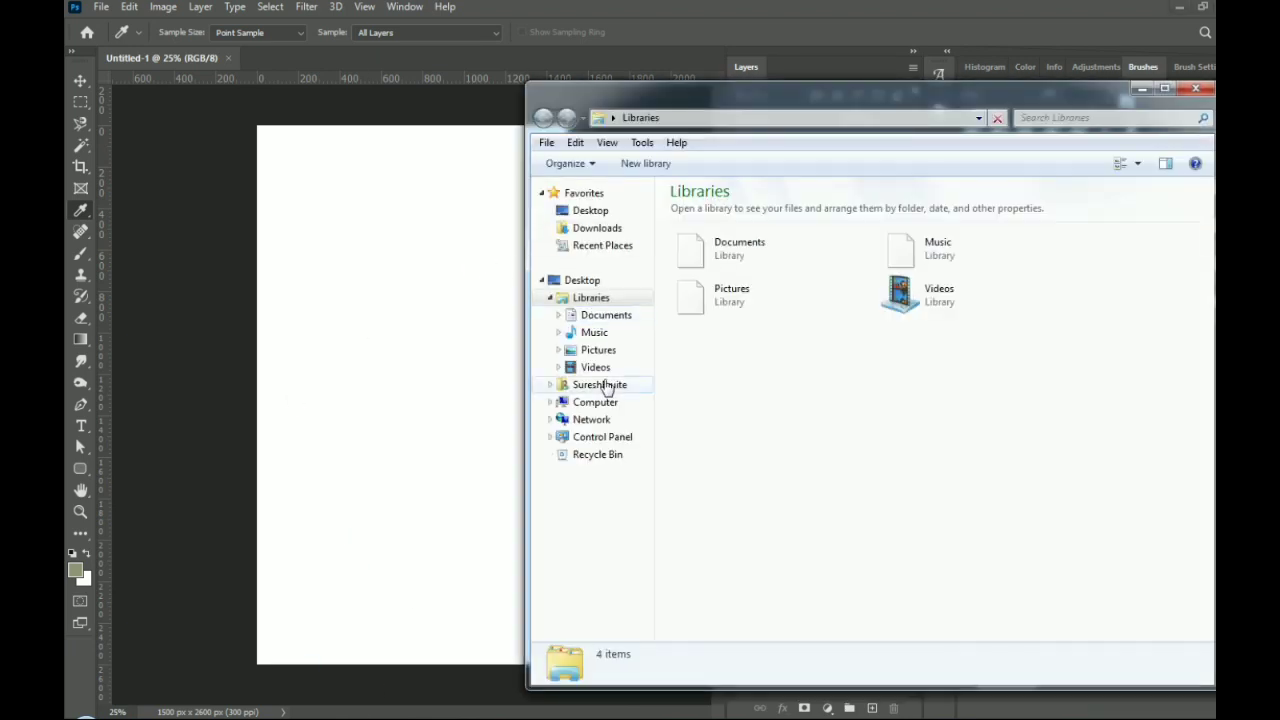
Place the photo 262A7956 from the Downloads folder onto the canvas and align it with the canvas's side edges
{"action": "left_click", "coordinate": [597, 228]}
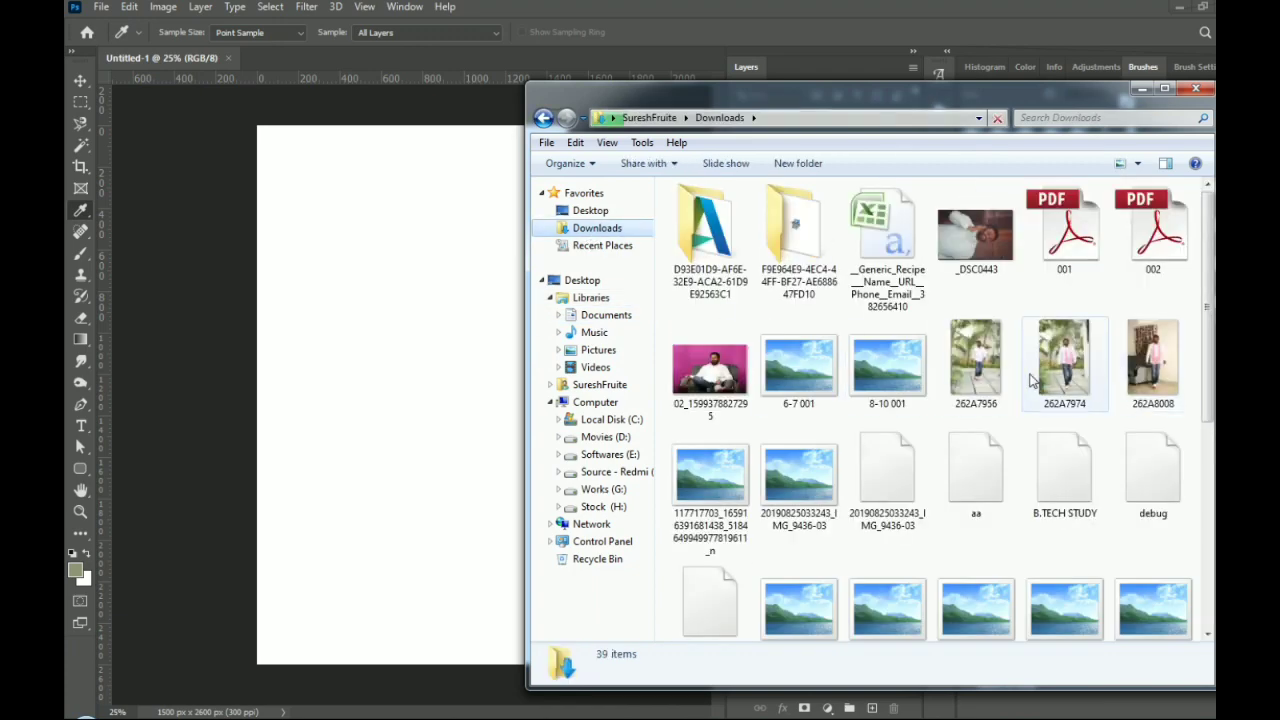
{"action": "left_click", "coordinate": [975, 376]}
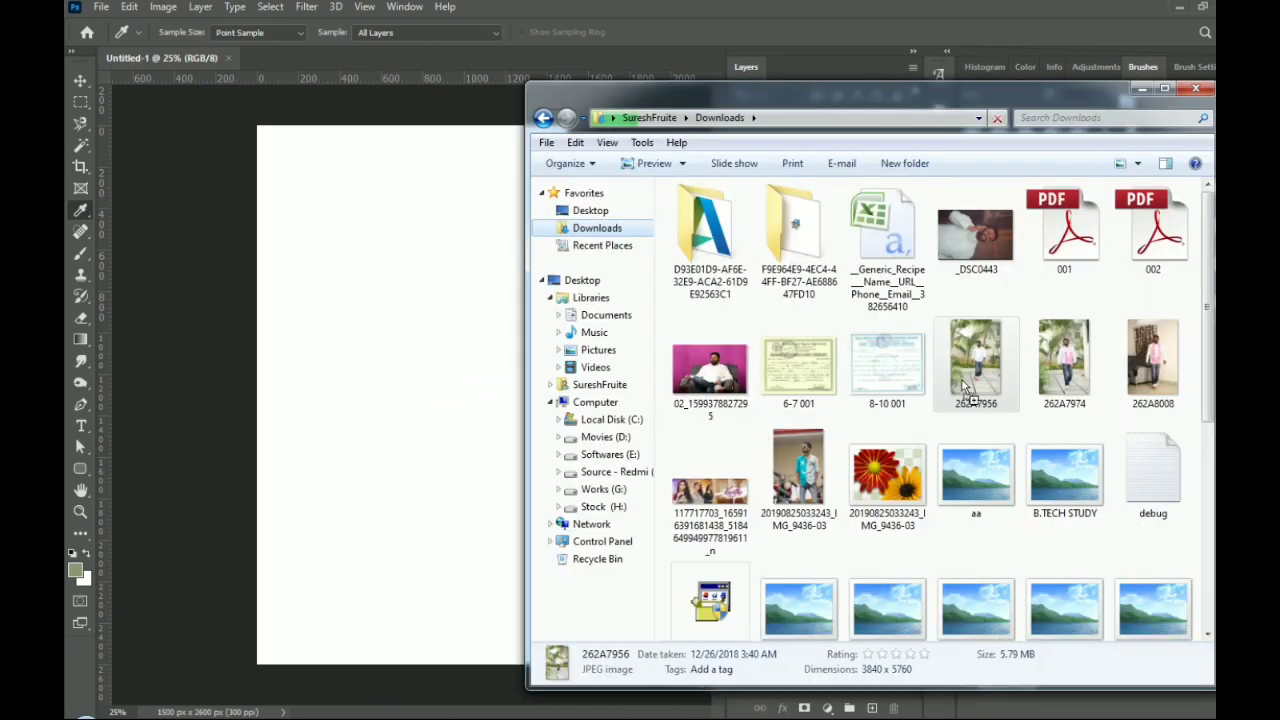
{"action": "left_click_drag", "start_coordinate": [965, 388], "coordinate": [386, 349]}
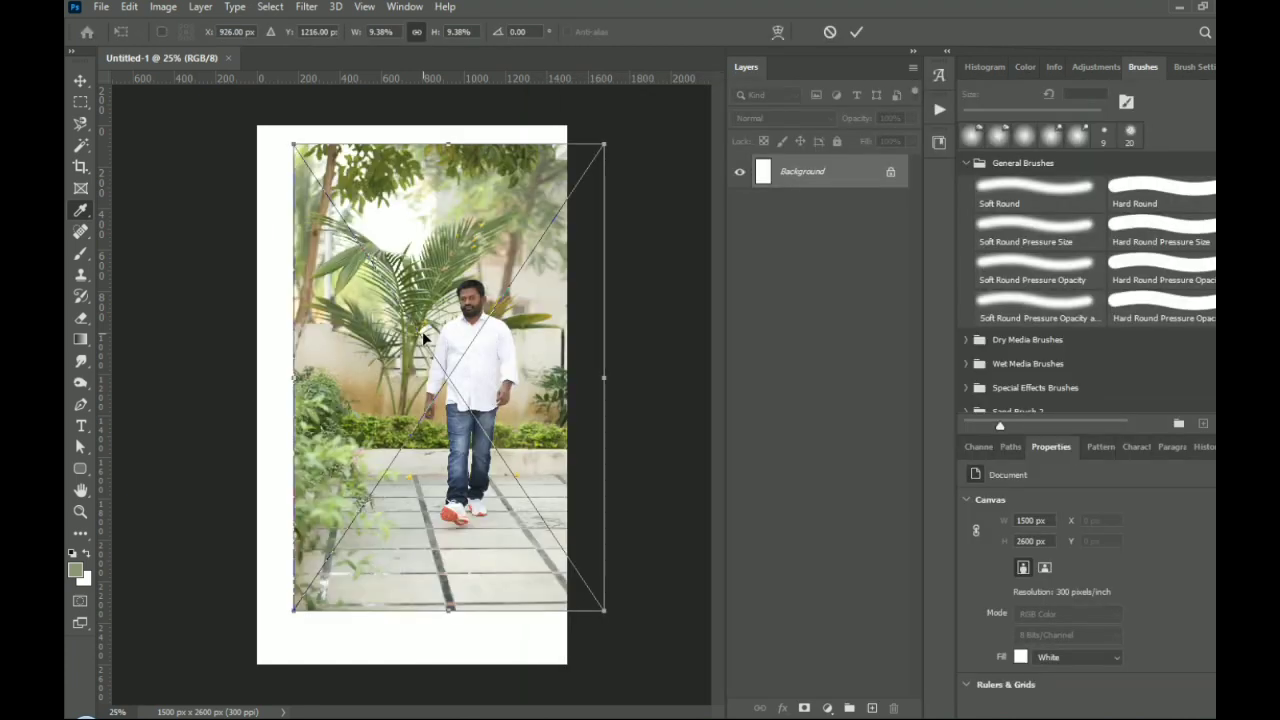
{"action": "key", "text": "Return"}
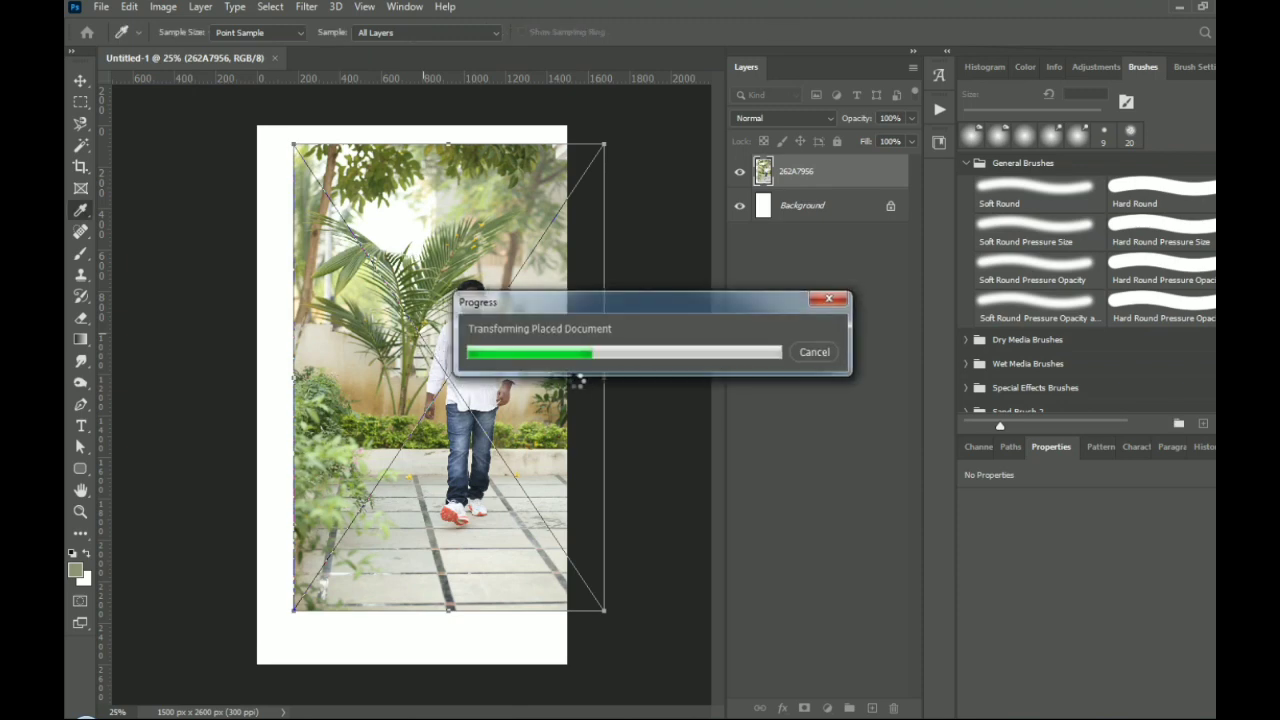
{"action": "left_click_drag", "start_coordinate": [418, 378], "coordinate": [384, 404]}
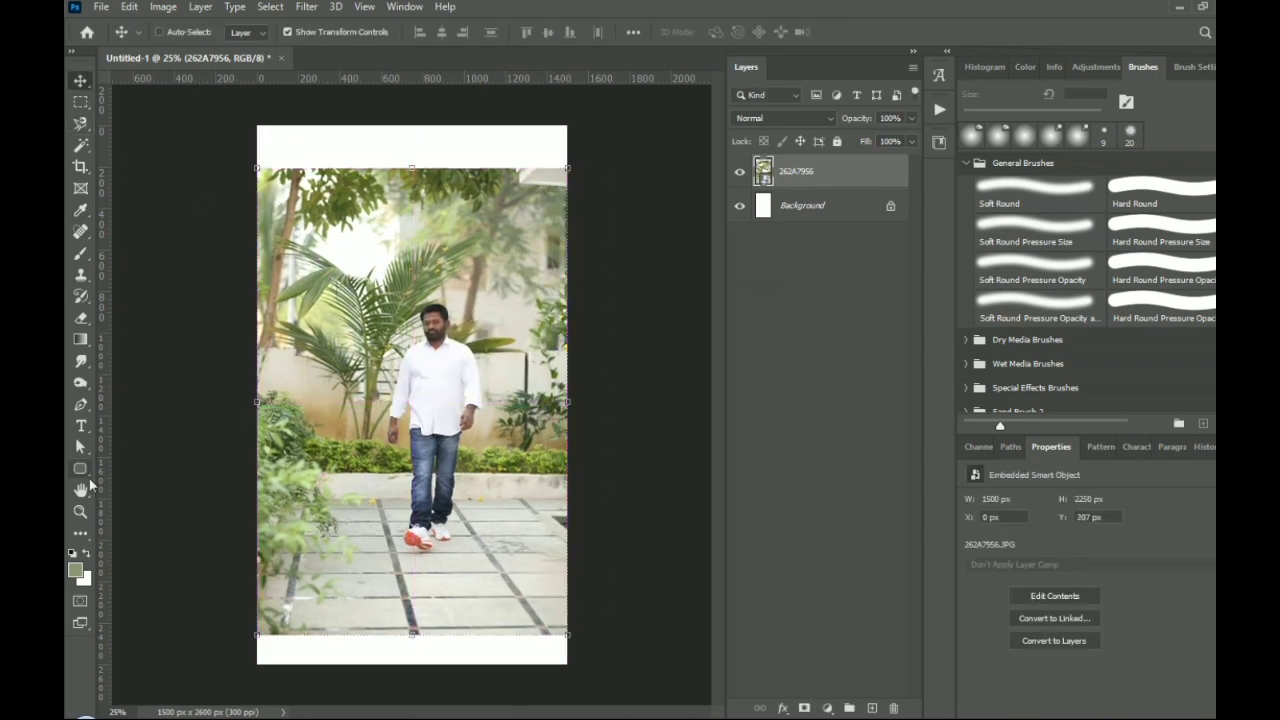
Isolate the man with Select Subject and hide the rest of the photo using a layer mask
{"action": "left_click", "coordinate": [78, 147]}
{"action": "left_click", "coordinate": [769, 34]}
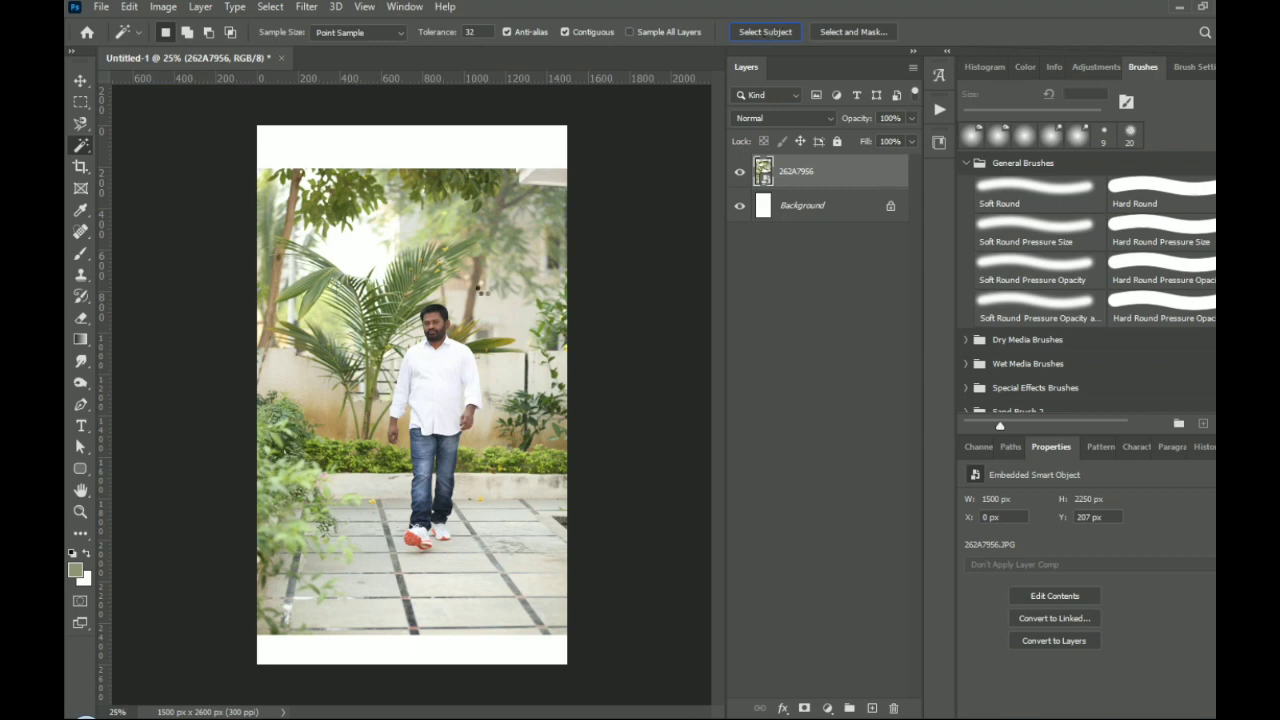
{"action": "left_click", "coordinate": [645, 274]}
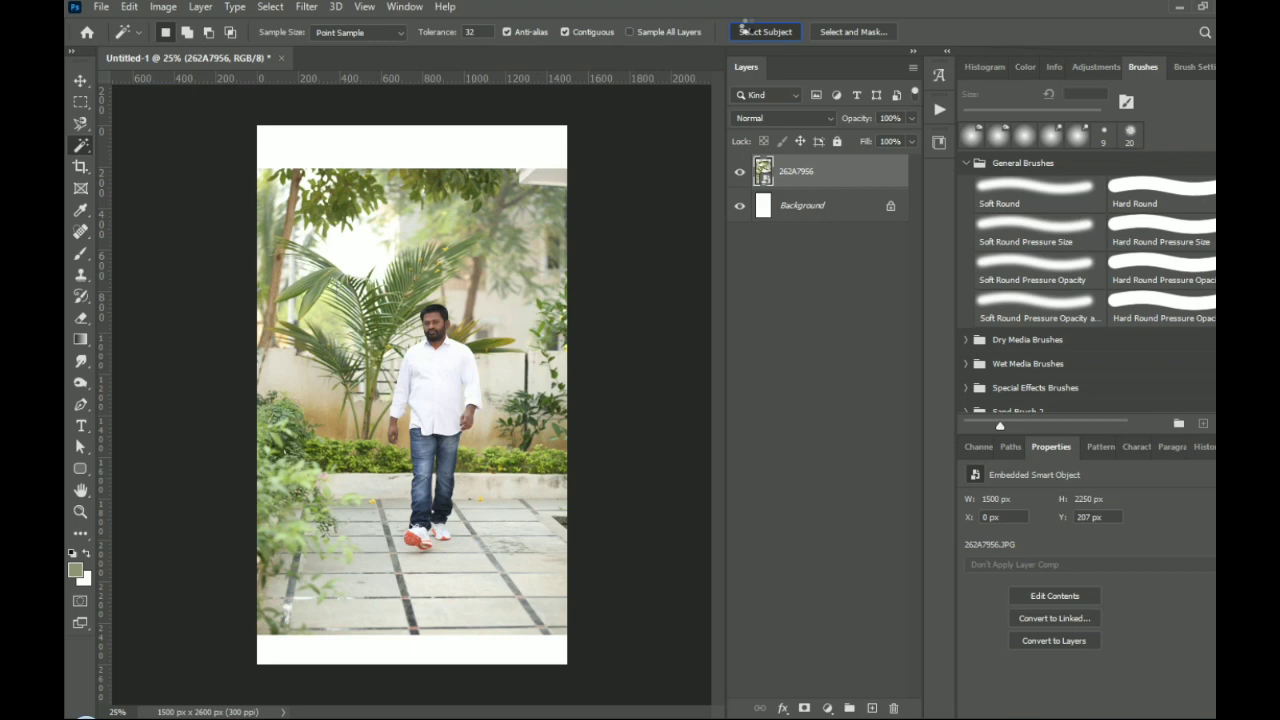
{"action": "left_click", "coordinate": [744, 30]}
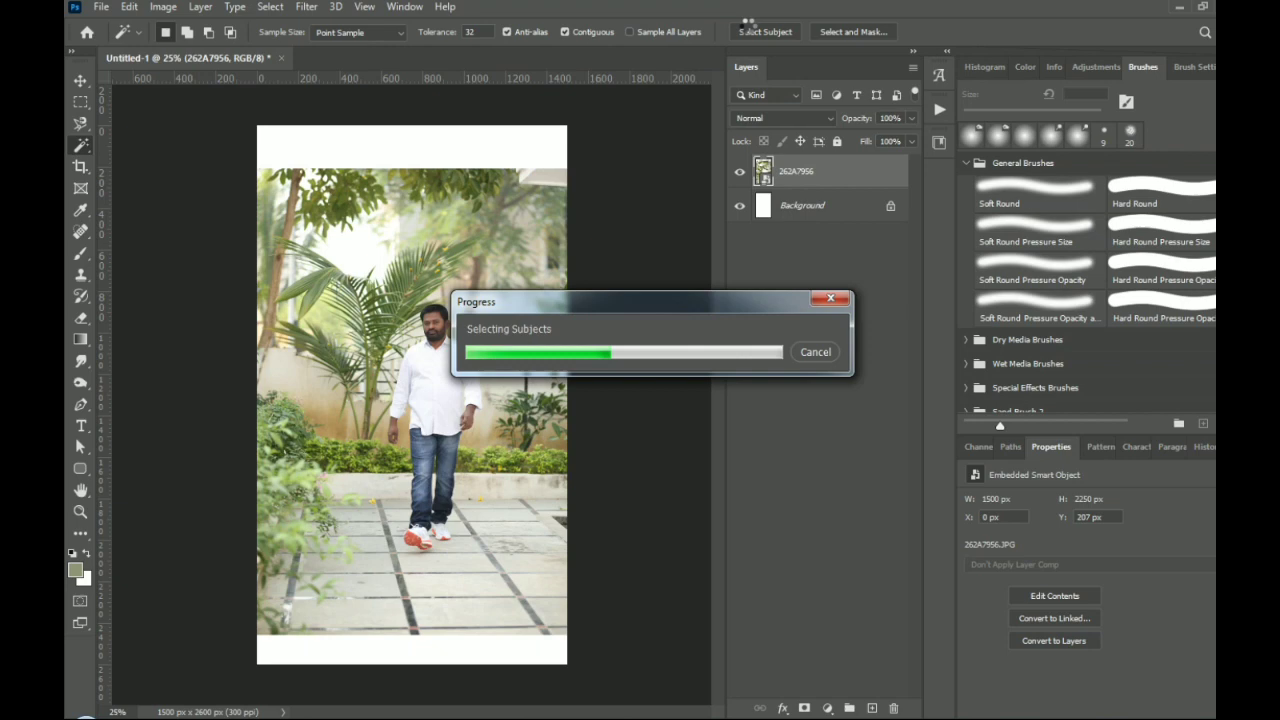
{"action": "left_click", "coordinate": [803, 708]}
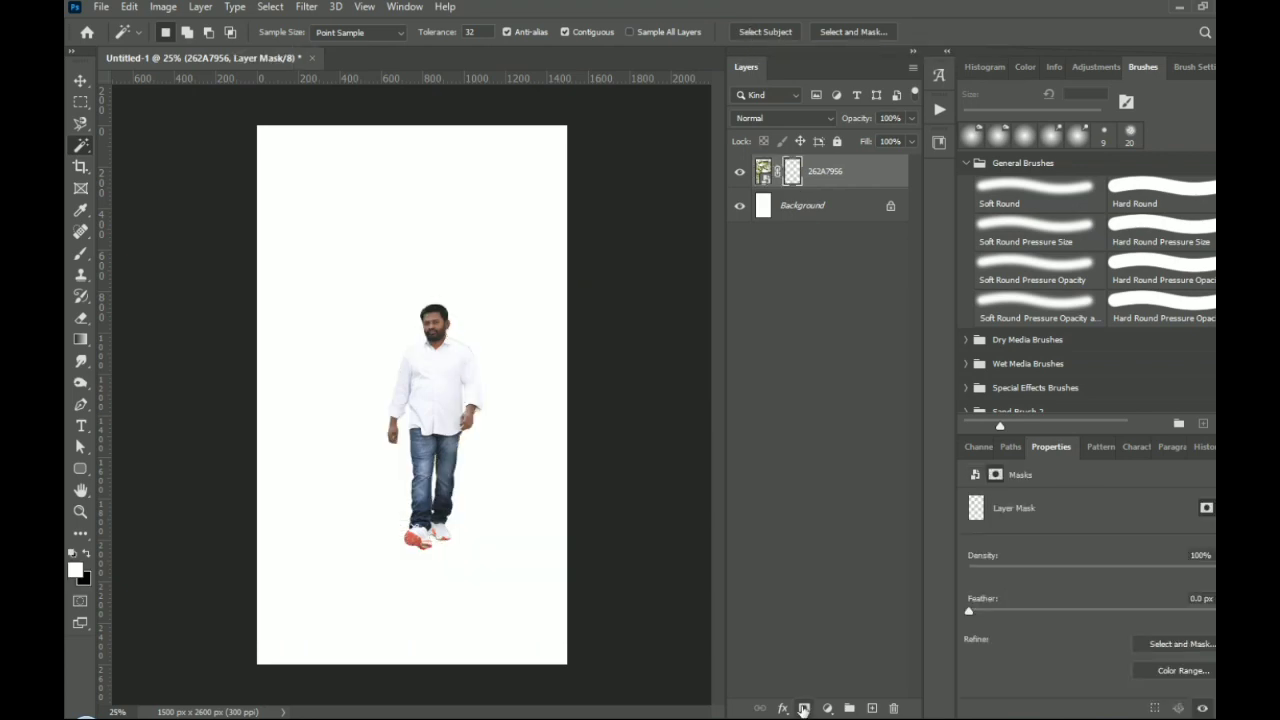
{"action": "left_click", "coordinate": [803, 709]}
Scale the masked man up to about 110.69% and position him in the middle of the canvas
{"action": "key", "text": "v"}
{"action": "left_click", "coordinate": [896, 709]}
{"action": "scroll", "coordinate": [331, 375], "scroll_direction": "up", "scroll_amount": 1}
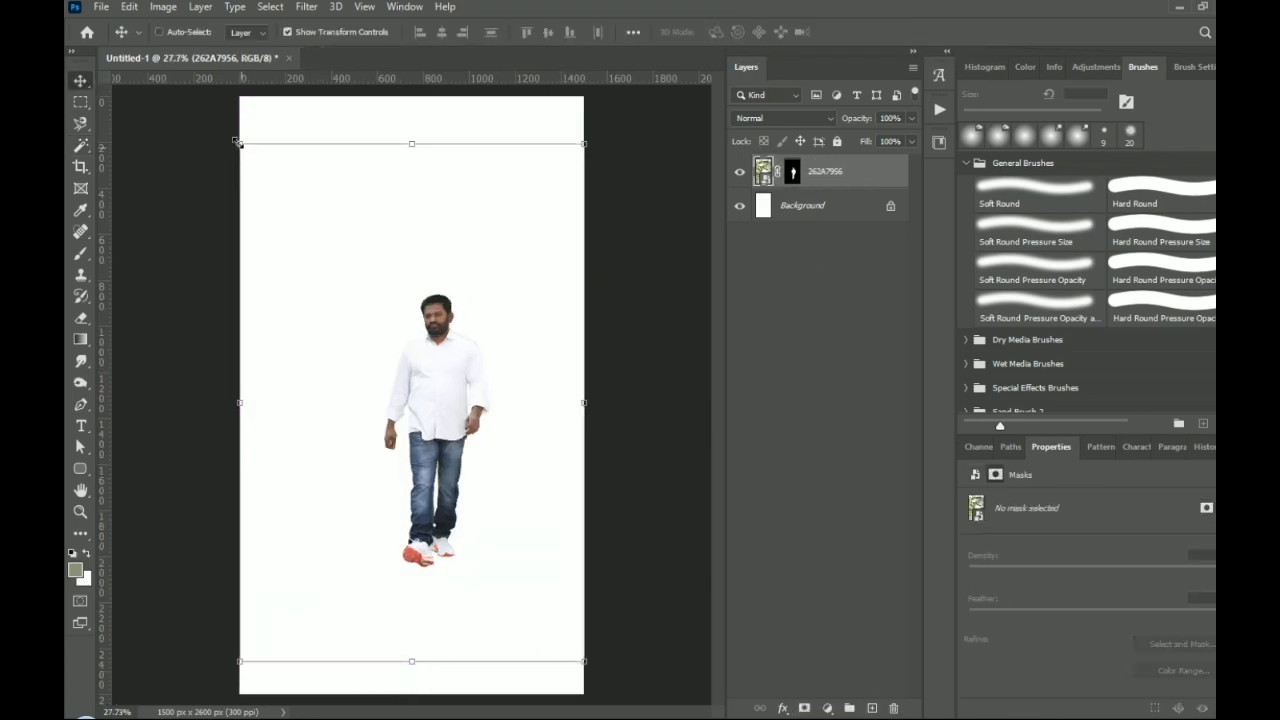
{"action": "left_click_drag", "start_coordinate": [239, 143], "coordinate": [203, 89]}
{"action": "left_click_drag", "start_coordinate": [419, 366], "coordinate": [418, 373]}
{"action": "key", "text": "Return"}
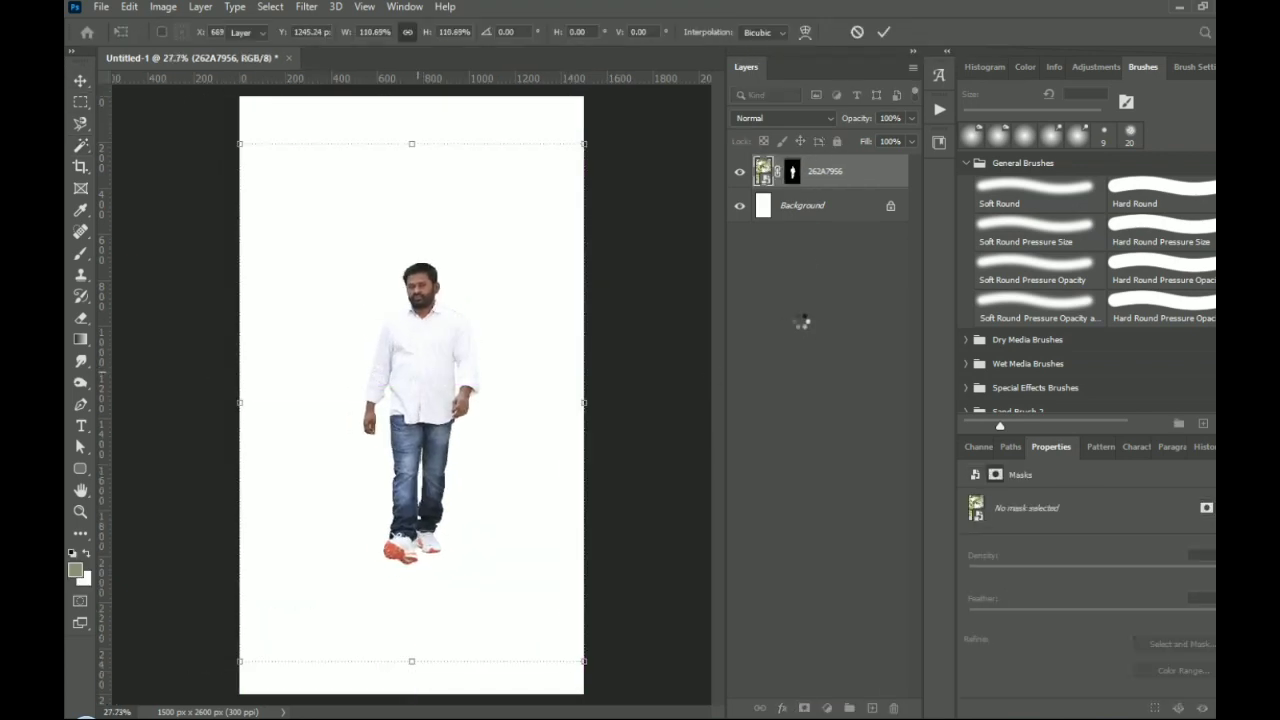
Create a new layer directly above the Background and expand the Digital-Painting-All-Brush set
{"action": "left_click", "coordinate": [815, 206]}
{"action": "left_click", "coordinate": [872, 708]}
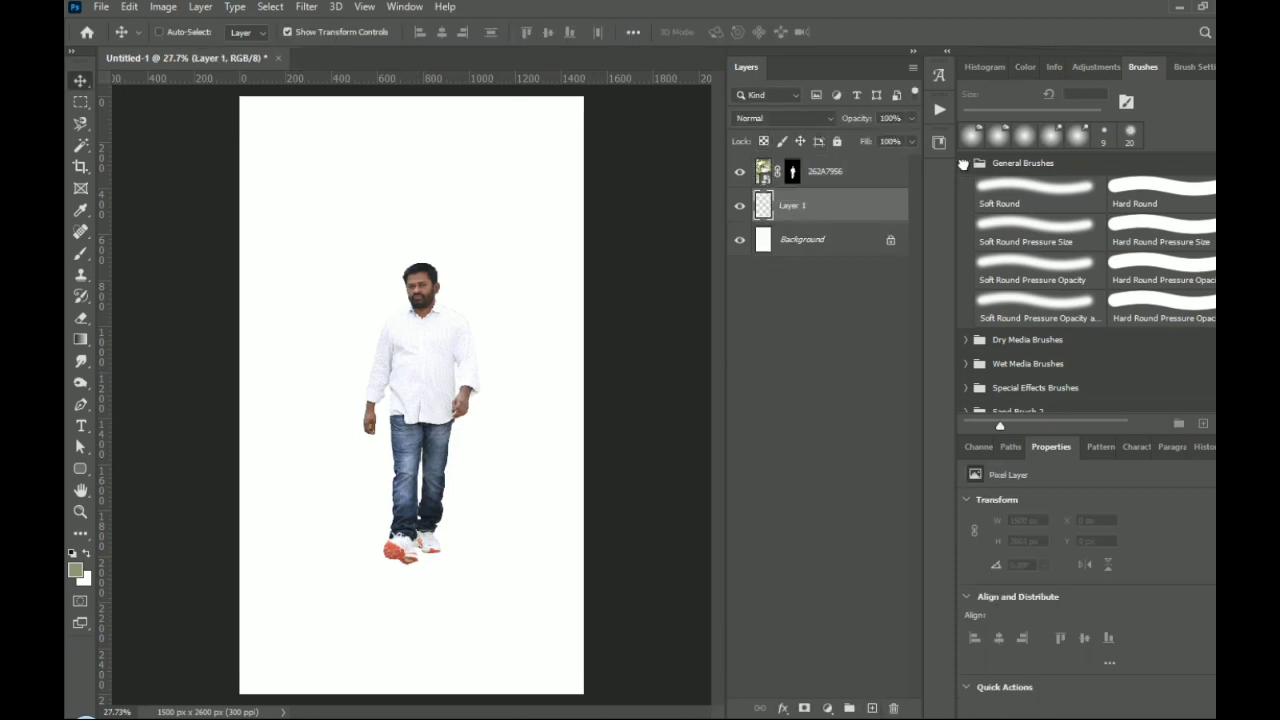
{"action": "left_click", "coordinate": [965, 163]}
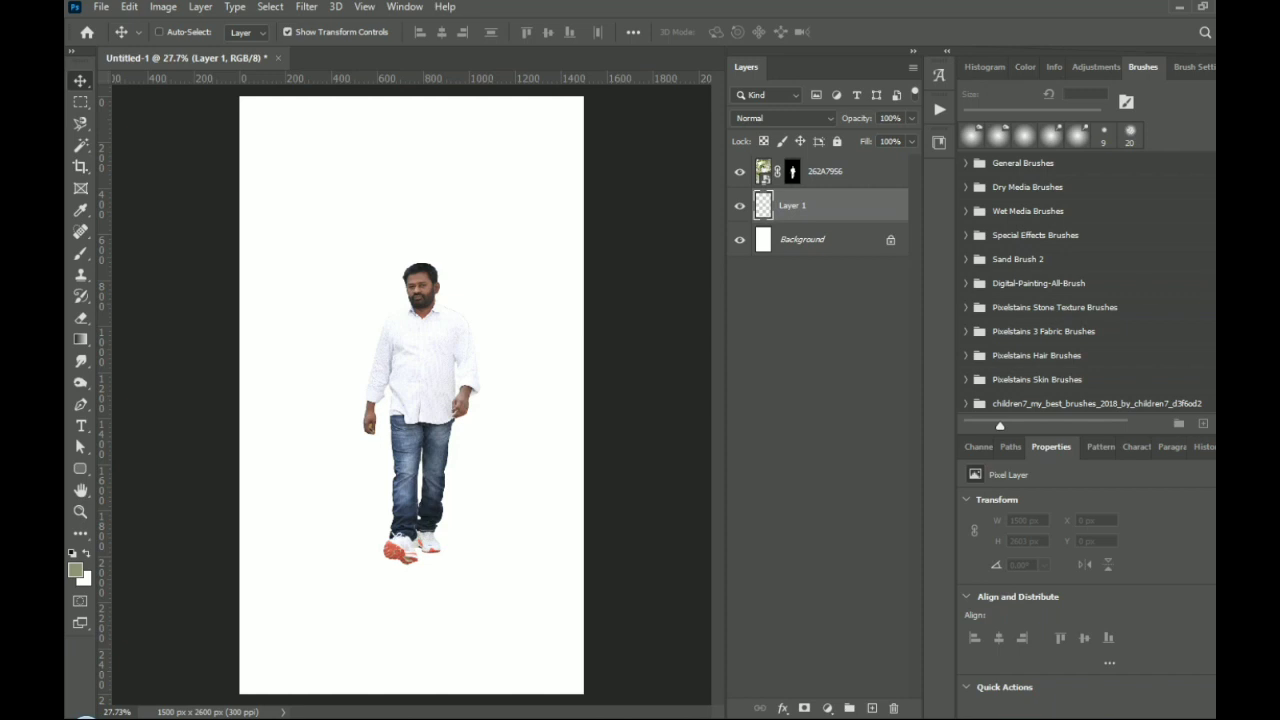
{"action": "left_click", "coordinate": [965, 283]}
{"action": "scroll", "coordinate": [1086, 290], "scroll_direction": "down", "scroll_amount": 3}
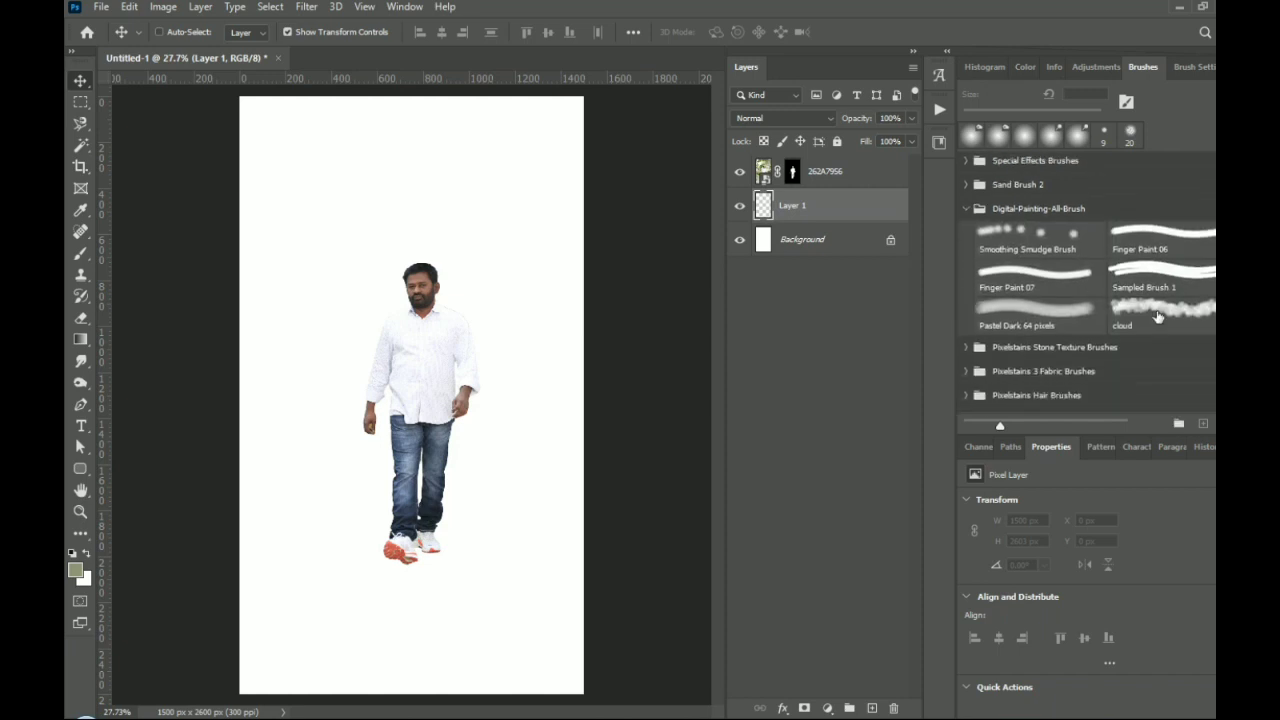
Choose the cloud brush and enlarge it to 2500 px
{"action": "key", "text": "b"}
{"action": "key", "text": "bracketright"}
{"action": "key", "text": "bracketright"}
{"action": "key", "text": "bracketright"}
{"action": "key", "text": "bracketright"}
{"action": "key", "text": "bracketright"}
{"action": "key", "text": "bracketright"}
{"action": "key", "text": "bracketright"}
{"action": "key", "text": "bracketright"}
{"action": "key", "text": "bracketright"}
{"action": "key", "text": "bracketright"}
{"action": "key", "text": "bracketright"}
{"action": "key", "text": "bracketright"}
{"action": "key", "text": "bracketright"}
{"action": "key", "text": "bracketright"}
{"action": "key", "text": "bracketright"}
{"action": "key", "text": "bracketright"}
{"action": "key", "text": "bracketright"}
{"action": "key", "text": "bracketright"}
{"action": "key", "text": "bracketright"}
{"action": "key", "text": "bracketright"}
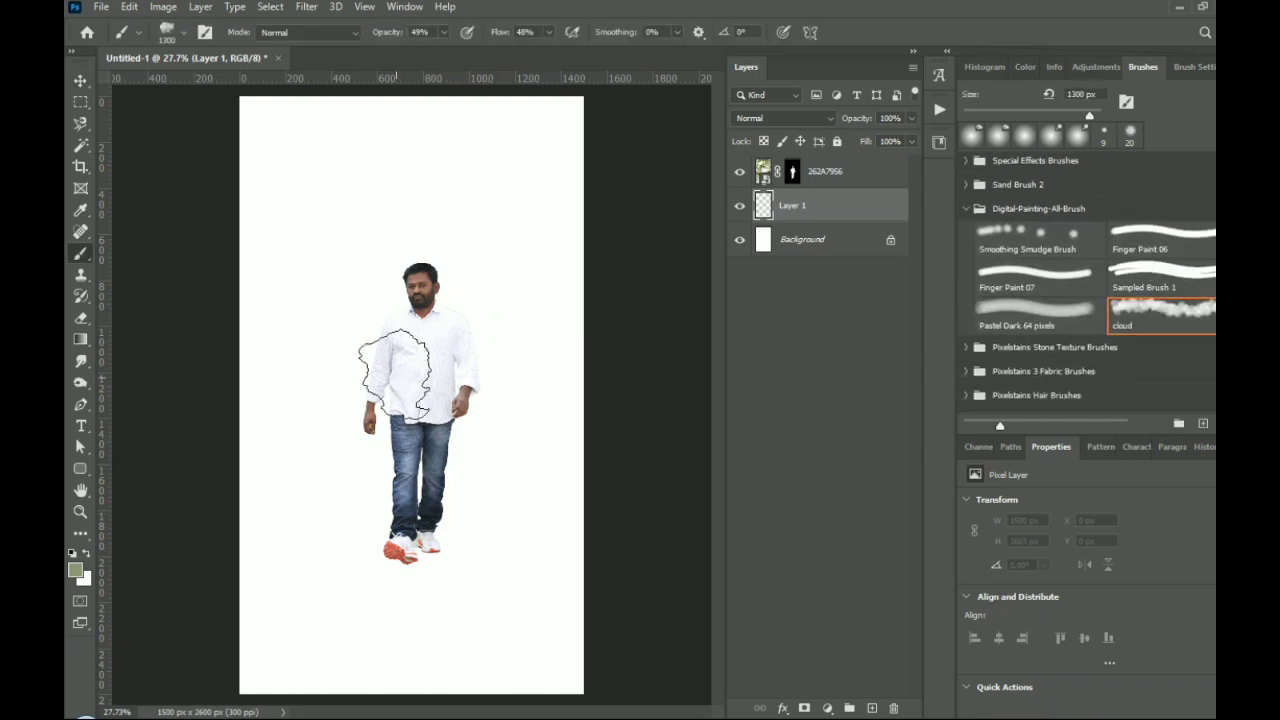
{"action": "key", "text": "bracketright"}
{"action": "key", "text": "bracketright"}
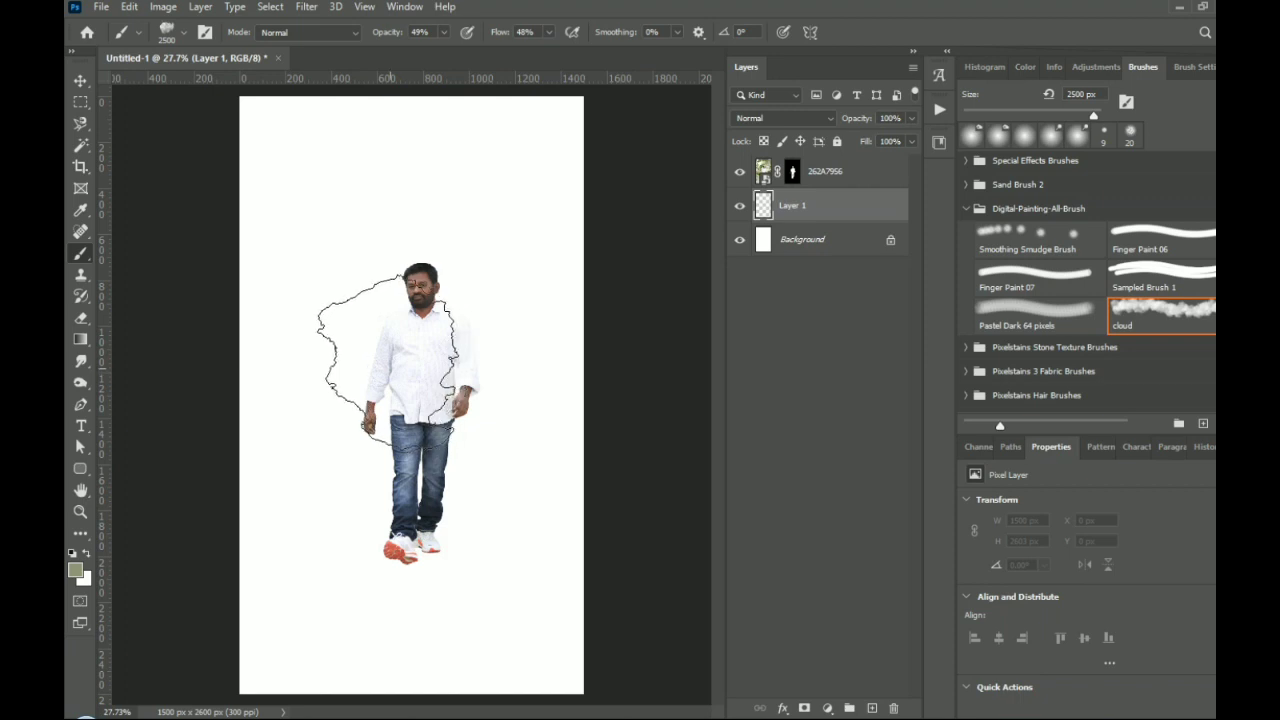
Set the foreground colour to a muted teal green
{"action": "left_click", "coordinate": [75, 569]}
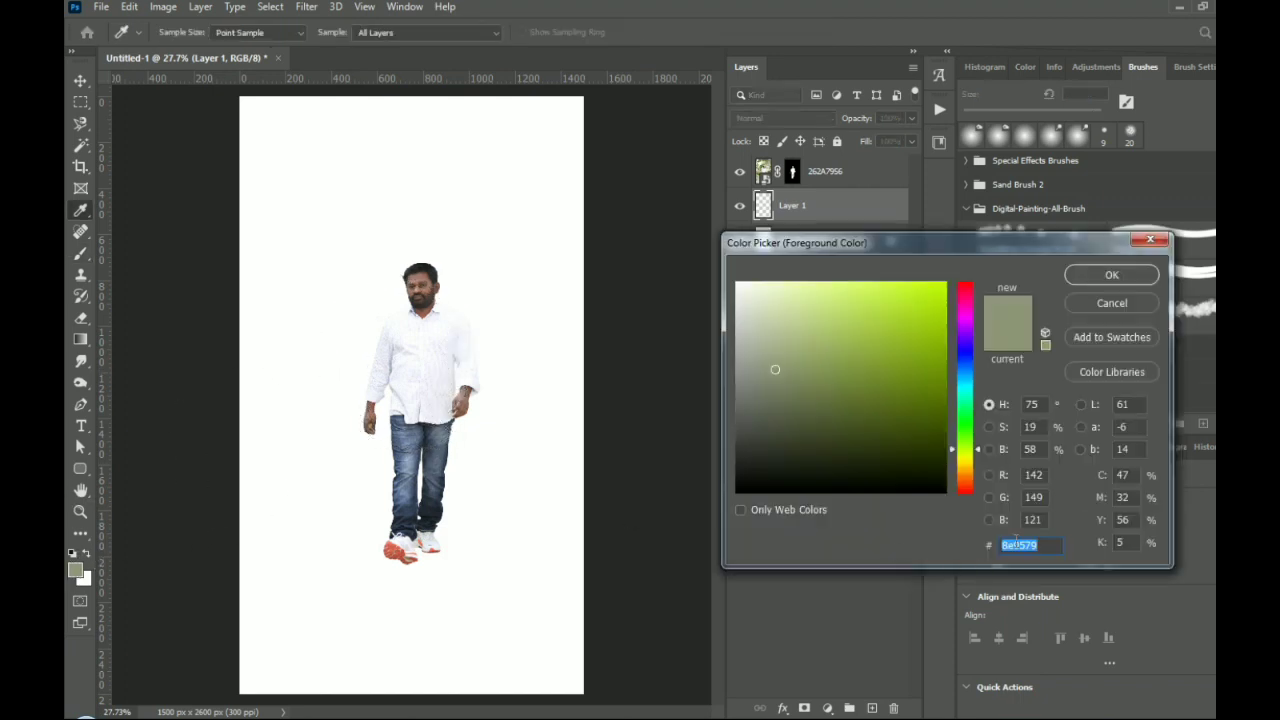
{"action": "left_click_drag", "start_coordinate": [977, 449], "coordinate": [971, 398]}
{"action": "mouse_move", "coordinate": [779, 369]}
{"action": "left_mouse_down"}
{"action": "mouse_move", "coordinate": [810, 368]}
{"action": "mouse_move", "coordinate": [794, 343]}
{"action": "left_mouse_up"}
{"action": "left_click", "coordinate": [1072, 282]}
Raise the brush's opacity and flow to 100% and undo the test cloud strokes
{"action": "mouse_move", "coordinate": [411, 382]}
{"action": "left_mouse_down"}
{"action": "mouse_move", "coordinate": [400, 357]}
{"action": "mouse_move", "coordinate": [457, 349]}
{"action": "left_mouse_up"}
{"action": "mouse_move", "coordinate": [443, 32]}
{"action": "left_mouse_down"}
{"action": "mouse_move", "coordinate": [462, 56]}
{"action": "mouse_move", "coordinate": [496, 56]}
{"action": "left_mouse_up"}
{"action": "mouse_move", "coordinate": [549, 32]}
{"action": "left_mouse_down"}
{"action": "mouse_move", "coordinate": [549, 48]}
{"action": "mouse_move", "coordinate": [602, 52]}
{"action": "left_mouse_up"}
{"action": "key", "text": "ctrl+z"}
{"action": "key", "text": "ctrl+z"}
{"action": "left_click", "coordinate": [463, 441]}
{"action": "key", "text": "ctrl+z"}
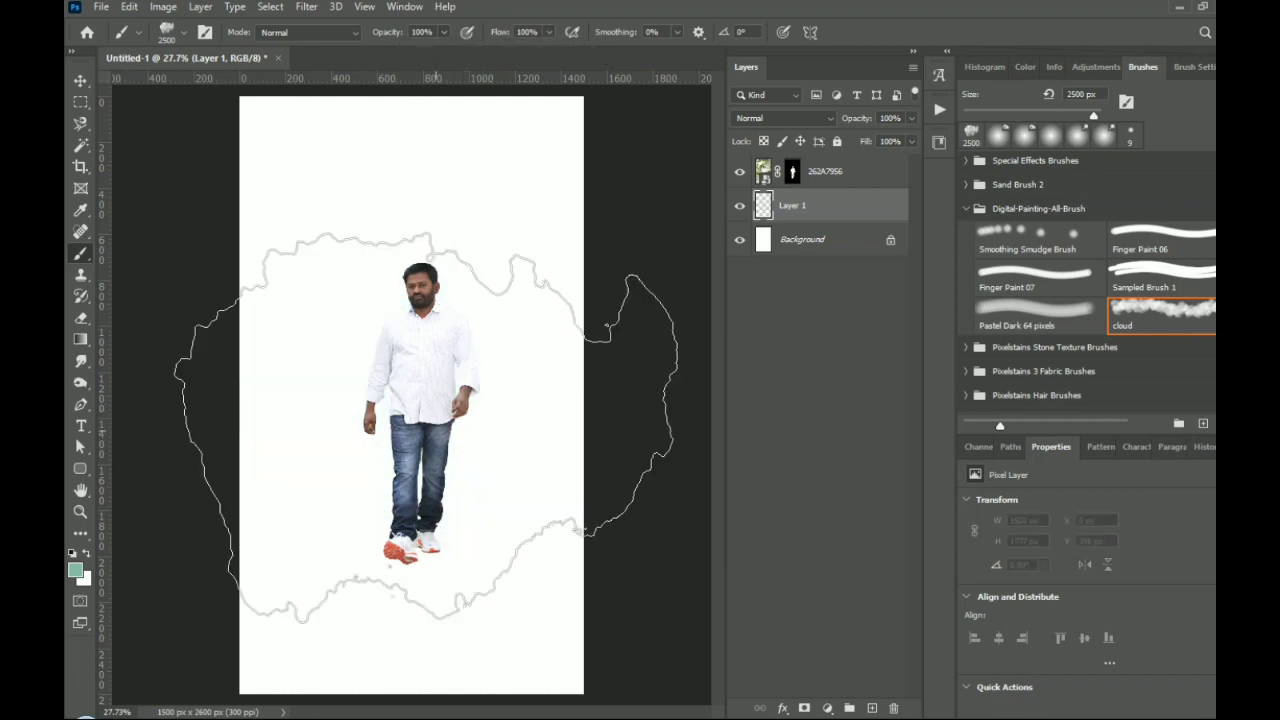
Reduce the cloud brush to 1000 px and stamp teal clouds behind the man's torso
{"action": "key", "text": "bracketleft"}
{"action": "key", "text": "bracketleft"}
{"action": "key", "text": "bracketleft"}
{"action": "key", "text": "bracketleft"}
{"action": "key", "text": "bracketleft"}
{"action": "key", "text": "bracketleft"}
{"action": "key", "text": "bracketleft"}
{"action": "key", "text": "bracketleft"}
{"action": "key", "text": "bracketleft"}
{"action": "key", "text": "bracketleft"}
{"action": "key", "text": "bracketleft"}
{"action": "key", "text": "bracketleft"}
{"action": "key", "text": "bracketleft"}
{"action": "key", "text": "bracketleft"}
{"action": "key", "text": "bracketleft"}
{"action": "left_click", "coordinate": [422, 406]}
{"action": "left_click", "coordinate": [391, 390]}
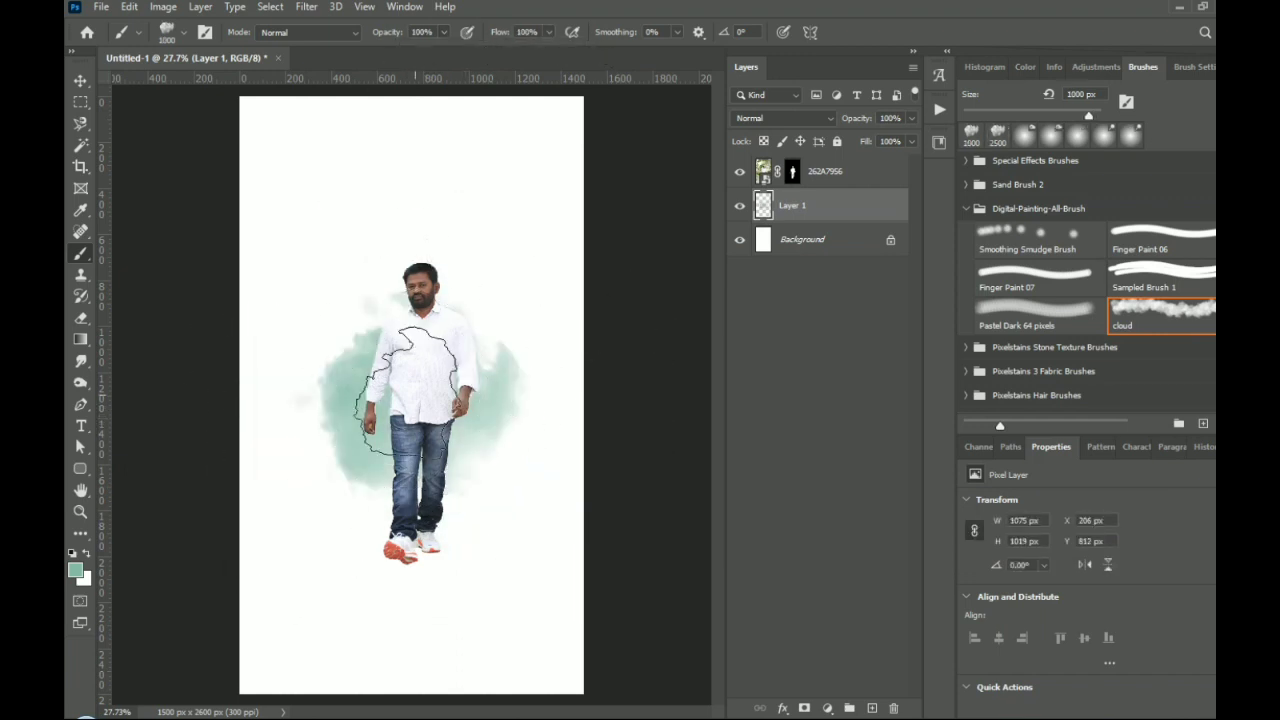
{"action": "left_click", "coordinate": [414, 318]}
{"action": "key", "text": "ctrl+z"}
Enlarge the cloud brush to 2000 px and stamp a wider teal cloud around the man
{"action": "key", "text": "bracketright"}
{"action": "key", "text": "bracketright"}
{"action": "key", "text": "bracketright"}
{"action": "key", "text": "bracketright"}
{"action": "key", "text": "bracketright"}
{"action": "key", "text": "bracketright"}
{"action": "key", "text": "bracketright"}
{"action": "key", "text": "bracketright"}
{"action": "key", "text": "bracketright"}
{"action": "key", "text": "bracketright"}
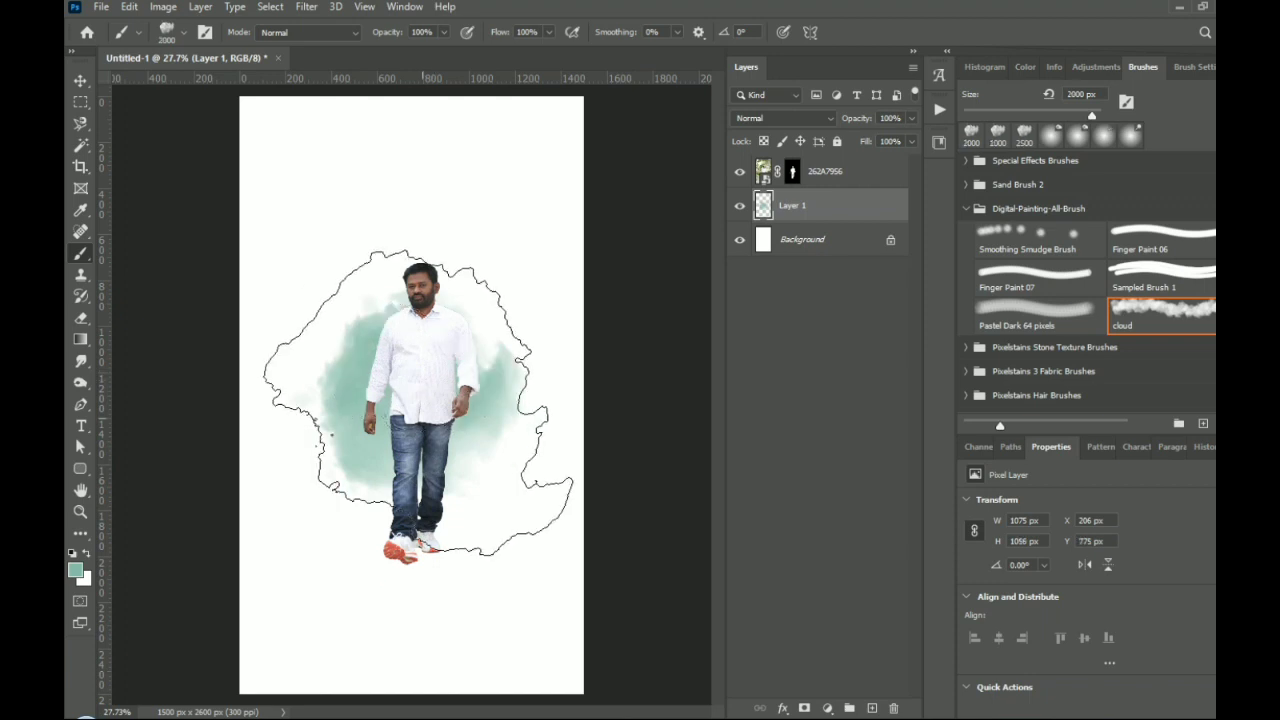
{"action": "left_click", "coordinate": [423, 404]}
On a new layer directly above the Background, paint orange d87855 clouds around the man and across most of the canvas
{"action": "left_click", "coordinate": [845, 243]}
{"action": "left_click", "coordinate": [871, 707]}
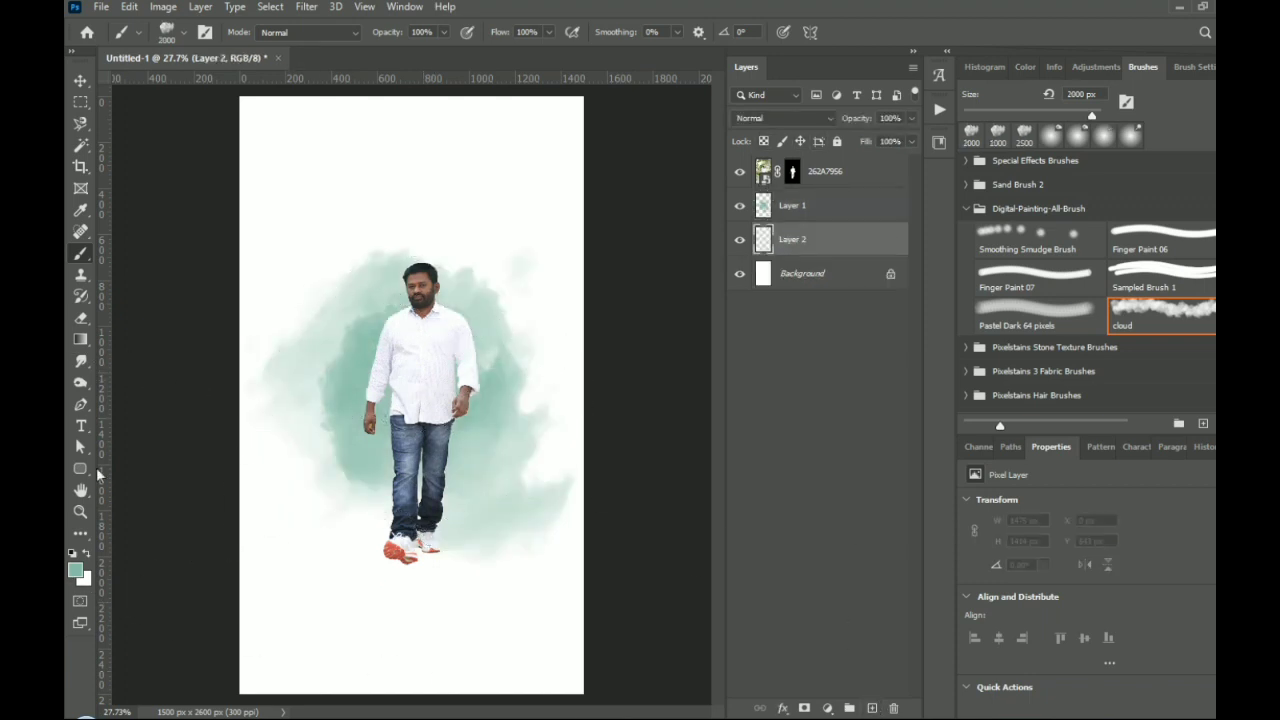
{"action": "left_click", "coordinate": [78, 570]}
{"action": "left_click_drag", "start_coordinate": [980, 400], "coordinate": [980, 352]}
{"action": "left_click", "coordinate": [805, 405]}
{"action": "left_click_drag", "start_coordinate": [805, 405], "coordinate": [869, 341]}
{"action": "left_click", "coordinate": [988, 545]}
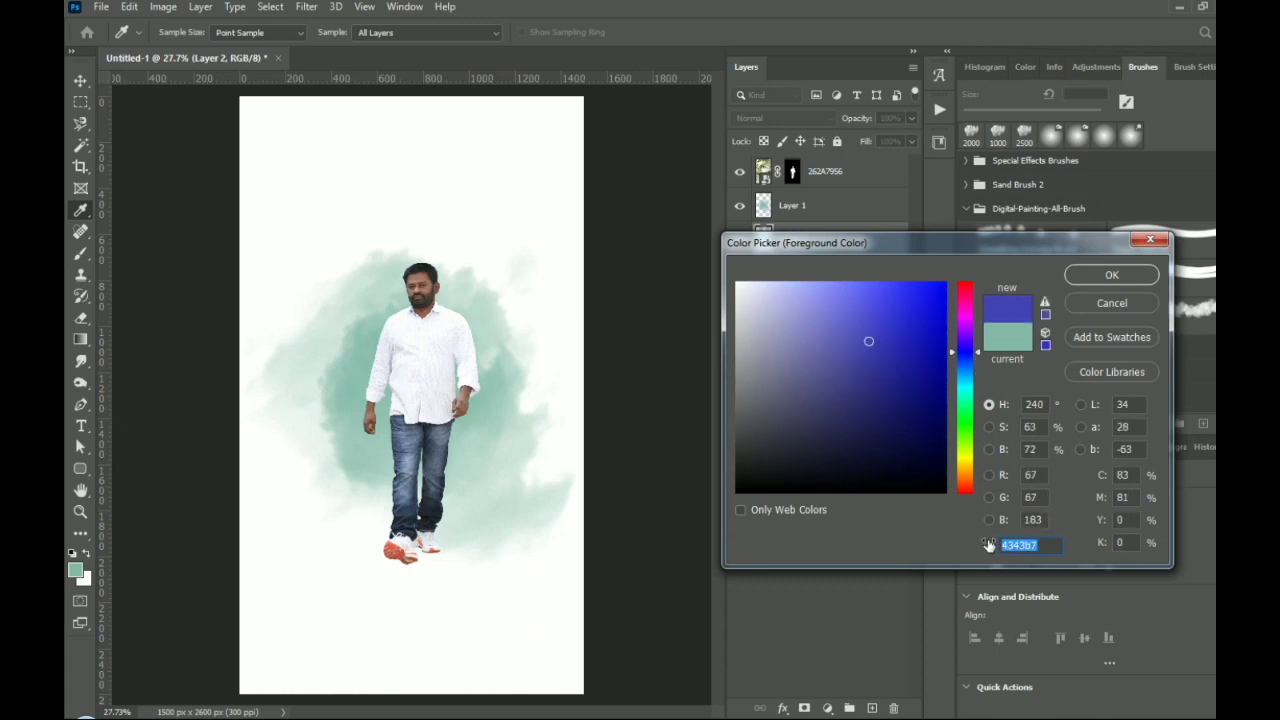
{"action": "type", "text": "d87855"}
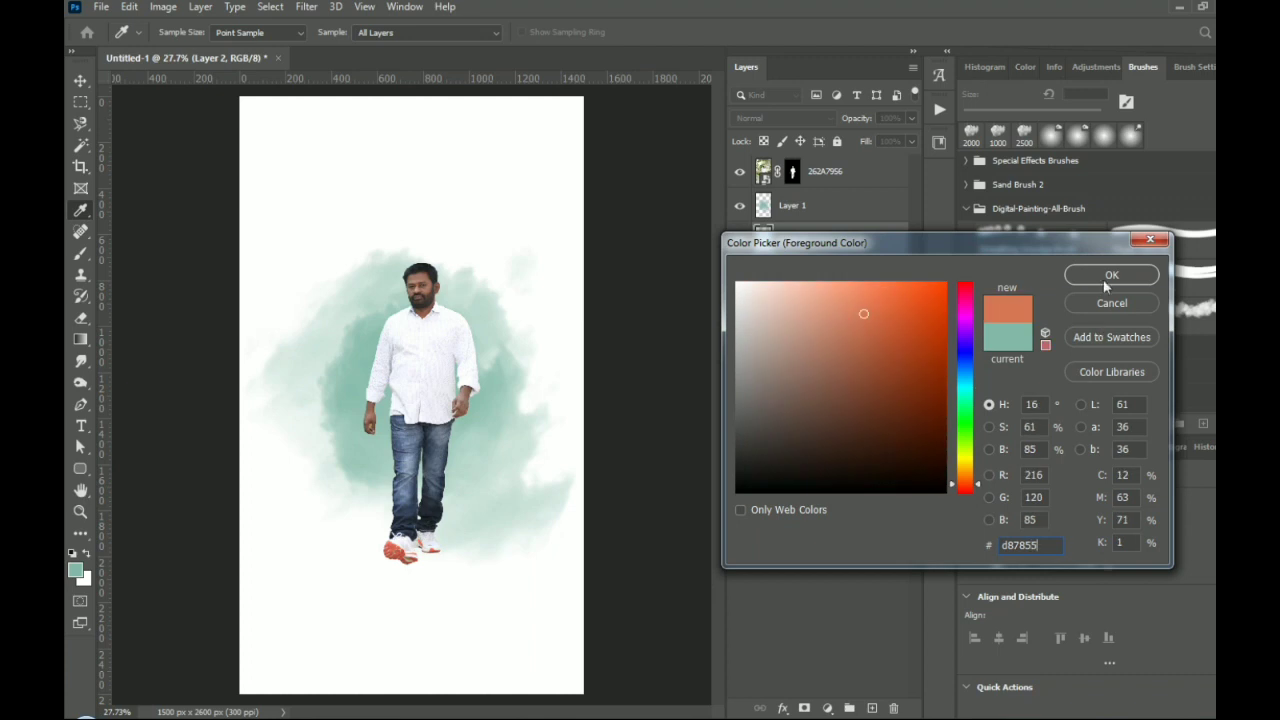
{"action": "left_click", "coordinate": [1106, 281]}
{"action": "mouse_move", "coordinate": [275, 265]}
{"action": "left_mouse_down"}
{"action": "mouse_move", "coordinate": [540, 300]}
{"action": "mouse_move", "coordinate": [420, 500]}
{"action": "mouse_move", "coordinate": [300, 430]}
{"action": "mouse_move", "coordinate": [440, 230]}
{"action": "mouse_move", "coordinate": [277, 500]}
{"action": "mouse_move", "coordinate": [397, 306]}
{"action": "mouse_move", "coordinate": [520, 250]}
{"action": "left_mouse_up"}
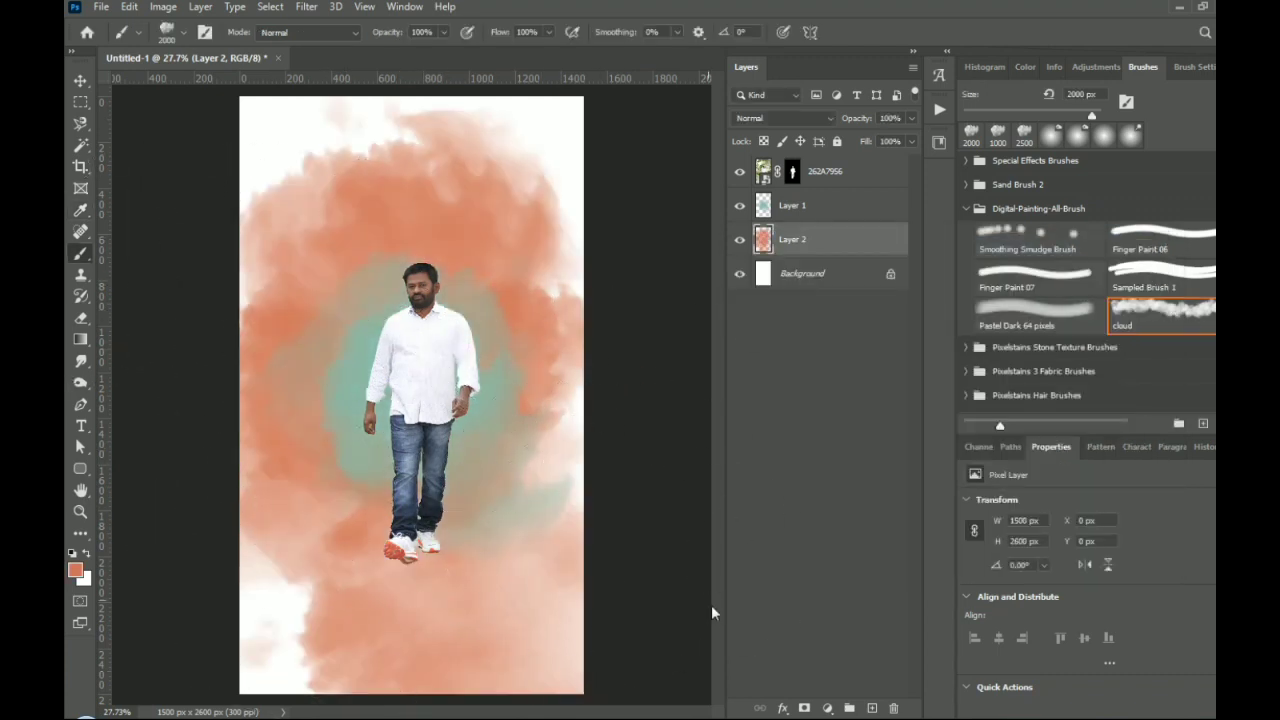
Add another new layer directly above the Background and set the foreground colour to maroon 812f3f
{"action": "left_click", "coordinate": [826, 287]}
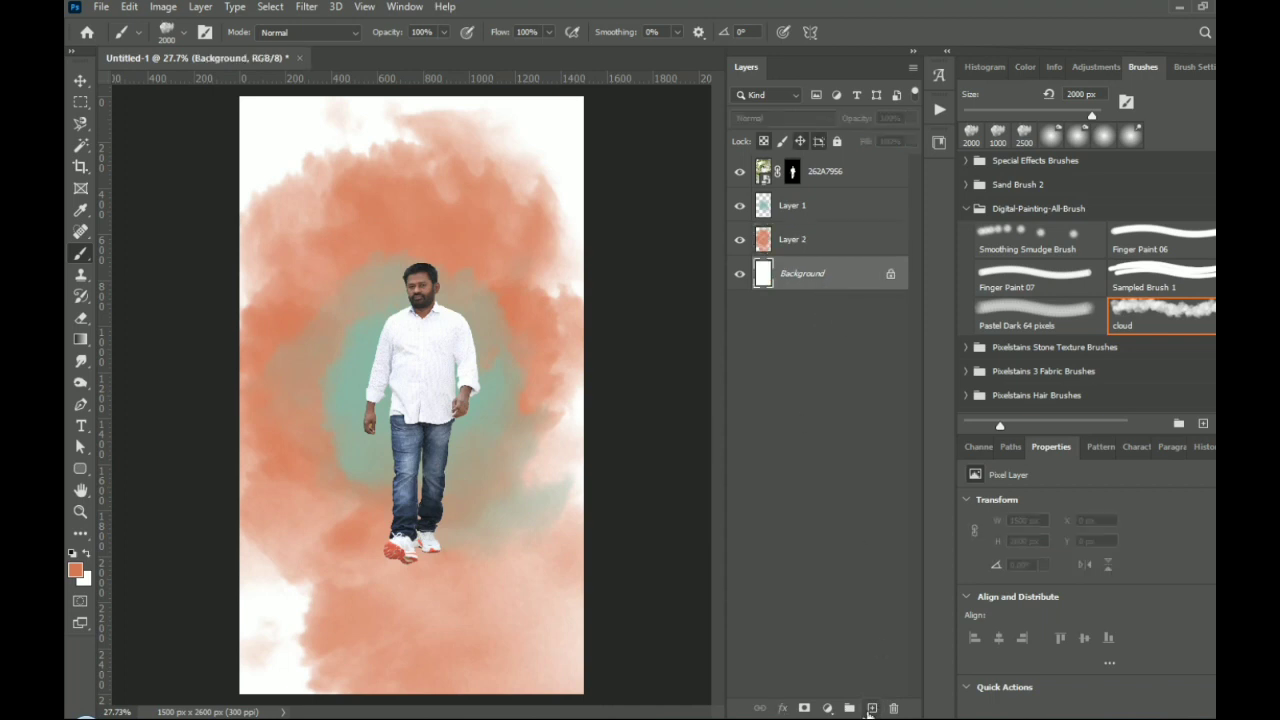
{"action": "left_click", "coordinate": [871, 708]}
{"action": "left_click", "coordinate": [75, 570]}
{"action": "type", "text": "812f3"}
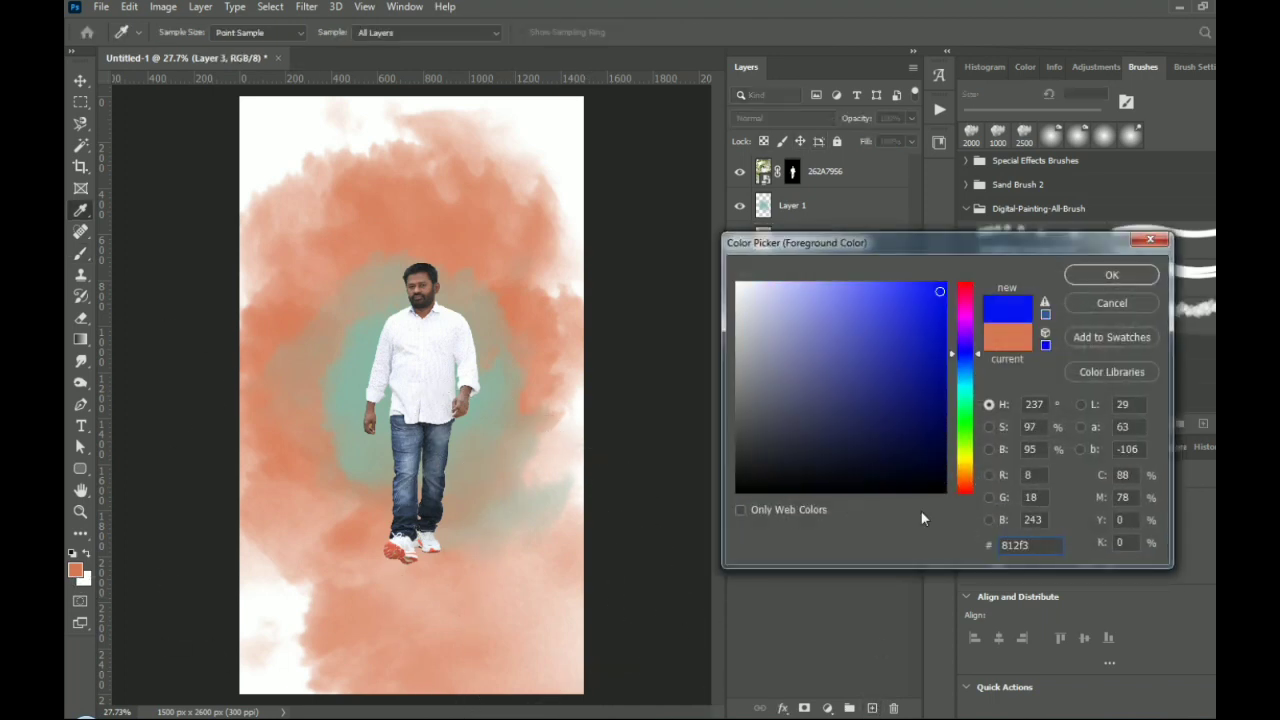
{"action": "type", "text": "e"}
{"action": "left_click", "coordinate": [1111, 274]}
{"action": "key", "text": "b"}
{"action": "key", "text": "ctrl+minus"}
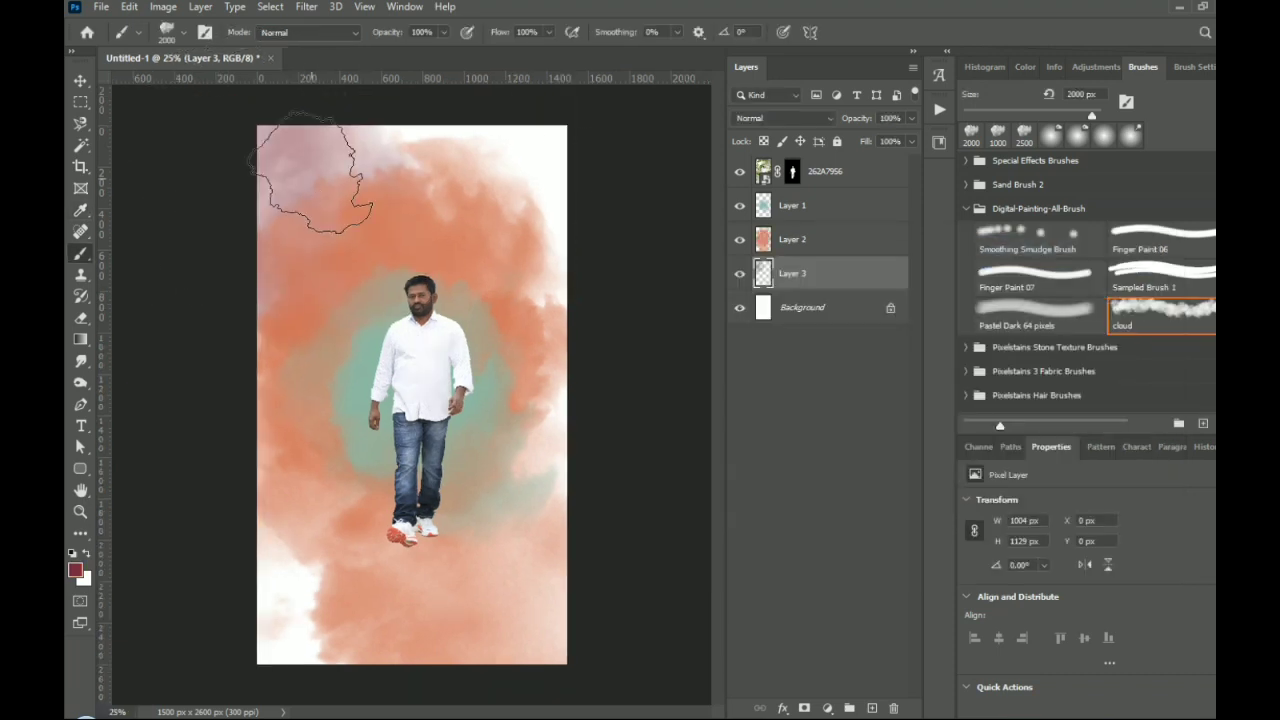
Stamp maroon clouds over the canvas corners and side edges to fill the remaining white areas
{"action": "left_click", "coordinate": [290, 150]}
{"action": "left_click", "coordinate": [500, 160]}
{"action": "left_click", "coordinate": [305, 545]}
{"action": "left_click", "coordinate": [549, 570]}
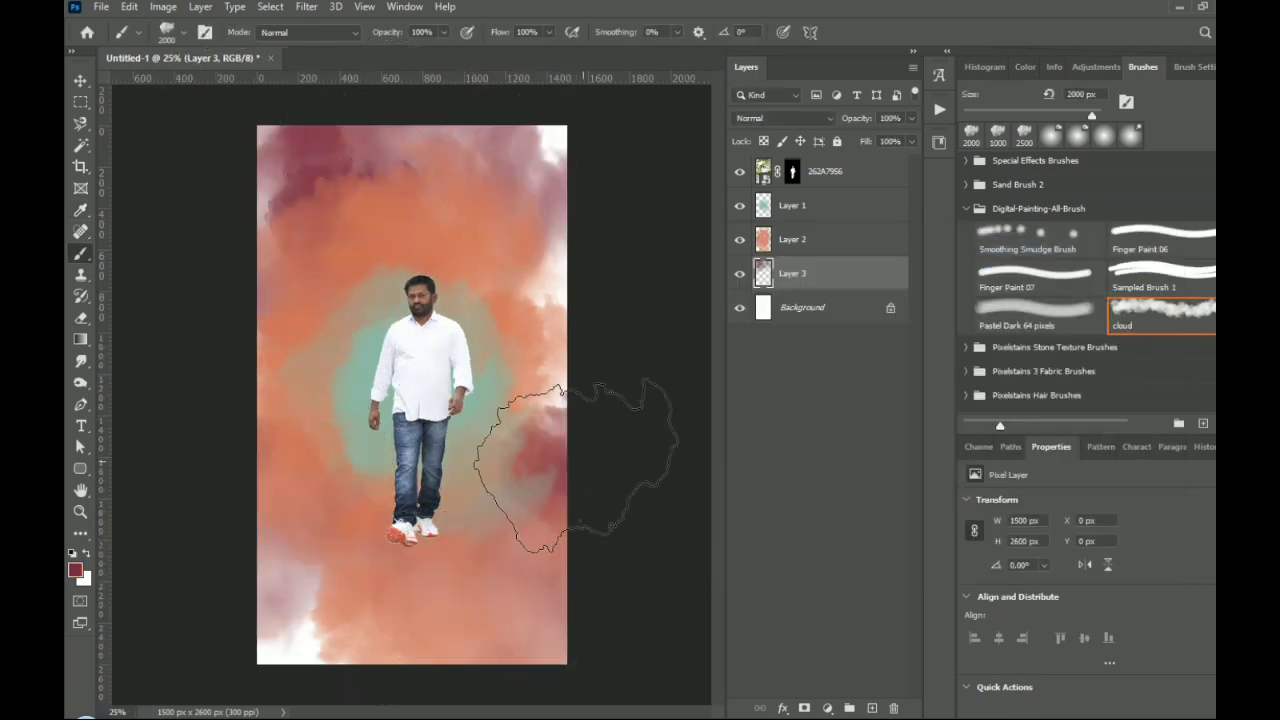
{"action": "left_click", "coordinate": [572, 345]}
{"action": "left_click", "coordinate": [334, 547]}
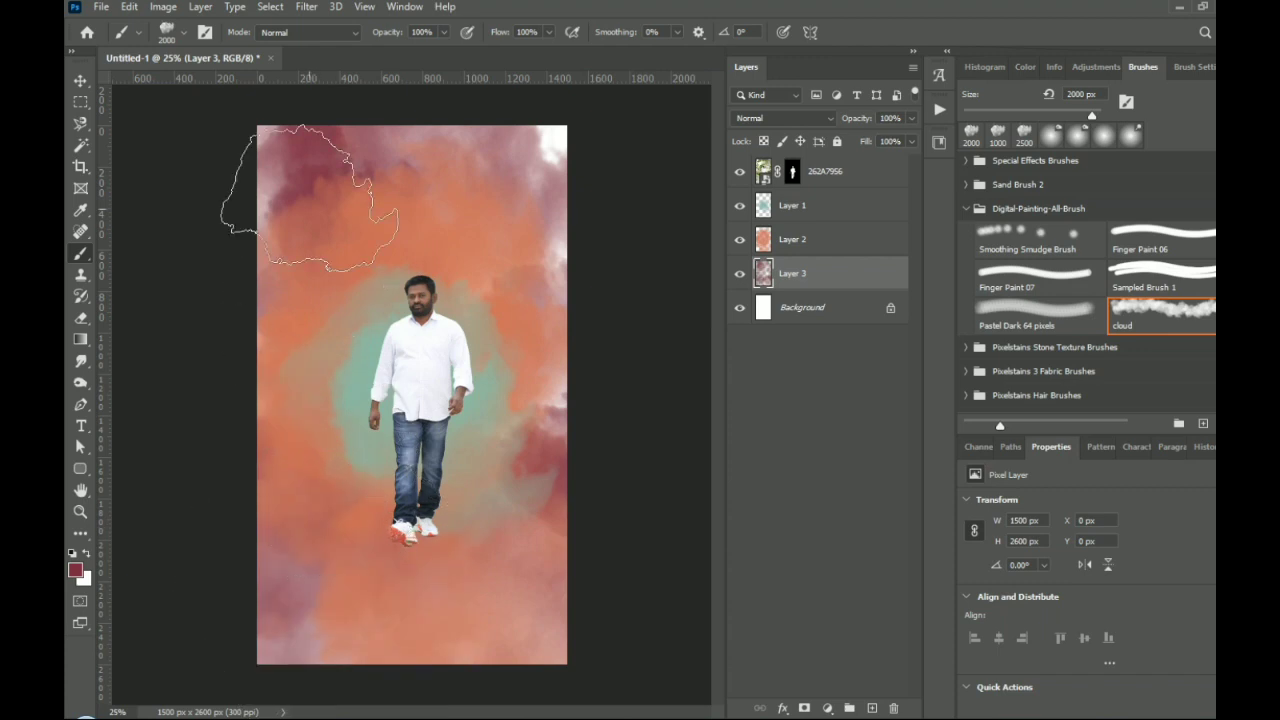
{"action": "left_click", "coordinate": [590, 172]}
{"action": "left_click", "coordinate": [572, 502]}
{"action": "left_click", "coordinate": [577, 204]}
{"action": "left_click", "coordinate": [278, 594]}
{"action": "key", "text": "ctrl+minus"}
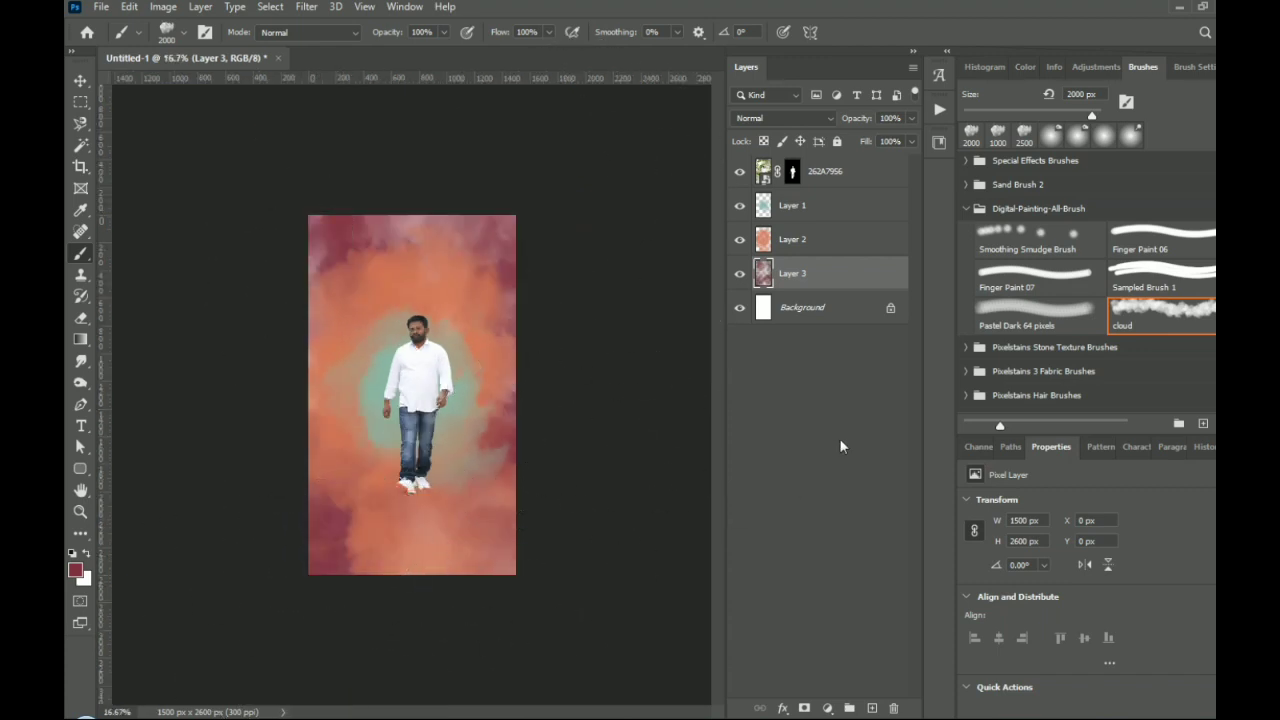
{"action": "key", "text": "ctrl+0"}
Create a new layer directly beneath the man's layer and choose the Soft Round brush from General Brushes
{"action": "left_click", "coordinate": [831, 207]}
{"action": "left_click", "coordinate": [871, 707]}
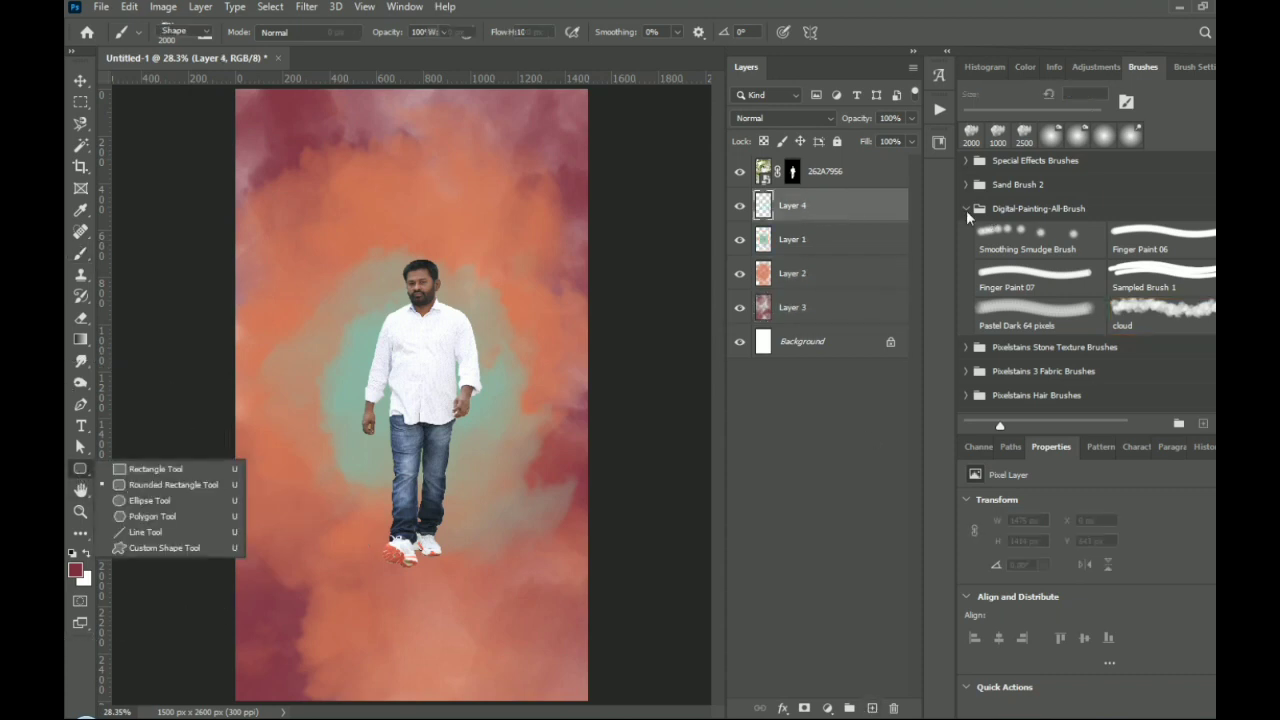
{"action": "left_click", "coordinate": [84, 257]}
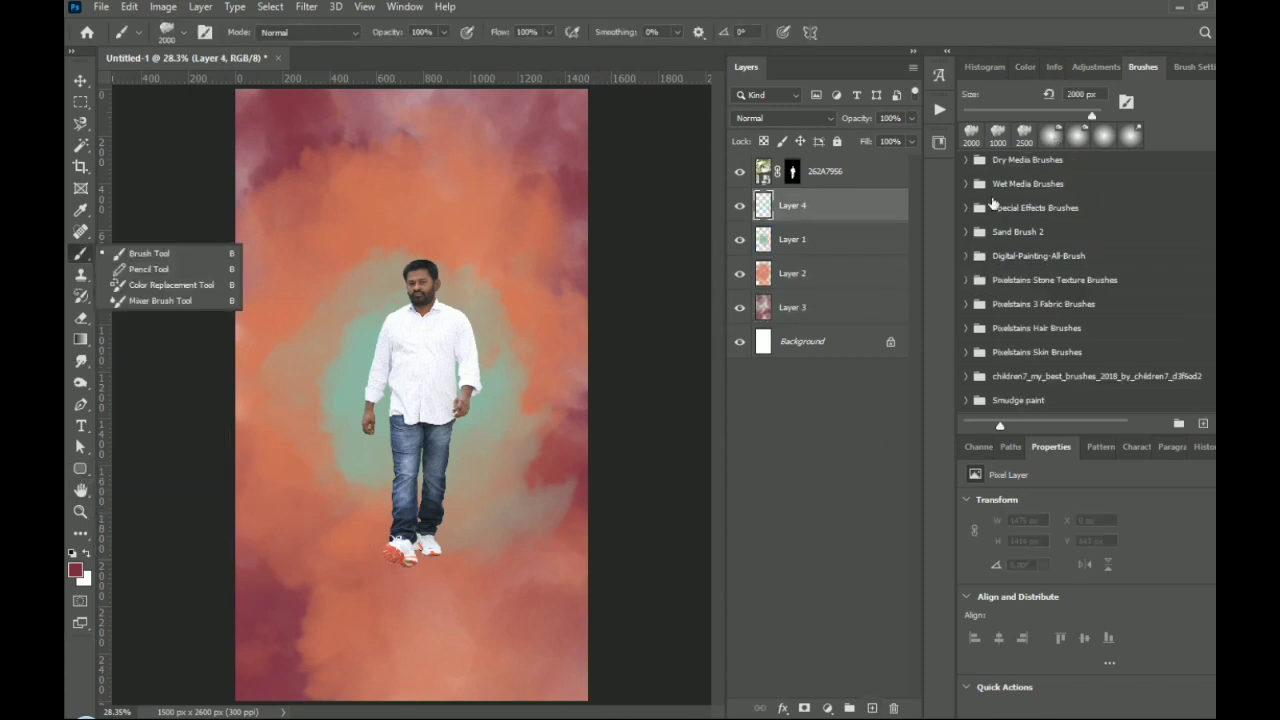
{"action": "left_click", "coordinate": [967, 166]}
{"action": "left_click", "coordinate": [966, 161]}
{"action": "scroll", "coordinate": [968, 172], "scroll_direction": "up", "scroll_amount": 1}
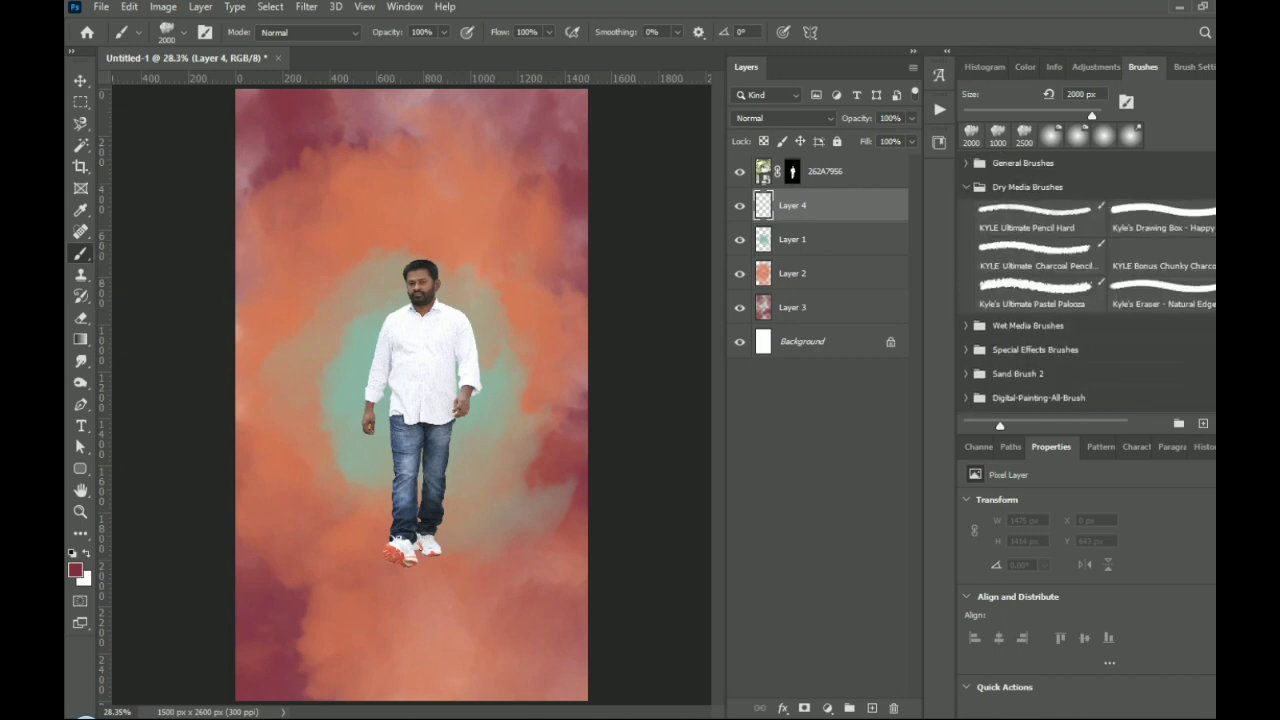
{"action": "left_click", "coordinate": [966, 187]}
{"action": "left_click", "coordinate": [966, 163]}
{"action": "left_click", "coordinate": [1040, 192]}
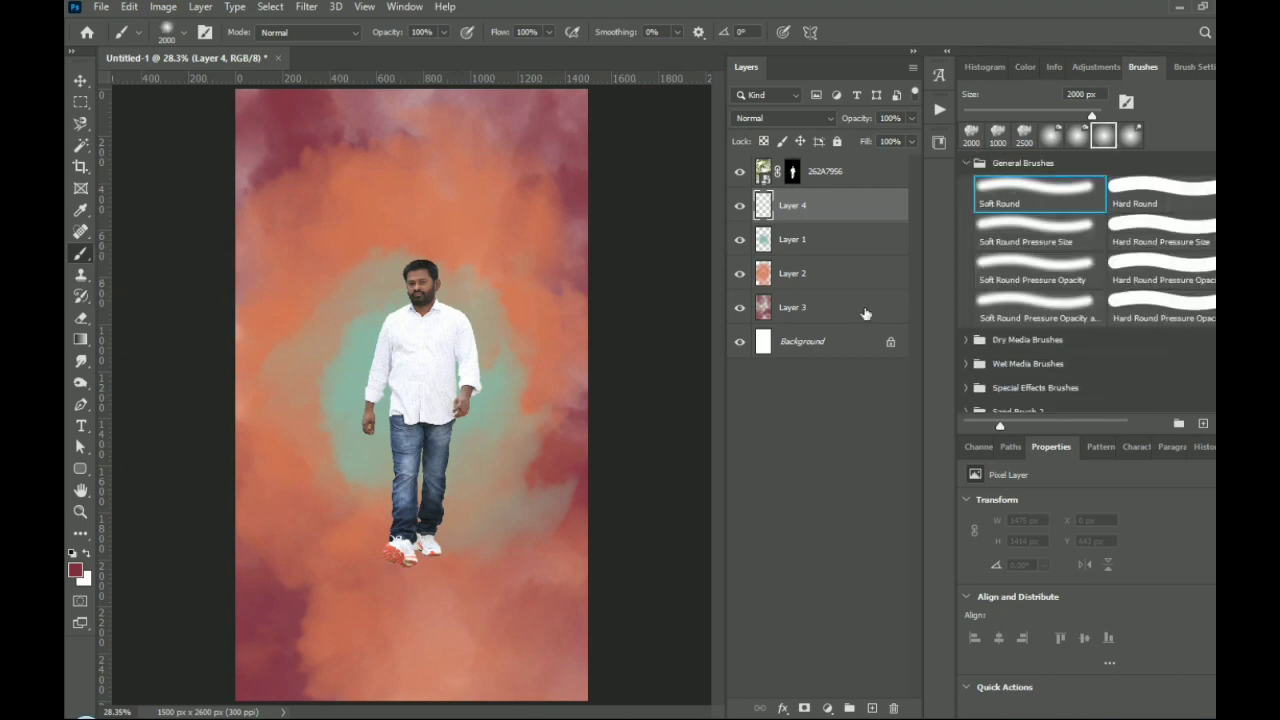
Set the foreground colour to black and stamp one large soft spot at the man's feet on the layer beneath him
{"action": "left_click", "coordinate": [408, 547]}
{"action": "key", "text": "ctrl+z"}
{"action": "left_click", "coordinate": [76, 571]}
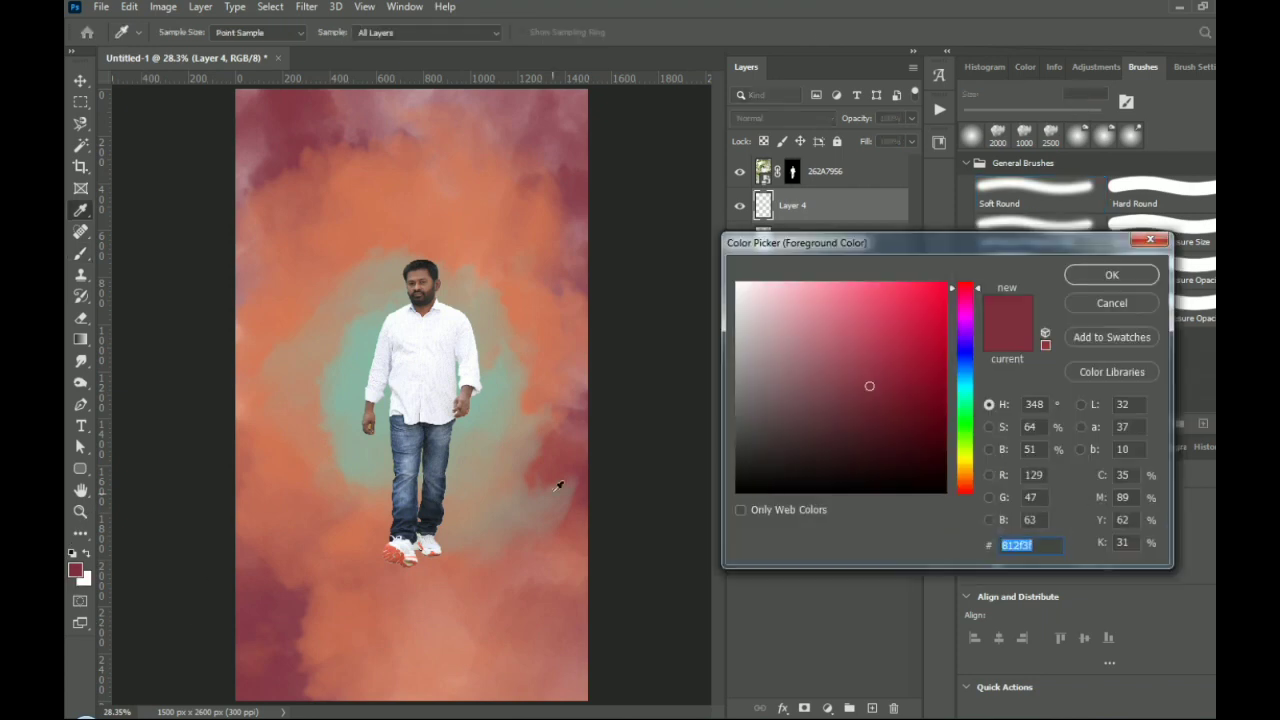
{"action": "left_click_drag", "start_coordinate": [750, 482], "coordinate": [709, 503]}
{"action": "left_click", "coordinate": [1113, 275]}
{"action": "left_click", "coordinate": [410, 538]}
Transform the black spot into a flat ground shadow beneath the shoes, with about 17.9% height and 113.65% width
{"action": "key", "text": "v"}
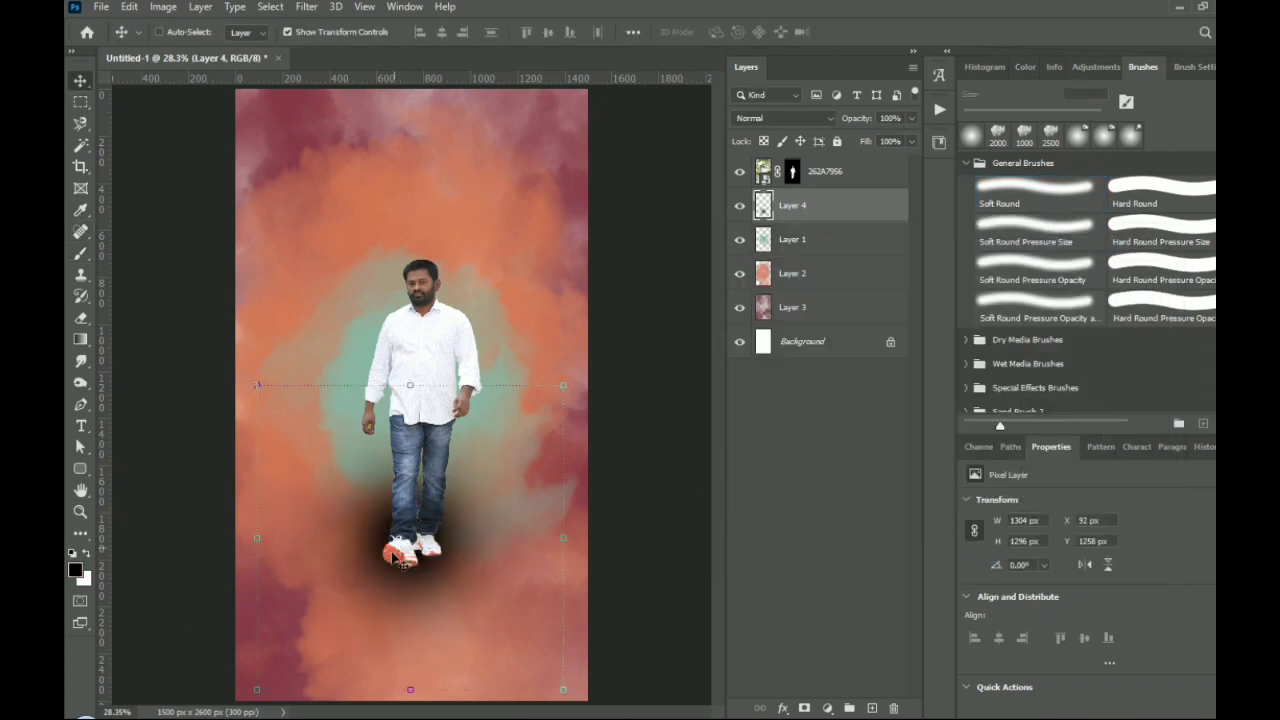
{"action": "left_click_drag", "start_coordinate": [408, 688], "coordinate": [438, 441]}
{"action": "left_click_drag", "start_coordinate": [487, 408], "coordinate": [472, 554]}
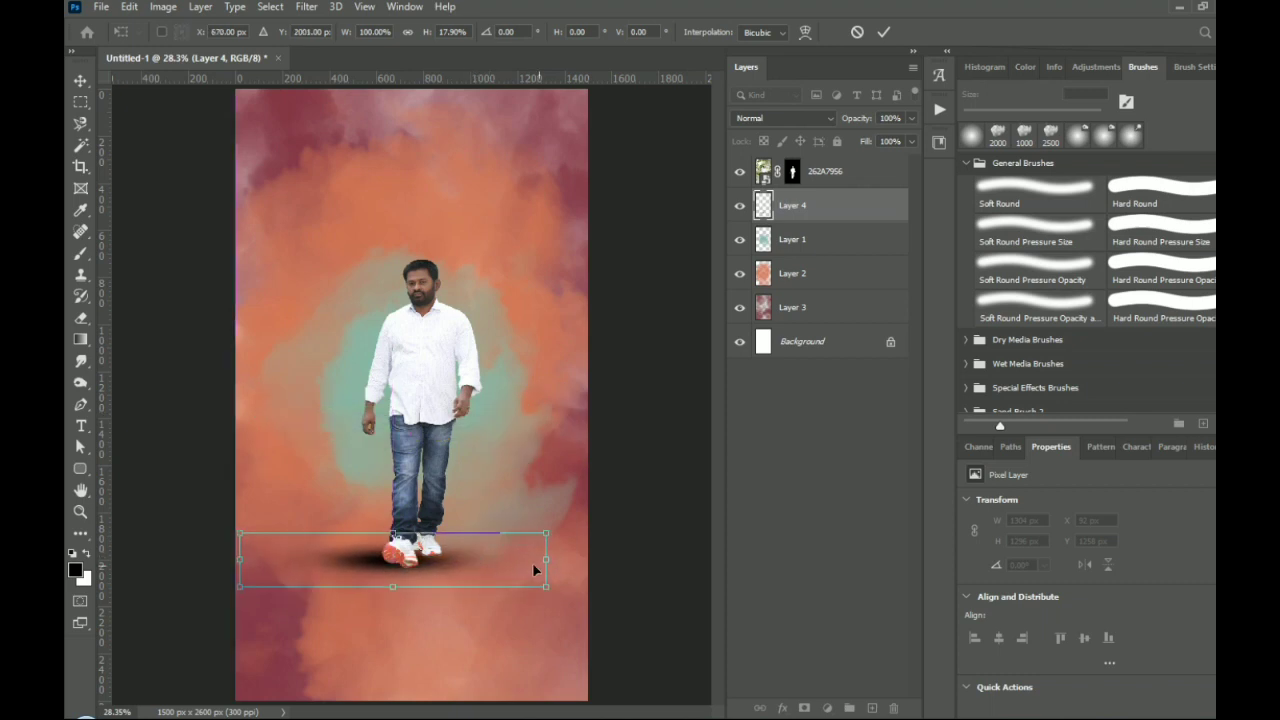
{"action": "left_click_drag", "start_coordinate": [551, 559], "coordinate": [581, 557]}
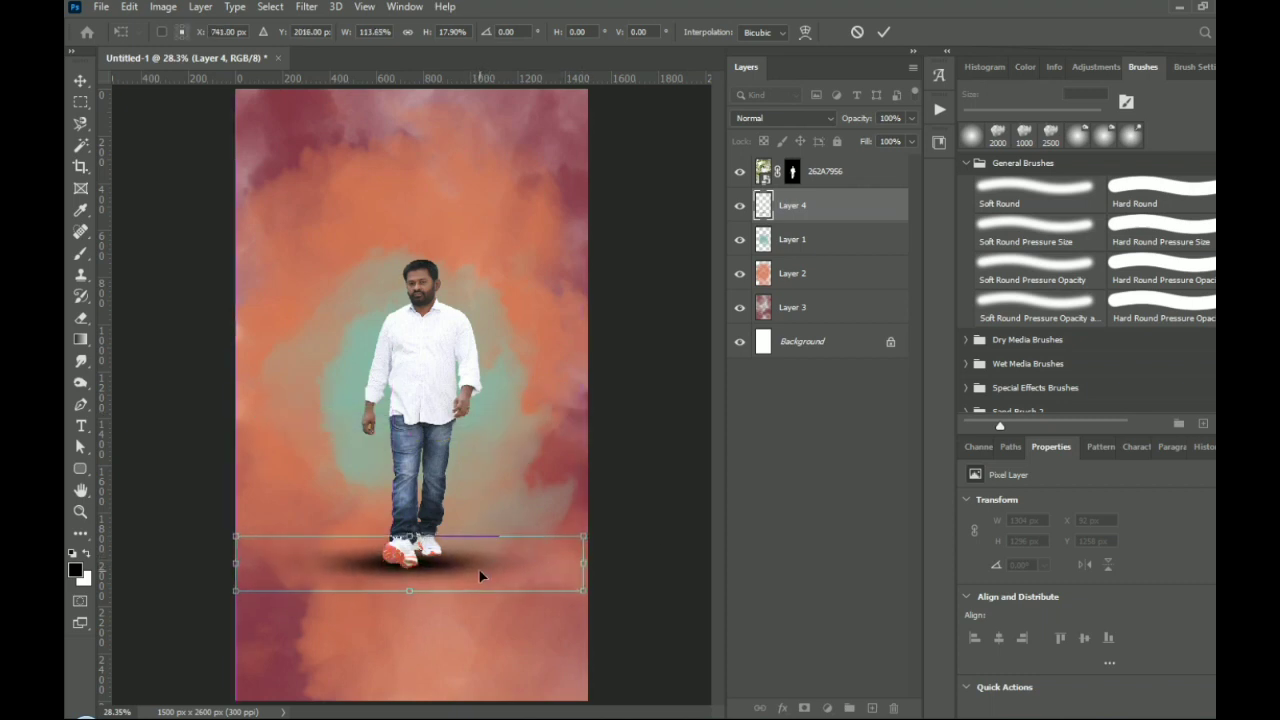
{"action": "key", "text": "Return"}
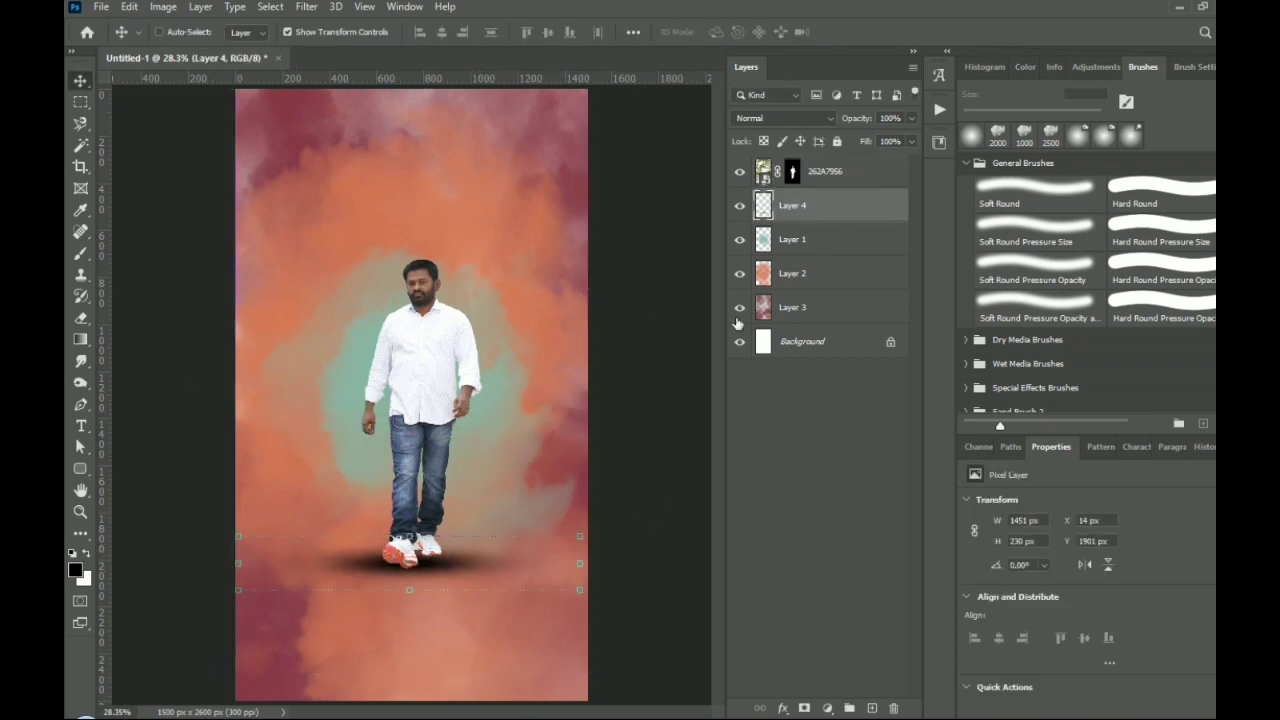
Duplicate the shadow layer above the man's layer and clip the copy to him
{"action": "left_click", "coordinate": [847, 186]}
{"action": "left_click", "coordinate": [843, 210]}
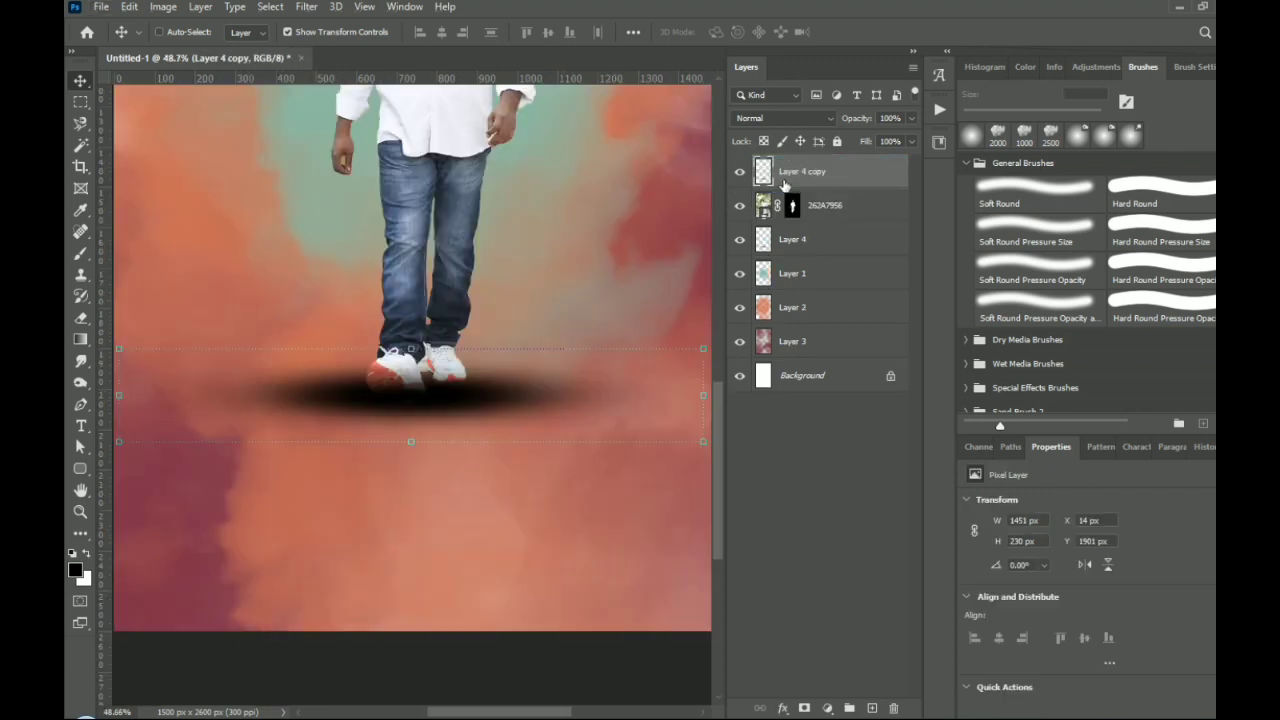
{"action": "key", "text": "ctrl+0"}
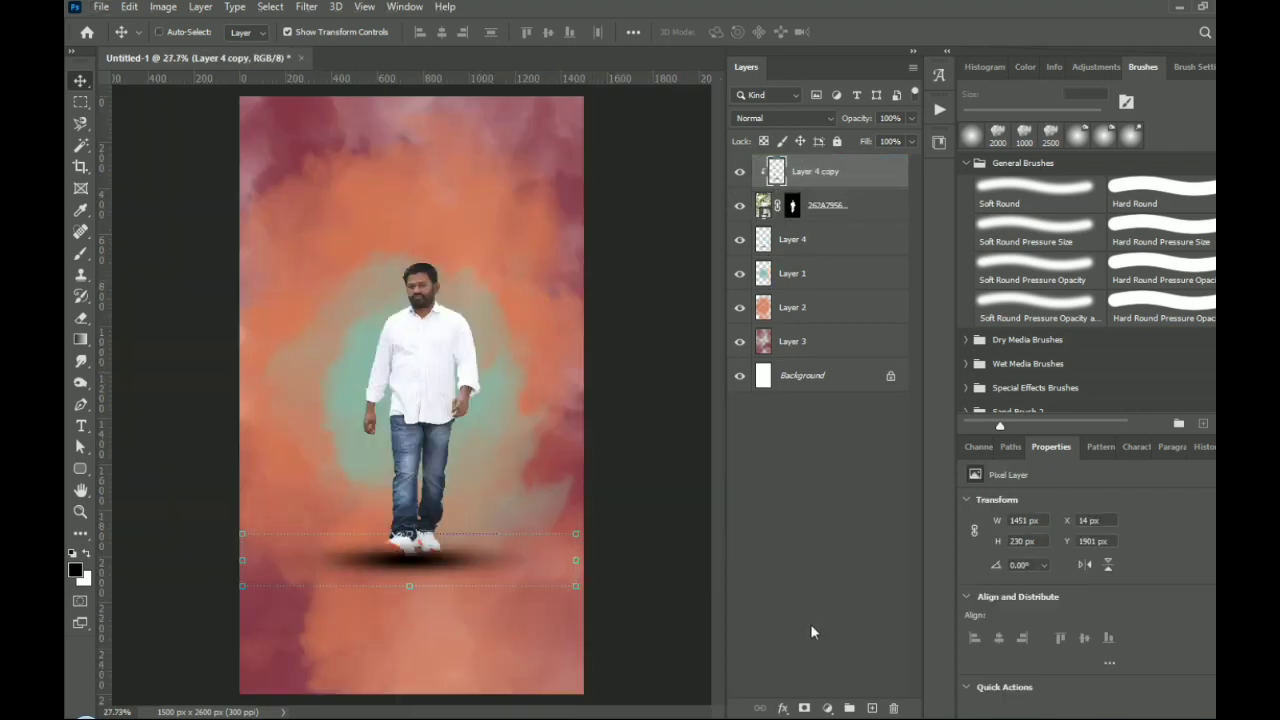
Mask the clipped shadow copy and paint black over the man's legs with an 800 px Soft Round brush, then compare its visibility
{"action": "left_click", "coordinate": [804, 708]}
{"action": "key", "text": "b"}
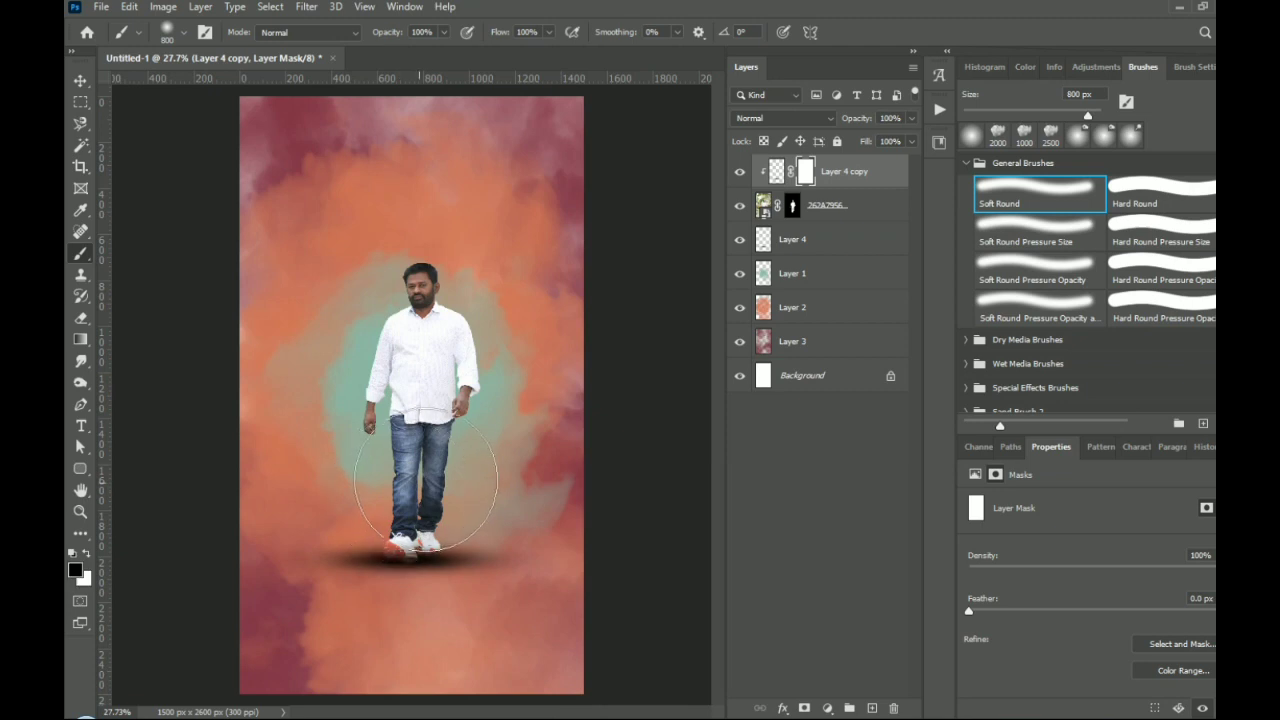
{"action": "left_click_drag", "start_coordinate": [426, 480], "coordinate": [438, 492]}
{"action": "left_click", "coordinate": [815, 496]}
{"action": "key", "text": "ctrl+0"}
{"action": "left_click", "coordinate": [738, 174]}
{"action": "left_click", "coordinate": [738, 174]}
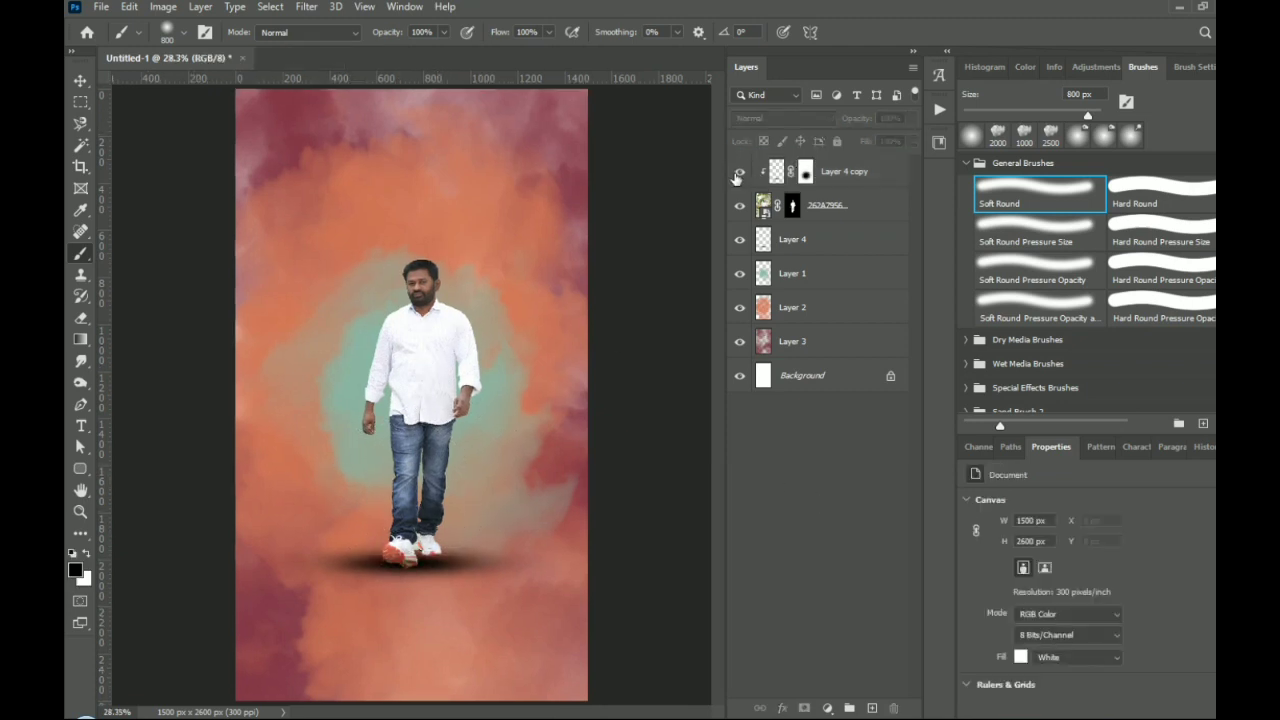
Add the text KING on a new layer directly above the ground shadow, beneath the man's layer
{"action": "left_click", "coordinate": [815, 206]}
{"action": "left_click", "coordinate": [815, 172]}
{"action": "left_click", "coordinate": [824, 240]}
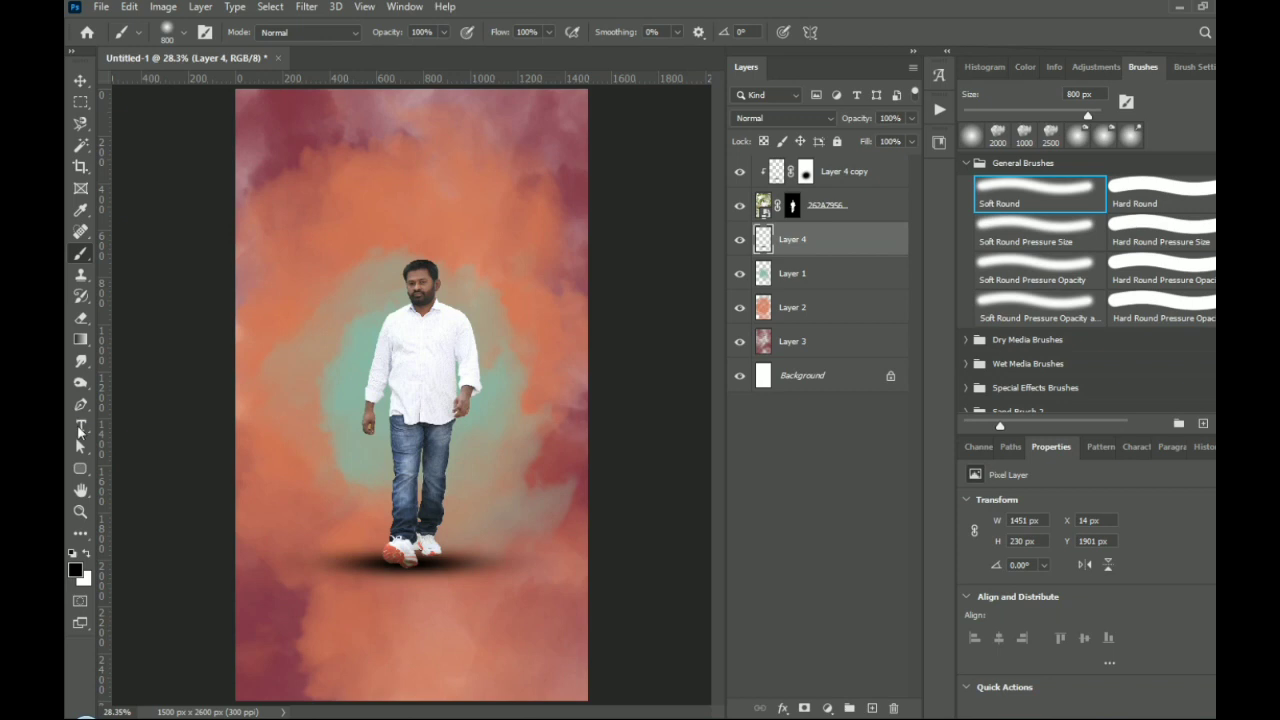
{"action": "left_click", "coordinate": [80, 432]}
{"action": "left_click", "coordinate": [130, 430]}
{"action": "key", "text": "g"}
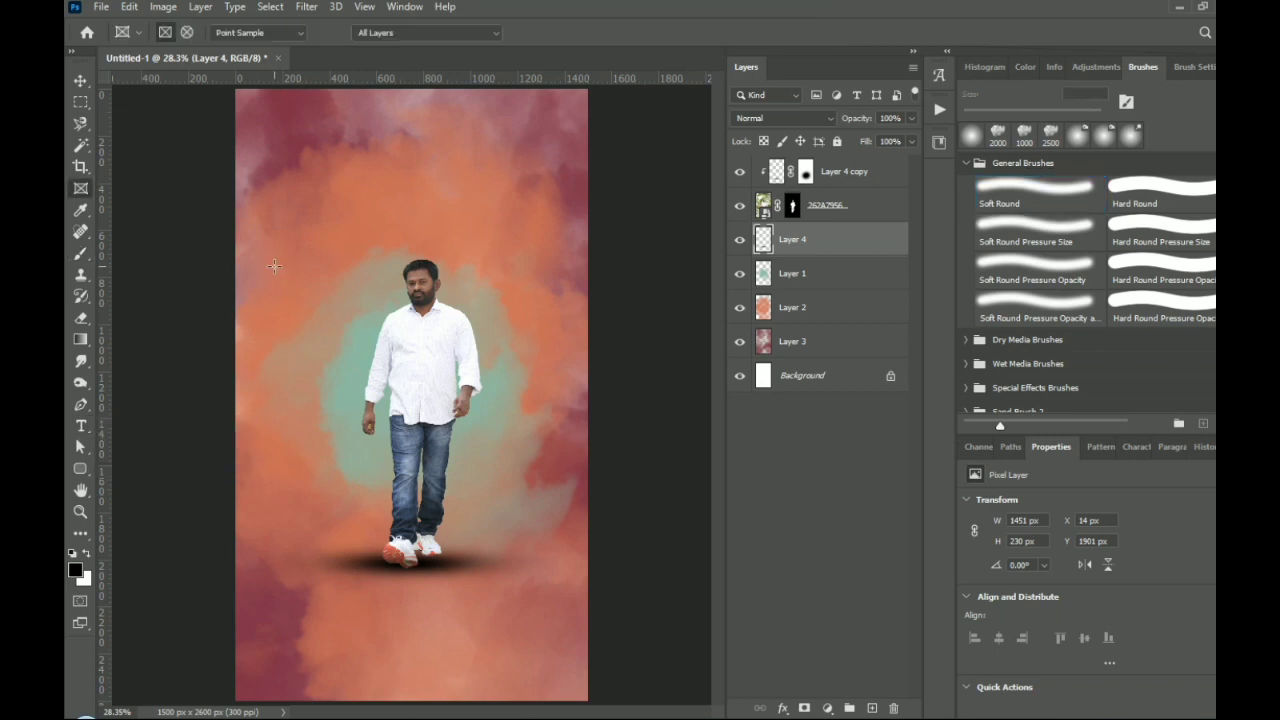
{"action": "left_click", "coordinate": [80, 426]}
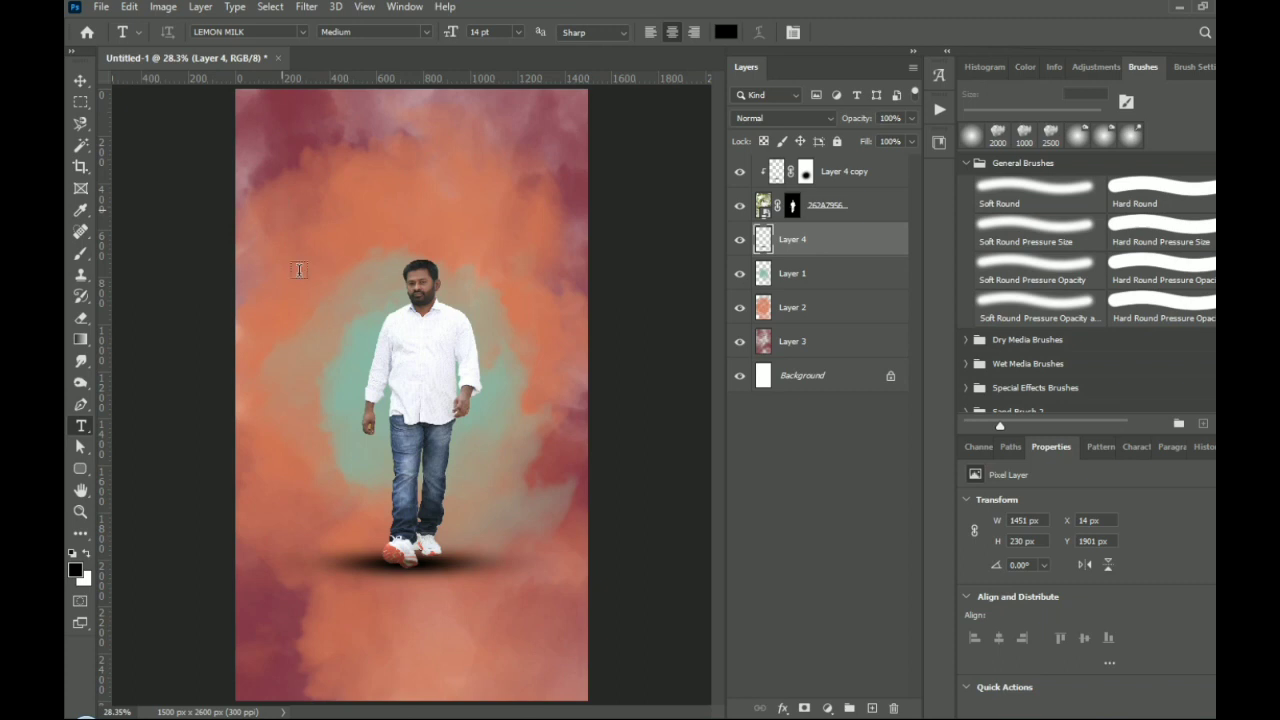
{"action": "left_click", "coordinate": [287, 210]}
{"action": "type", "text": "KING"}
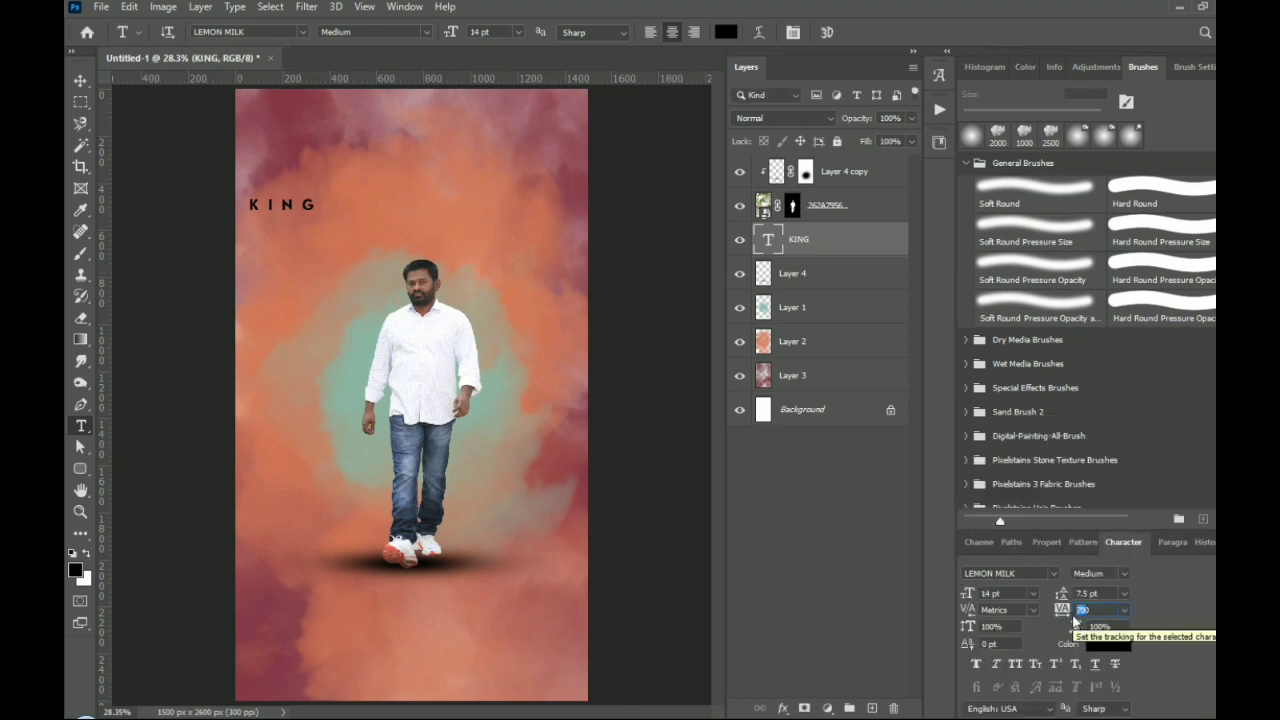
Format the KING text in Impact Regular at 105 pt with 200 tracking
{"action": "type", "text": "200"}
{"action": "left_click", "coordinate": [998, 594]}
{"action": "type", "text": "105"}
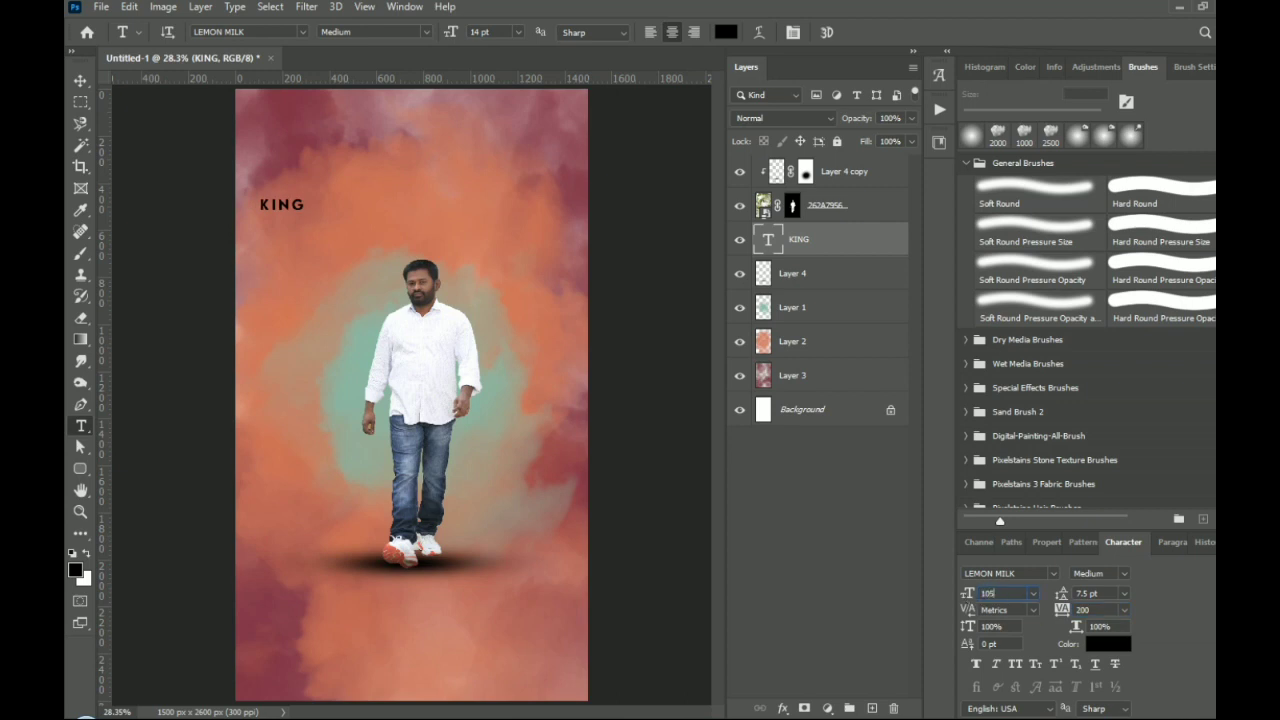
{"action": "key", "text": "Return"}
{"action": "left_click", "coordinate": [1053, 574]}
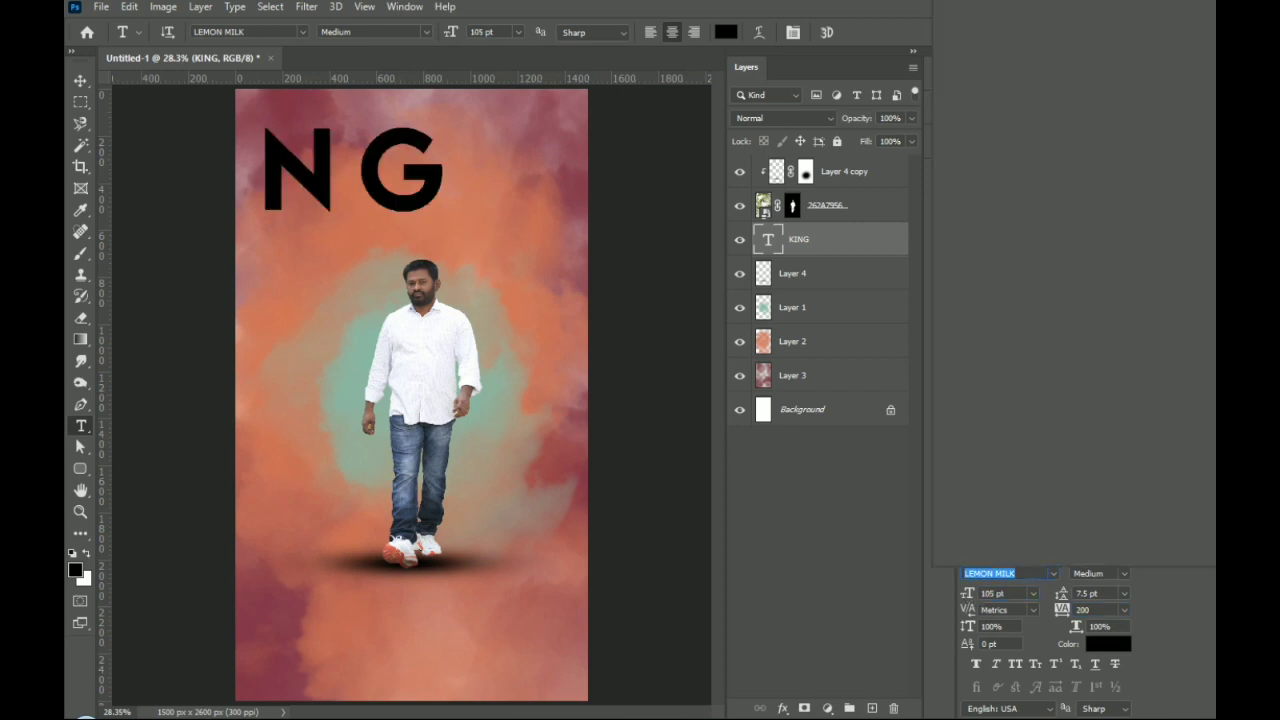
{"action": "type", "text": "i"}
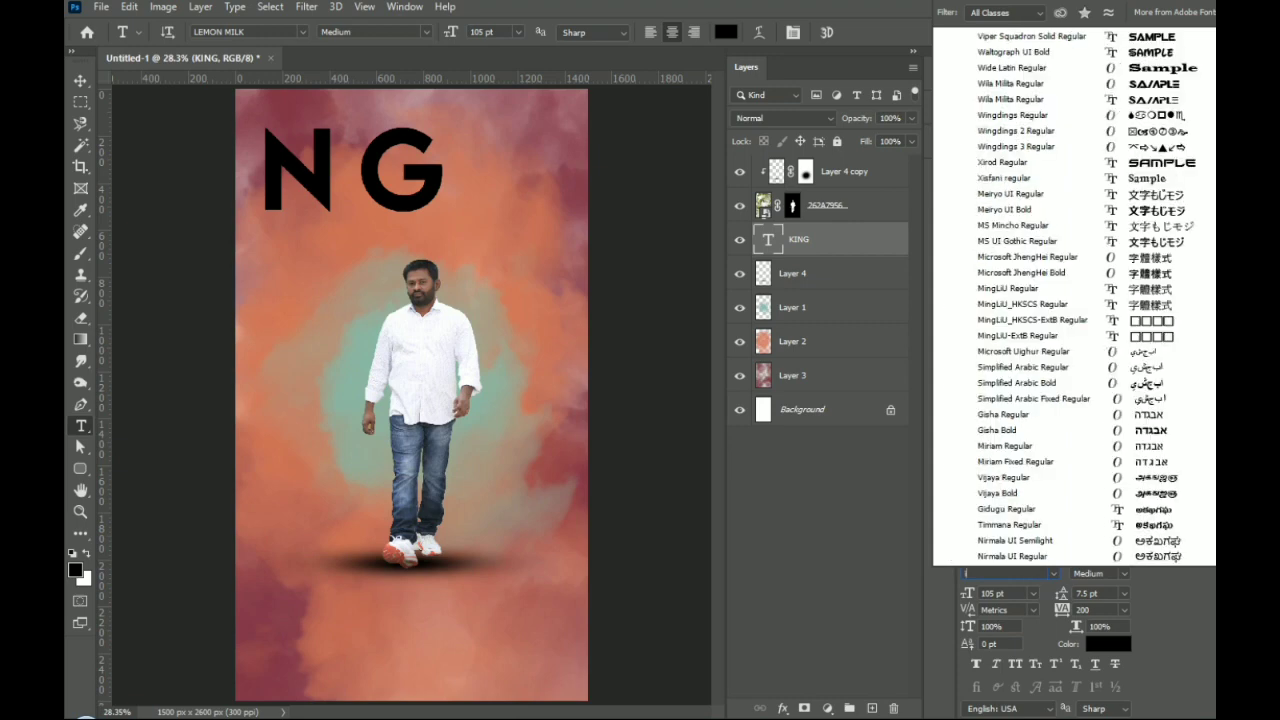
{"action": "type", "text": "mpact"}
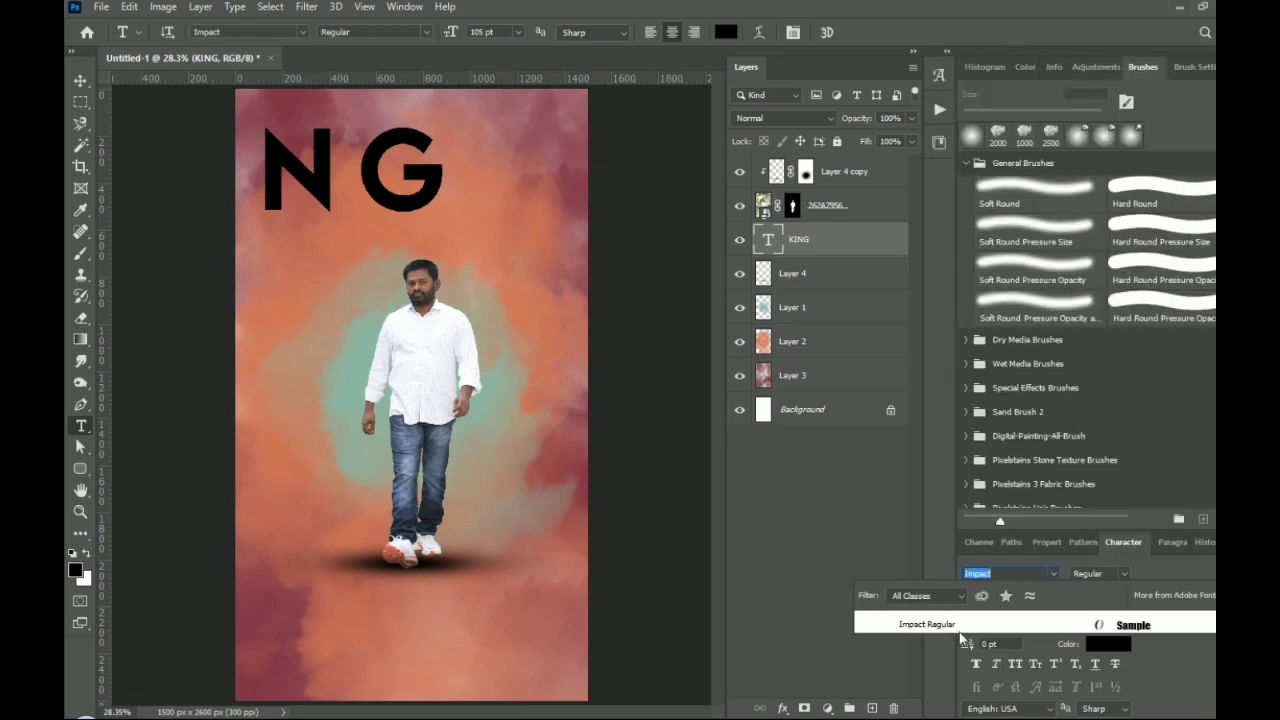
{"action": "key", "text": "Return"}
Move the KING text above the man's head and place a vertical guide at the canvas's centre
{"action": "left_click", "coordinate": [80, 80]}
{"action": "left_click_drag", "start_coordinate": [289, 181], "coordinate": [445, 218]}
{"action": "left_click_drag", "start_coordinate": [106, 345], "coordinate": [411, 340]}
Add a new text layer reading DOESN'T NEED
{"action": "left_click", "coordinate": [81, 427]}
{"action": "left_click", "coordinate": [274, 354]}
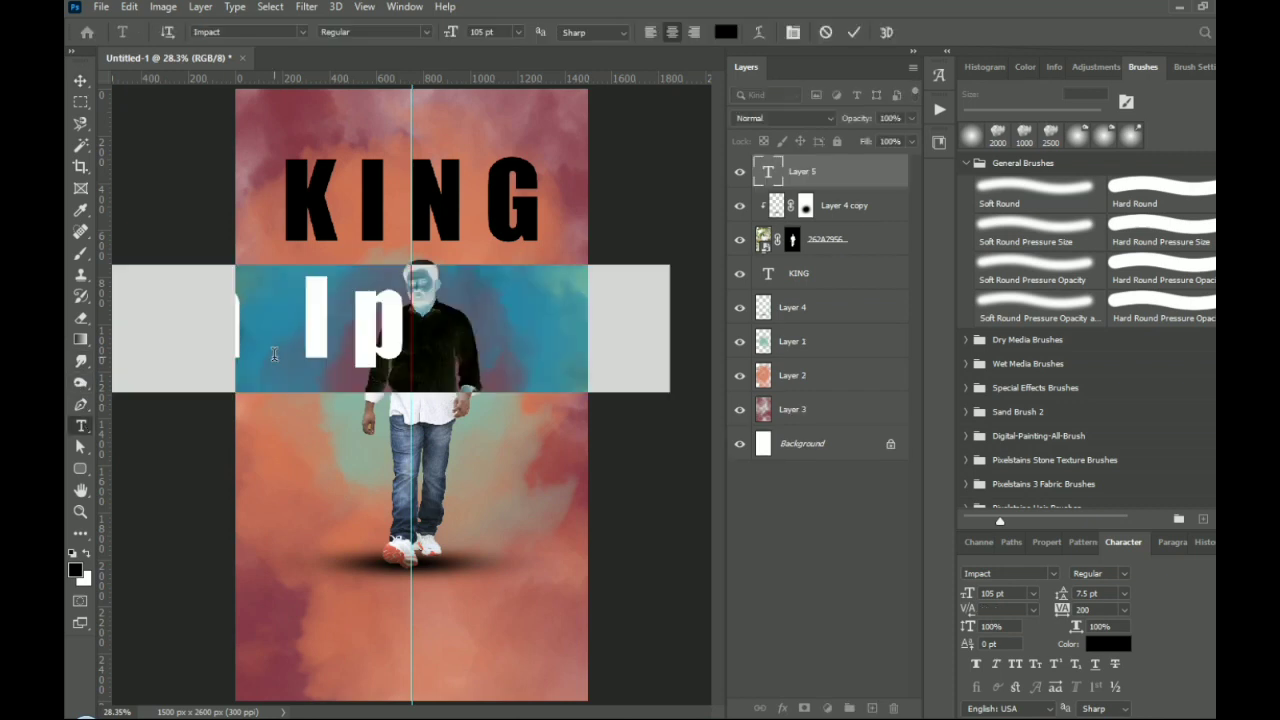
{"action": "type", "text": "DOESN'T"}
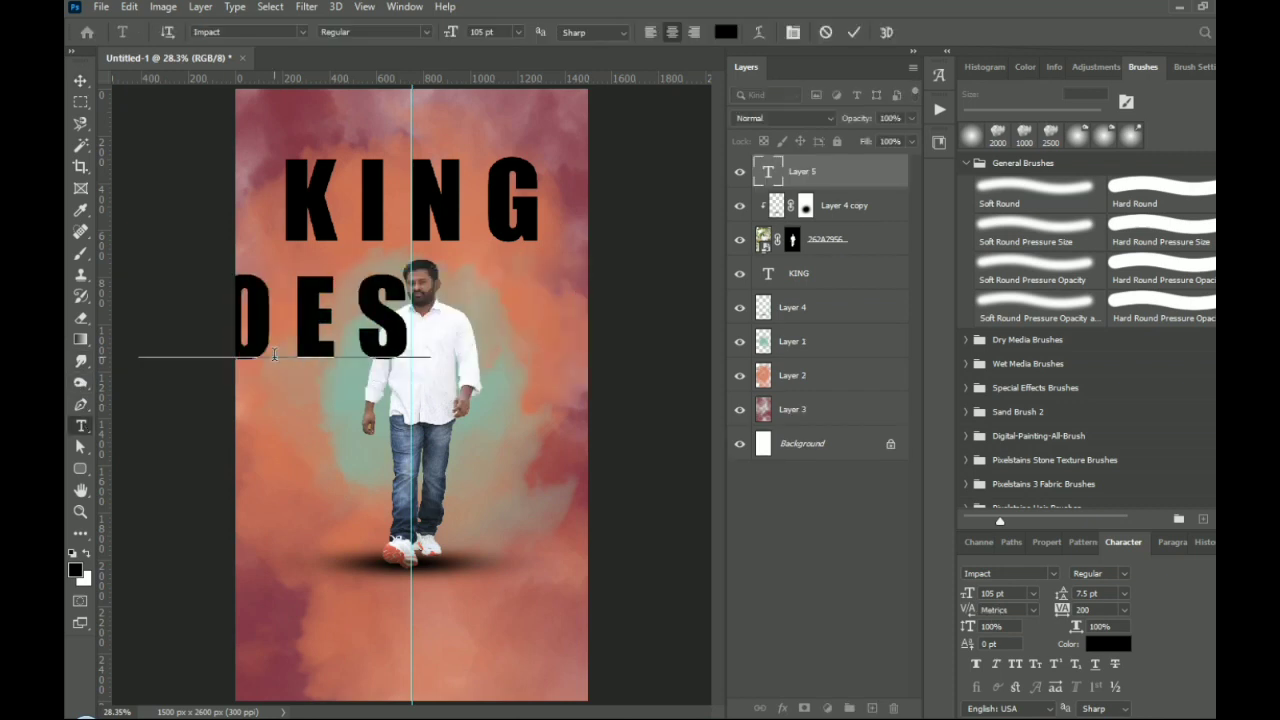
{"action": "left_click", "coordinate": [846, 183]}
{"action": "double_click", "coordinate": [768, 173]}
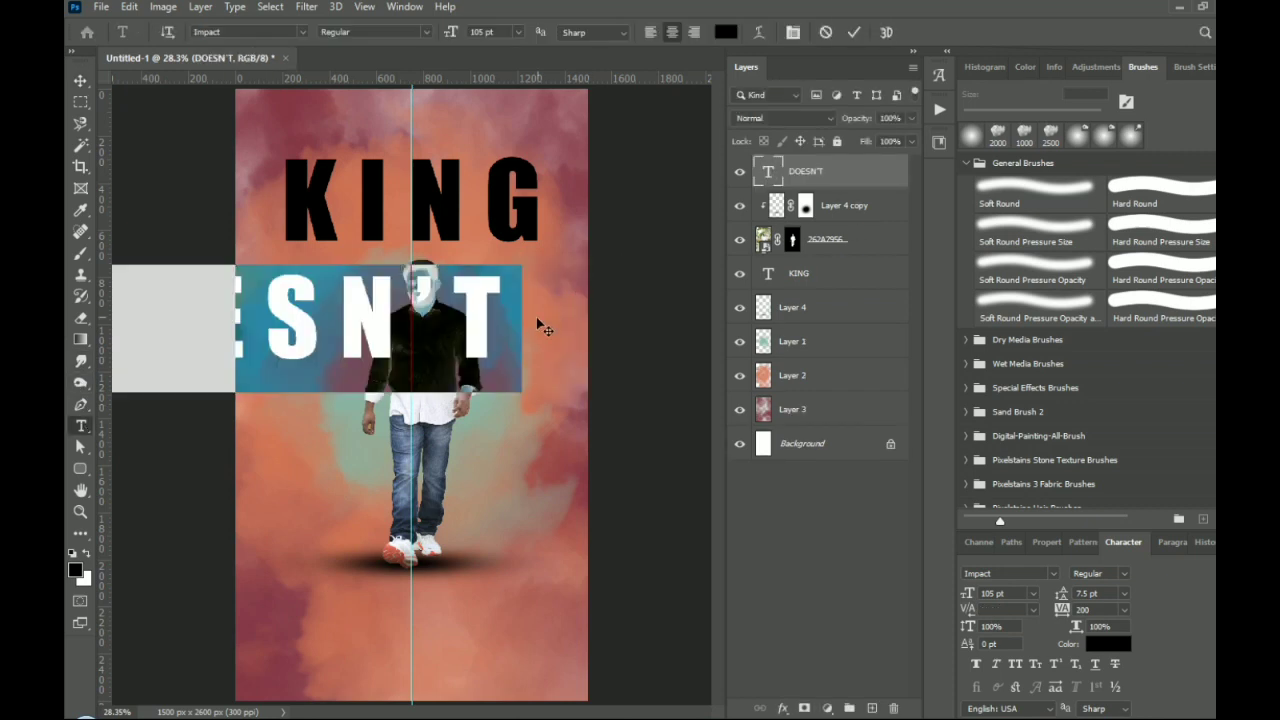
{"action": "left_click", "coordinate": [522, 322]}
{"action": "type", "text": "NEED"}
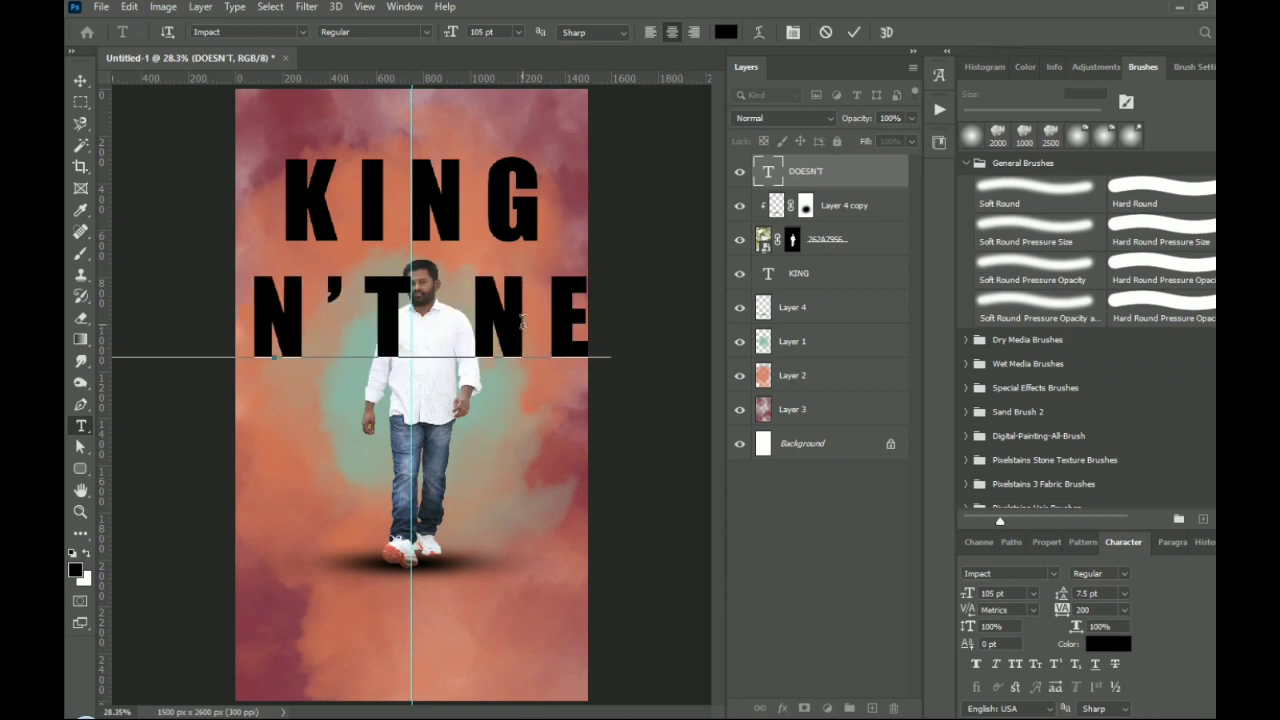
{"action": "key", "text": "ctrl+Return"}
Set the DOESN'T NEED text to 45 pt with 45 tracking and centre it directly beneath KING
{"action": "left_click", "coordinate": [1015, 594]}
{"action": "type", "text": "45"}
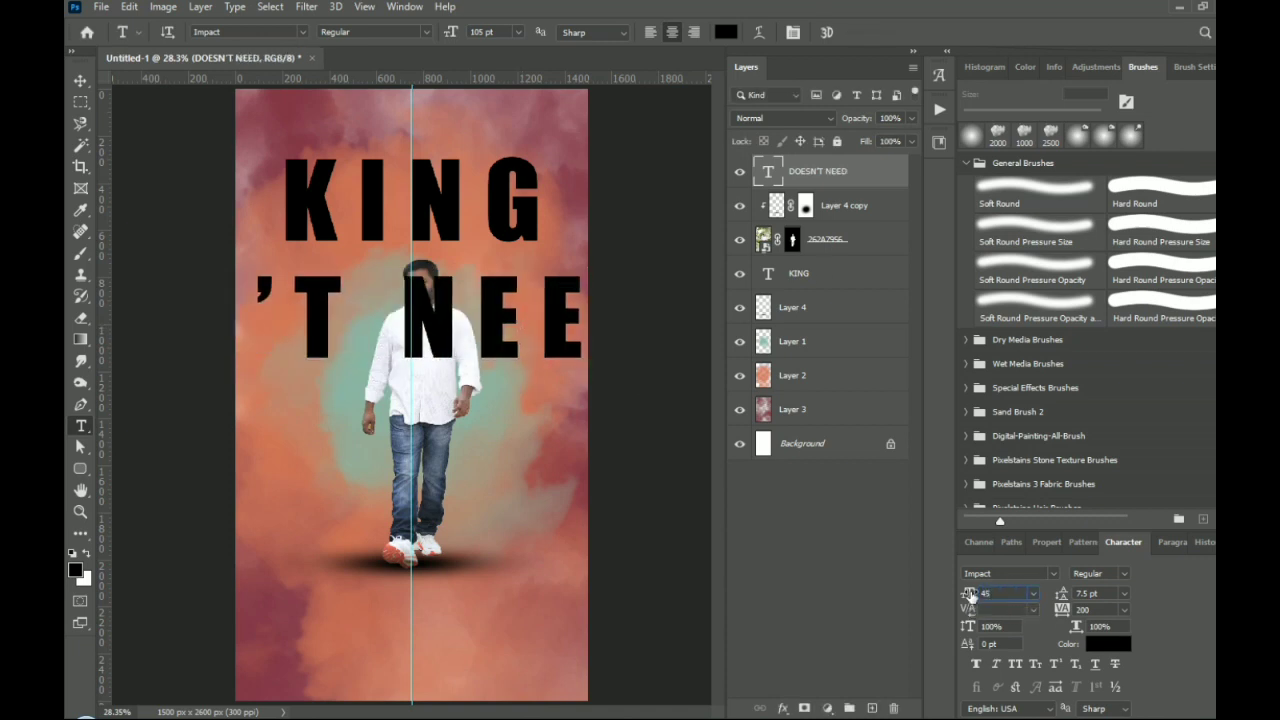
{"action": "key", "text": "Return"}
{"action": "type", "text": "45"}
{"action": "key", "text": "Return"}
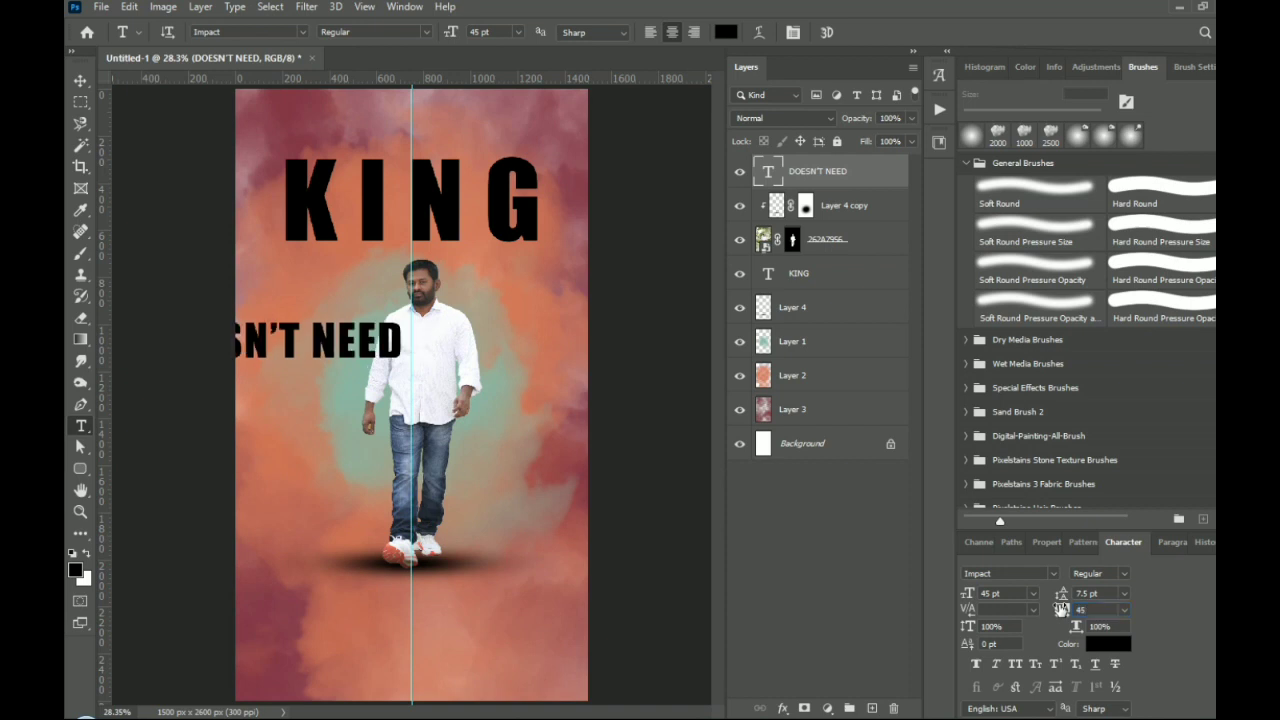
{"action": "left_click", "coordinate": [80, 81]}
{"action": "left_click_drag", "start_coordinate": [294, 351], "coordinate": [430, 283]}
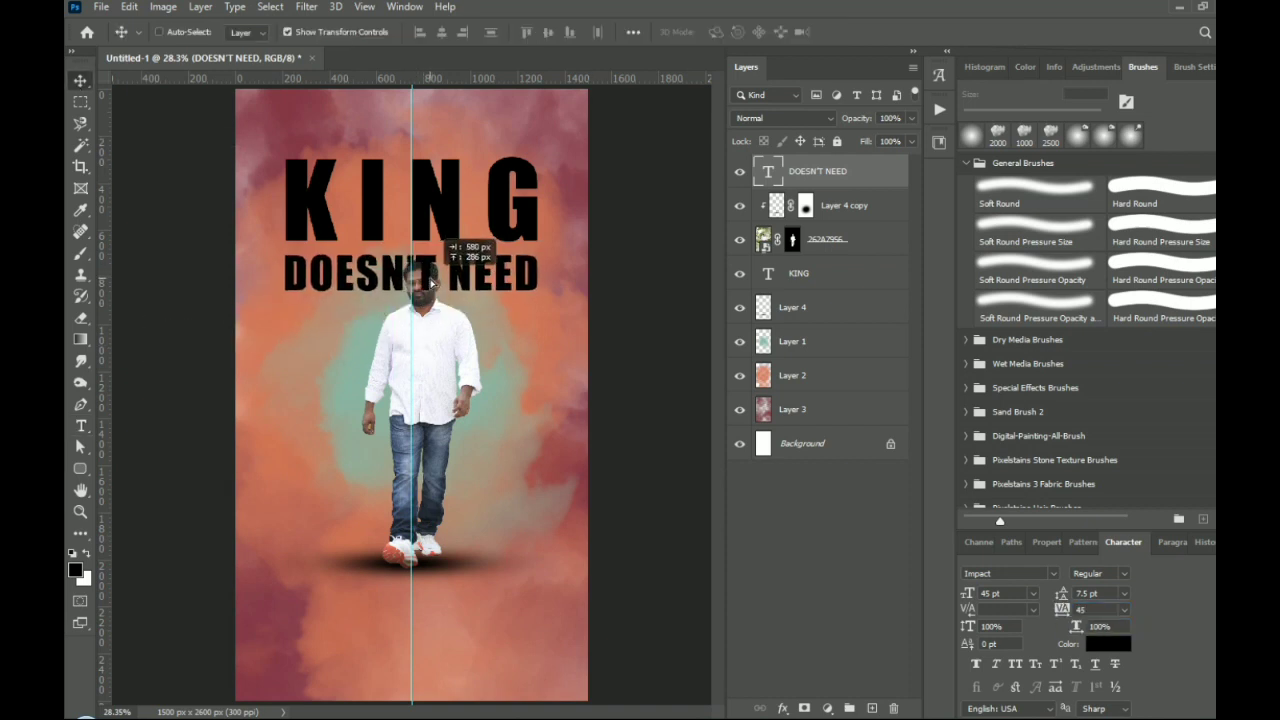
Recolour DOESN'T NEED to white ffffff and move its layer behind the man, directly above the KING layer
{"action": "left_click", "coordinate": [1110, 646]}
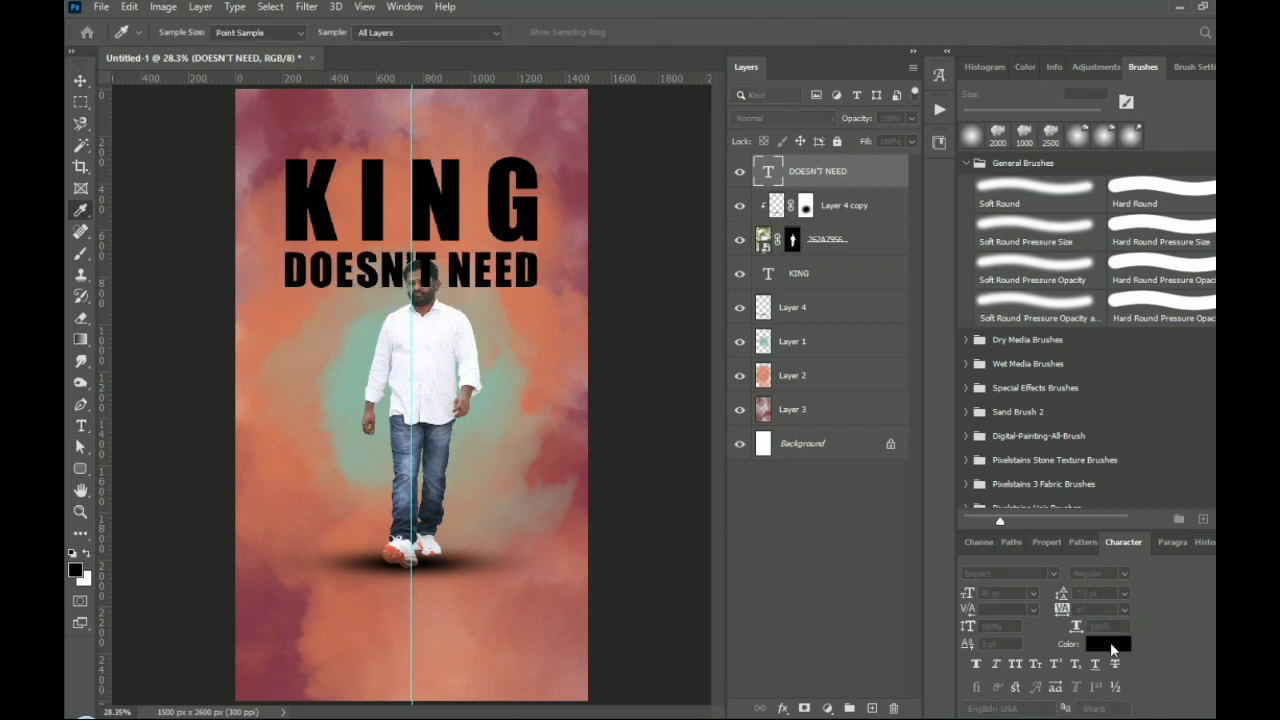
{"action": "type", "text": "ffffff"}
{"action": "key", "text": "Return"}
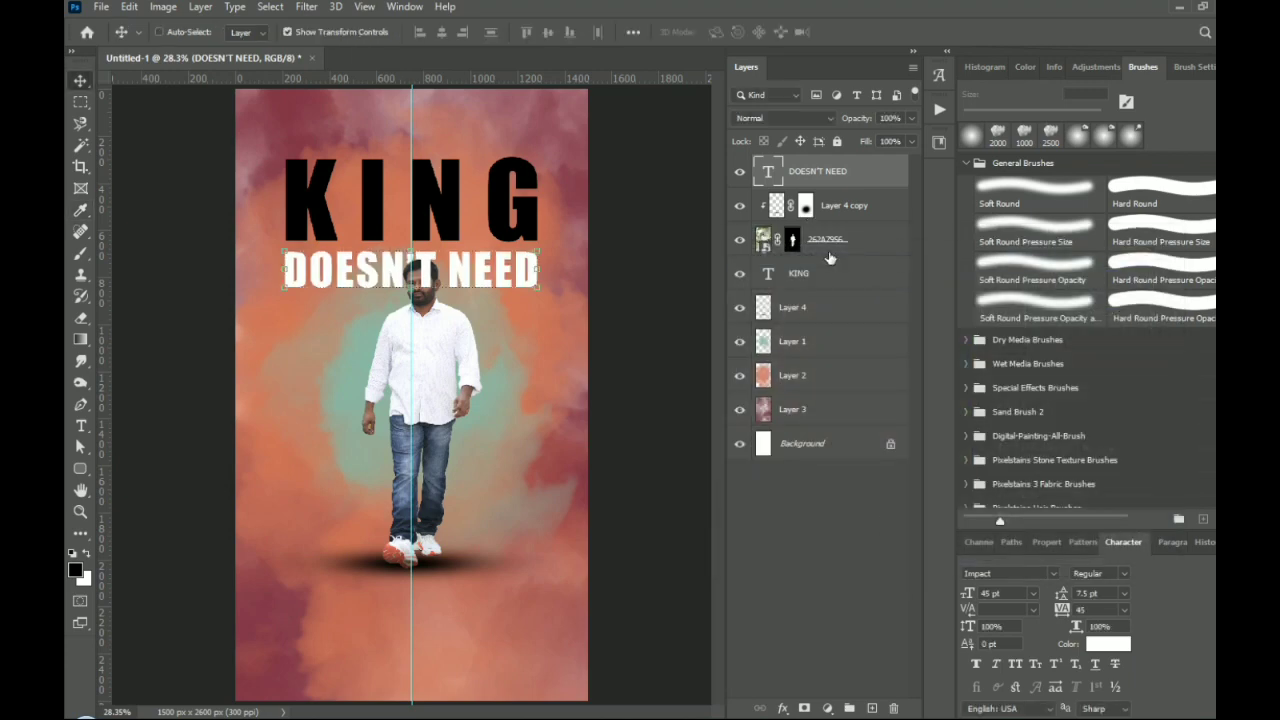
{"action": "left_click", "coordinate": [828, 270]}
{"action": "left_click", "coordinate": [872, 175]}
Recolour the KING text to white
{"action": "left_click", "coordinate": [774, 279]}
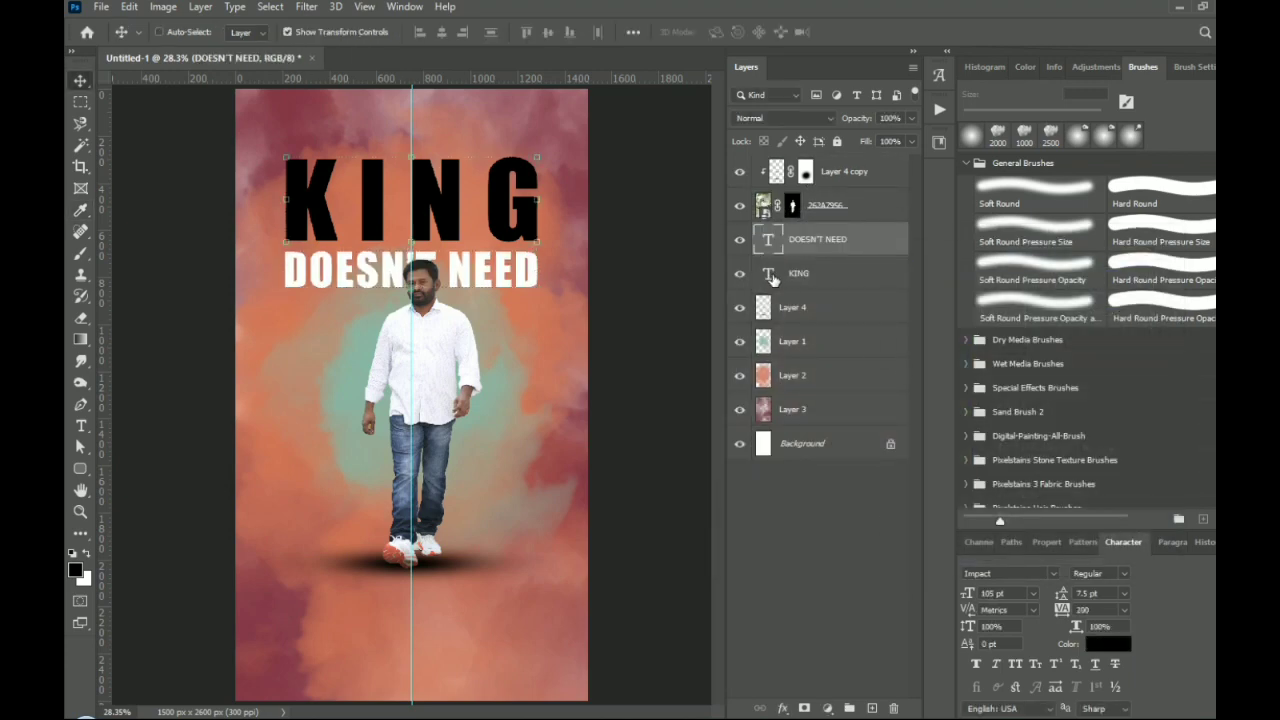
{"action": "left_click", "coordinate": [1108, 644]}
{"action": "left_click_drag", "start_coordinate": [891, 477], "coordinate": [736, 281]}
{"action": "left_click", "coordinate": [1090, 278]}
Add a new text layer reading KINGDOM and set it to 70 pt with 0 tracking
{"action": "key", "text": "t"}
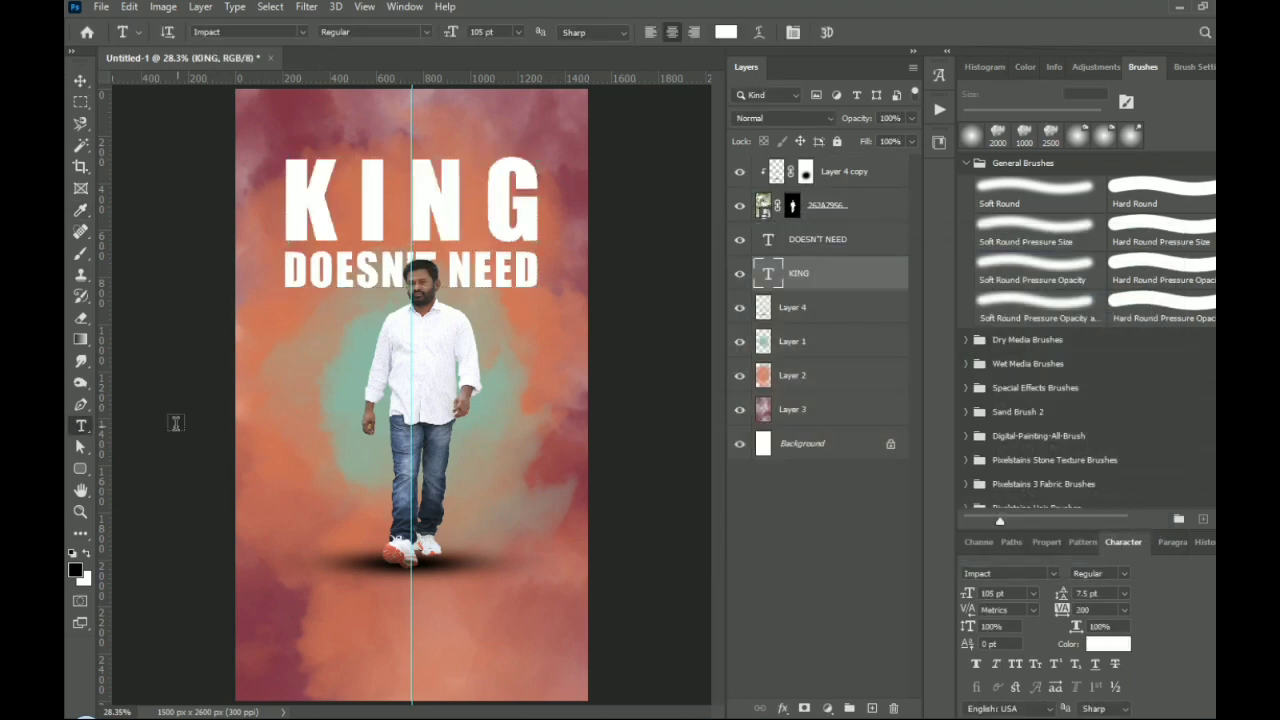
{"action": "left_click", "coordinate": [270, 340]}
{"action": "type", "text": "KINGDOM"}
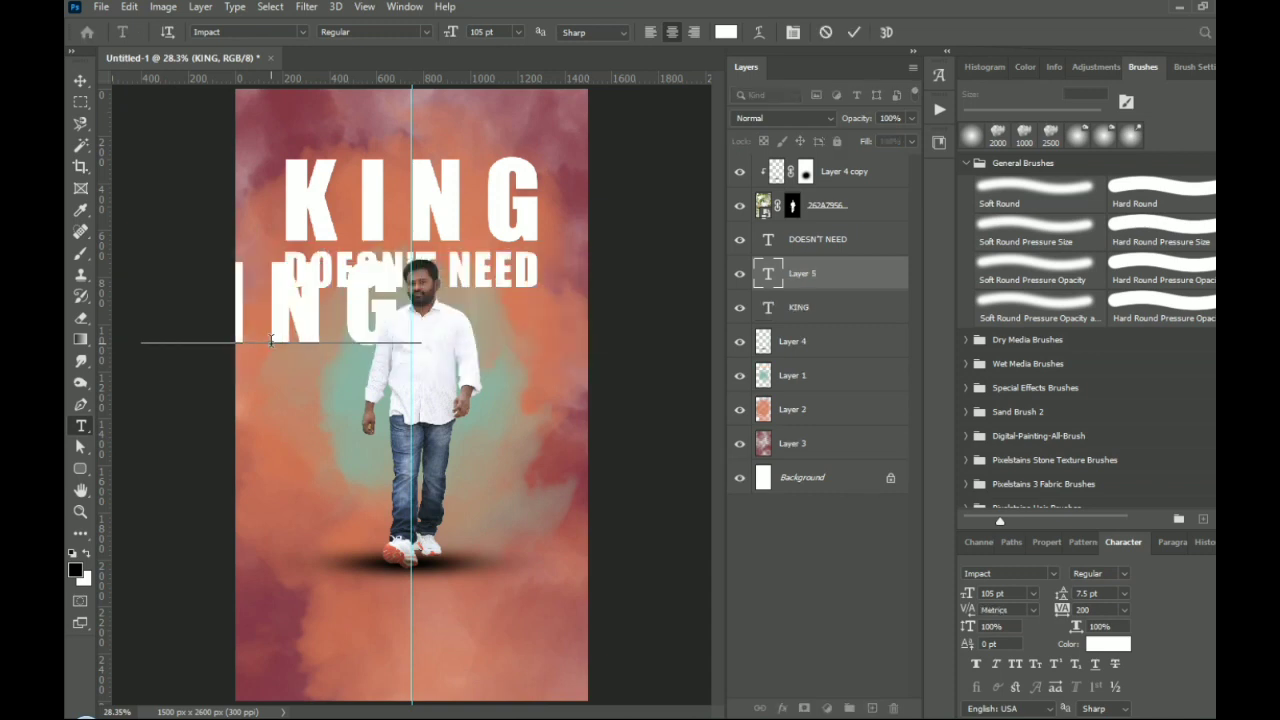
{"action": "key", "text": "ctrl+Return"}
{"action": "type", "text": "70"}
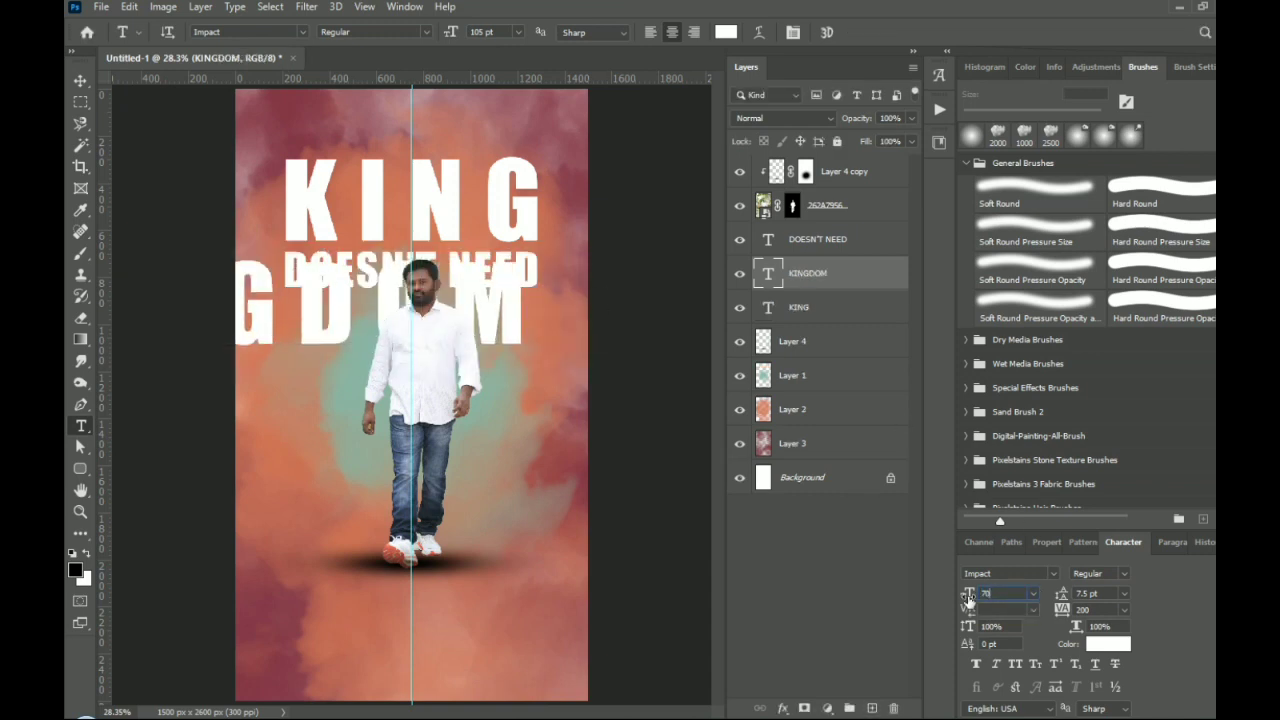
{"action": "left_click", "coordinate": [1098, 609]}
{"action": "type", "text": "0"}
{"action": "key", "text": "Return"}
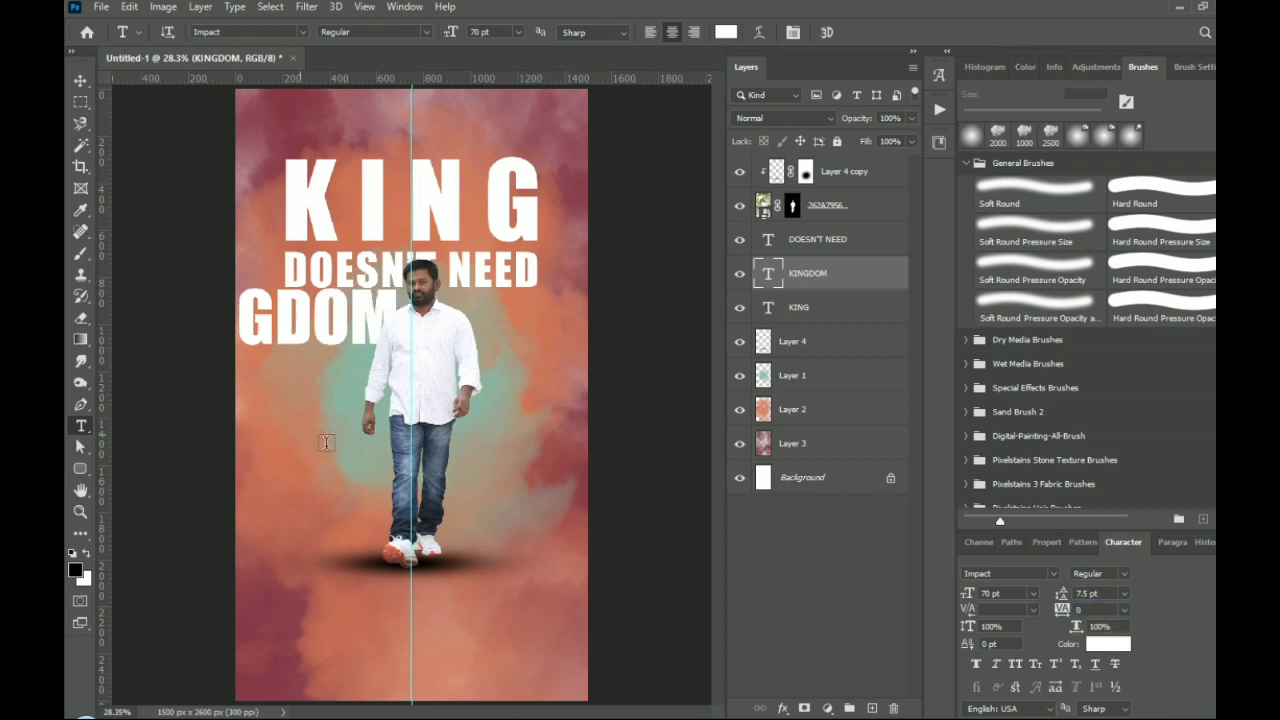
Centre KINGDOM just beneath DOESN'T NEED and raise its layer above the DOESN'T NEED layer
{"action": "left_click", "coordinate": [84, 82]}
{"action": "left_click_drag", "start_coordinate": [272, 329], "coordinate": [418, 331]}
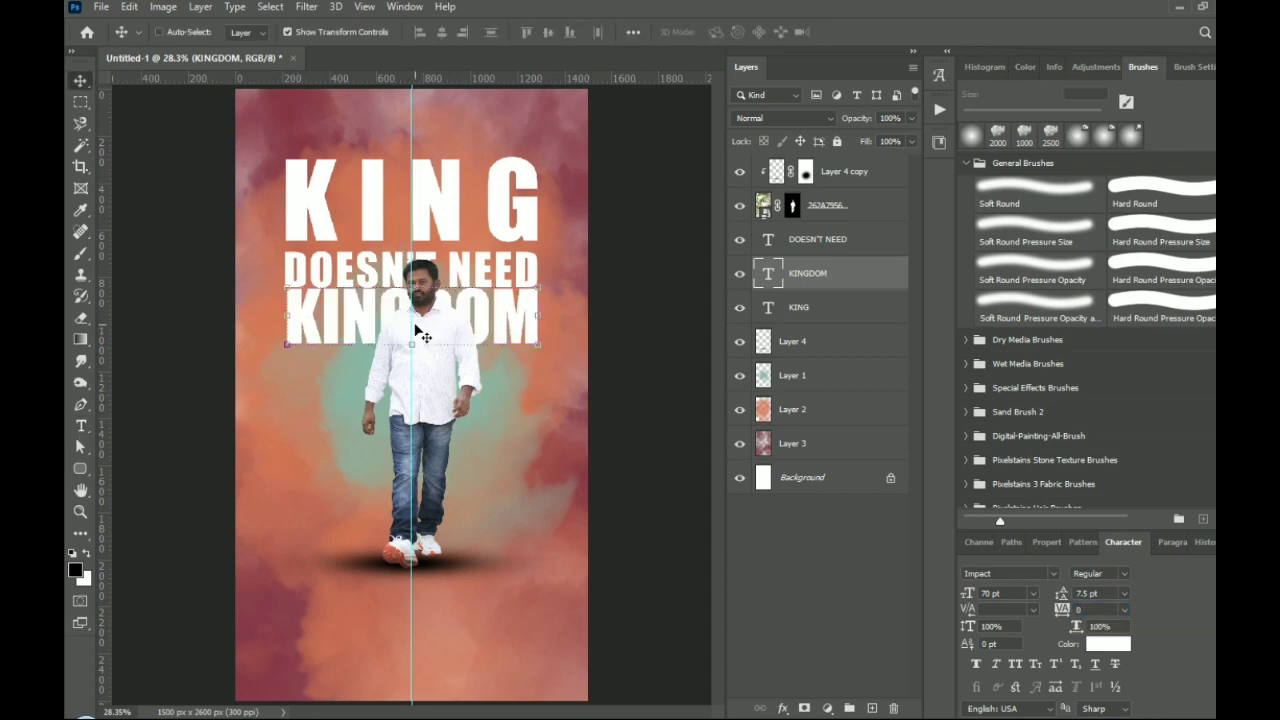
{"action": "key", "text": "ctrl+bracketright"}
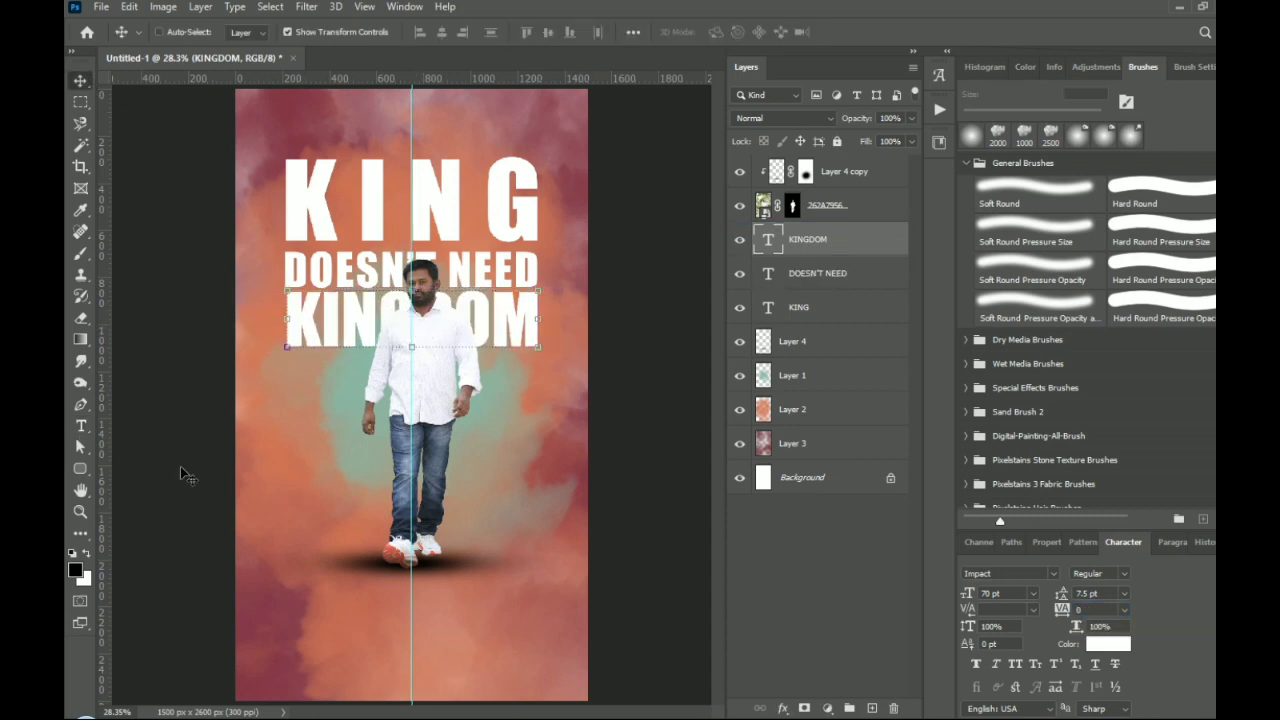
Add a new text layer reading JUST, set it to 140 pt and centre it just beneath KINGDOM
{"action": "key", "text": "t"}
{"action": "left_click", "coordinate": [280, 449]}
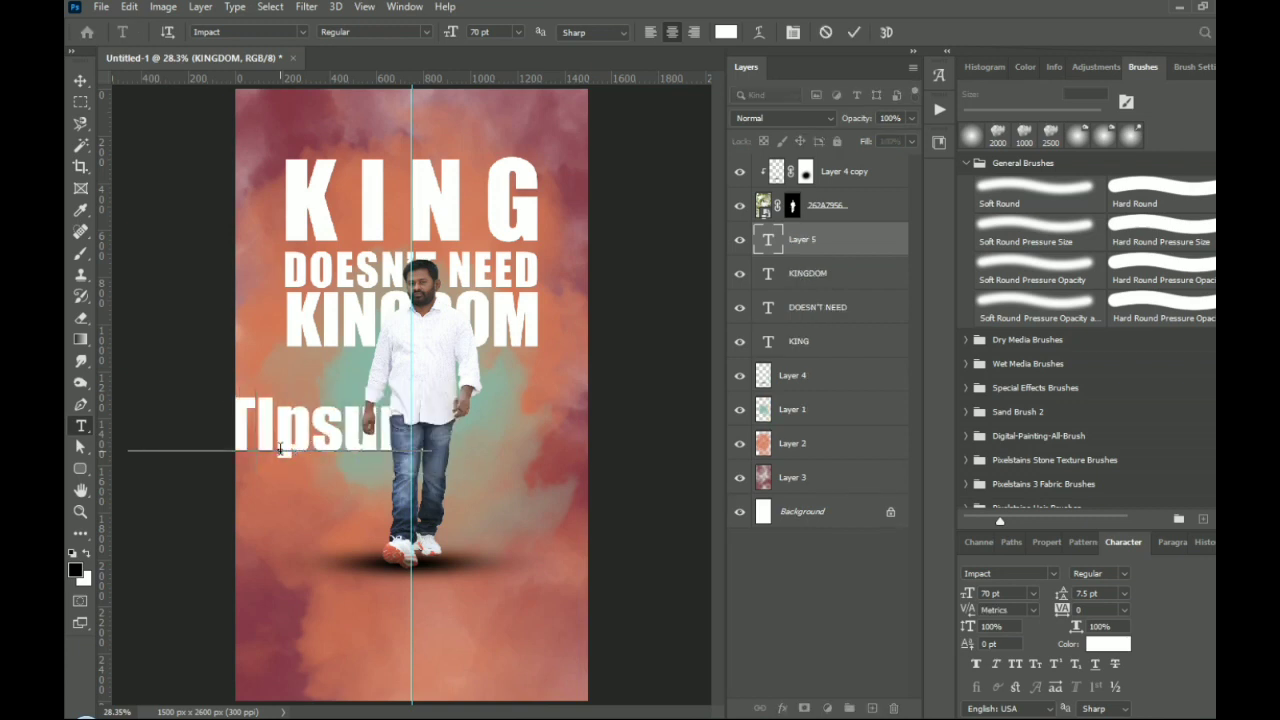
{"action": "left_click_drag", "start_coordinate": [363, 438], "coordinate": [170, 436]}
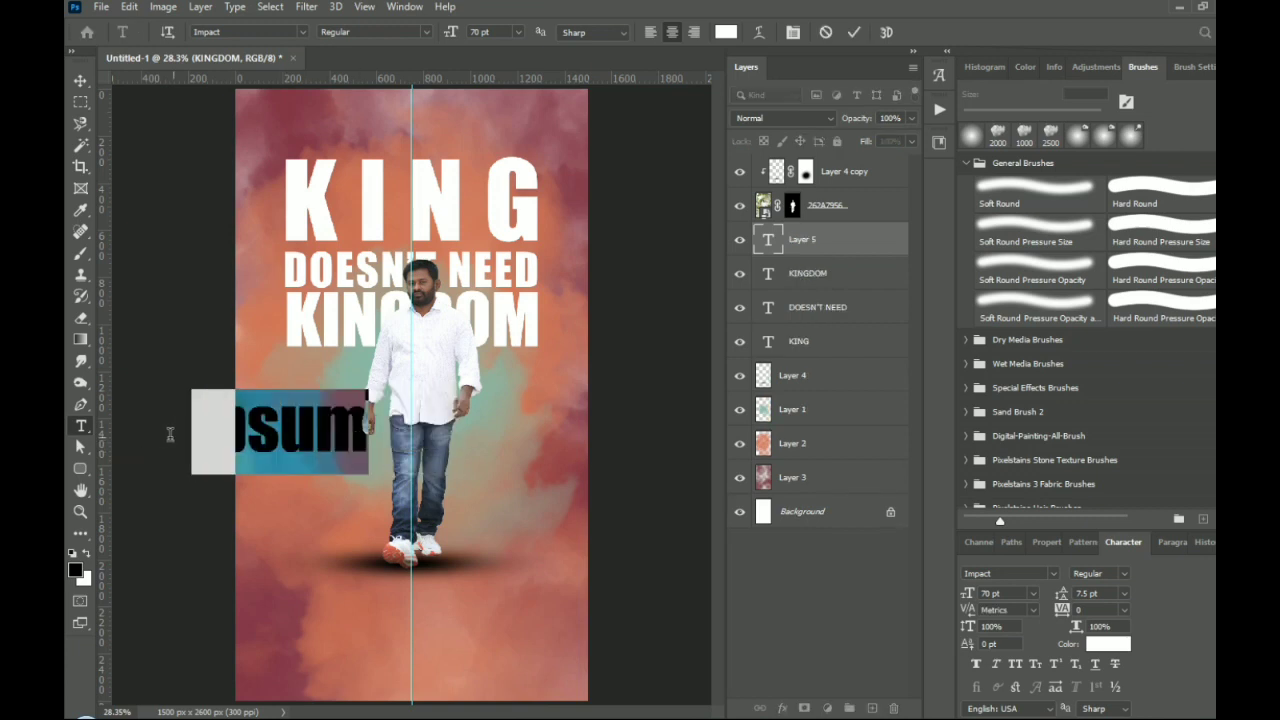
{"action": "type", "text": "JUST"}
{"action": "key", "text": "ctrl+Return"}
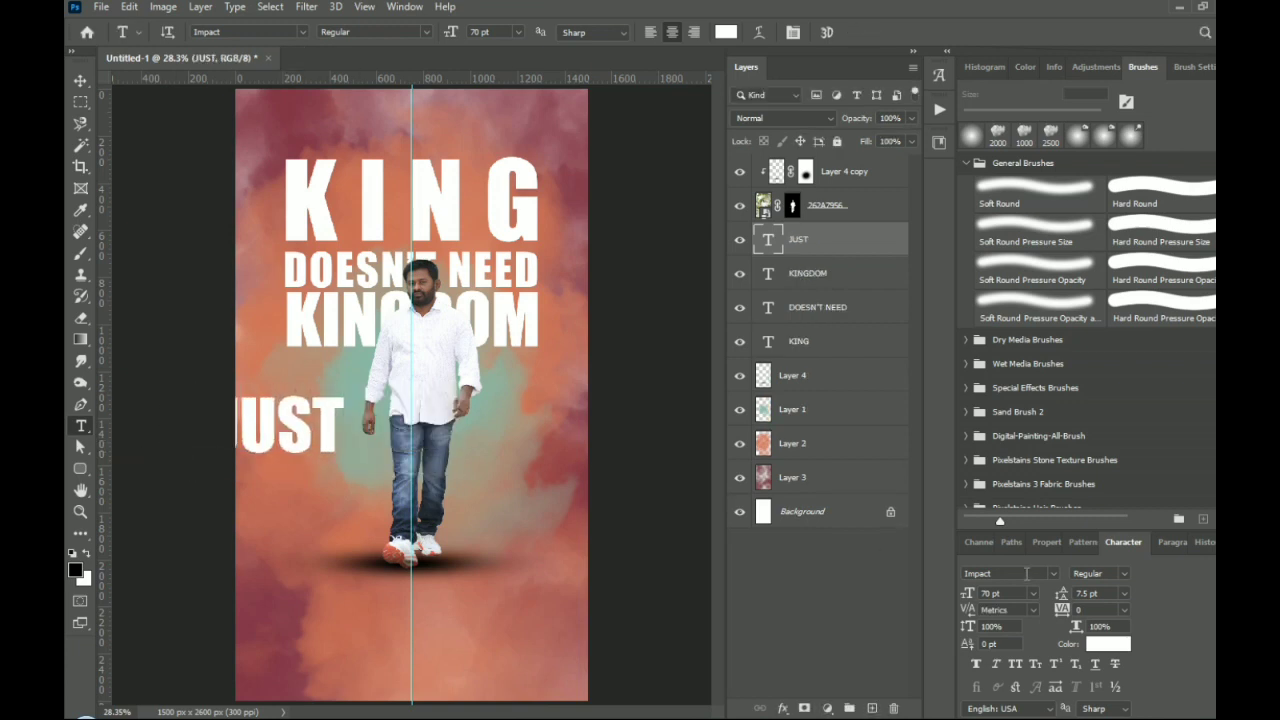
{"action": "key", "text": "Return"}
{"action": "key", "text": "v"}
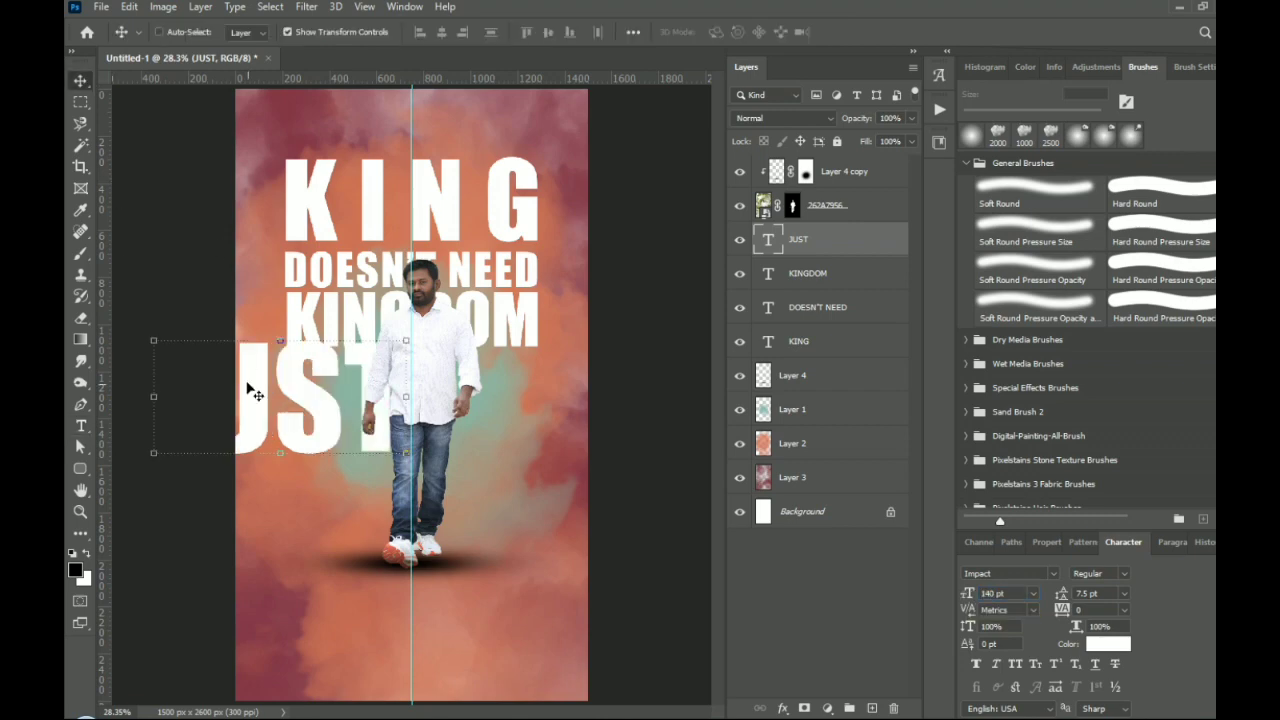
{"action": "left_click_drag", "start_coordinate": [249, 388], "coordinate": [440, 436]}
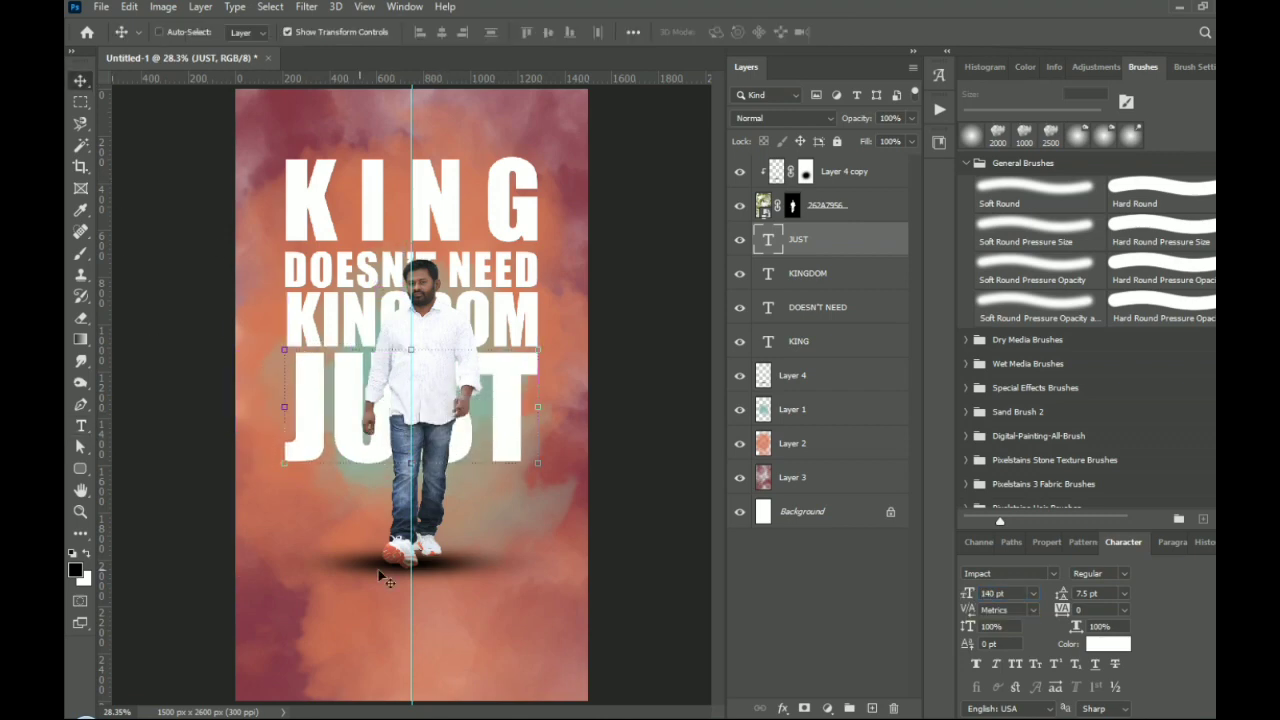
Add a new text layer reading NEED and set it to 46 pt with 1300 tracking
{"action": "left_click", "coordinate": [80, 428]}
{"action": "left_click", "coordinate": [266, 558]}
{"action": "type", "text": "NEED"}
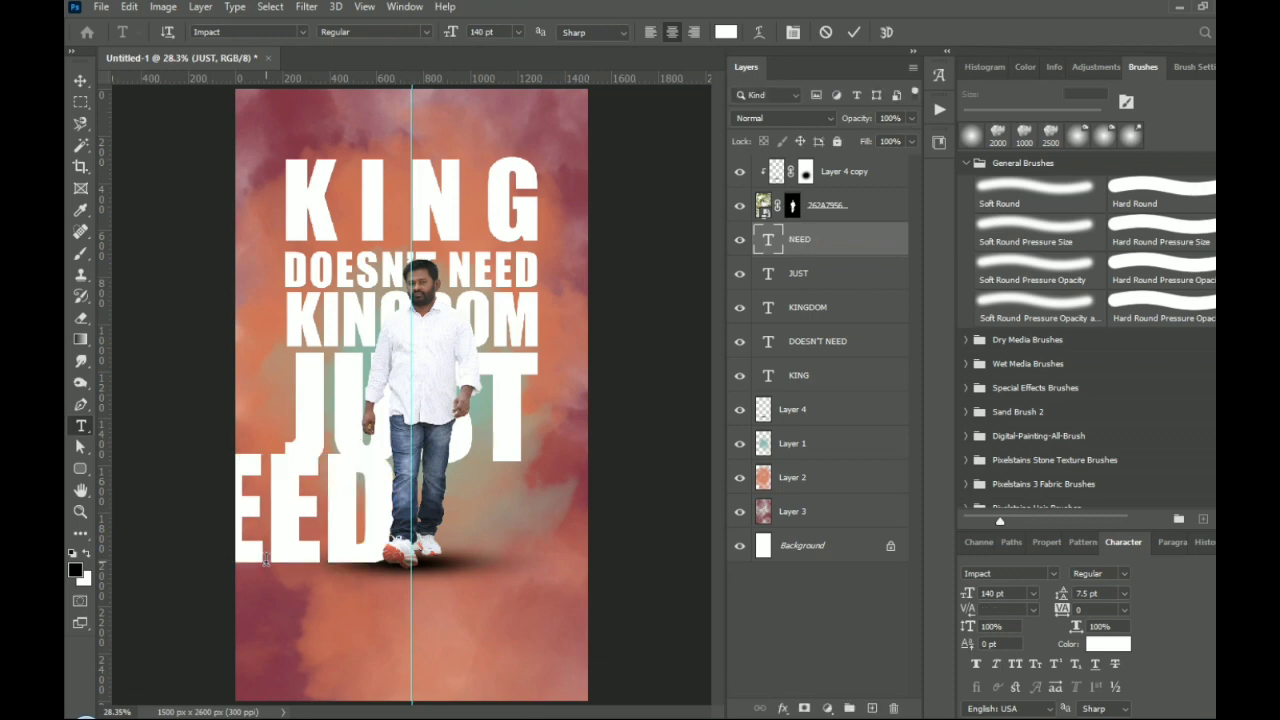
{"action": "key", "text": "ctrl+Return"}
{"action": "type", "text": "46"}
{"action": "key", "text": "Return"}
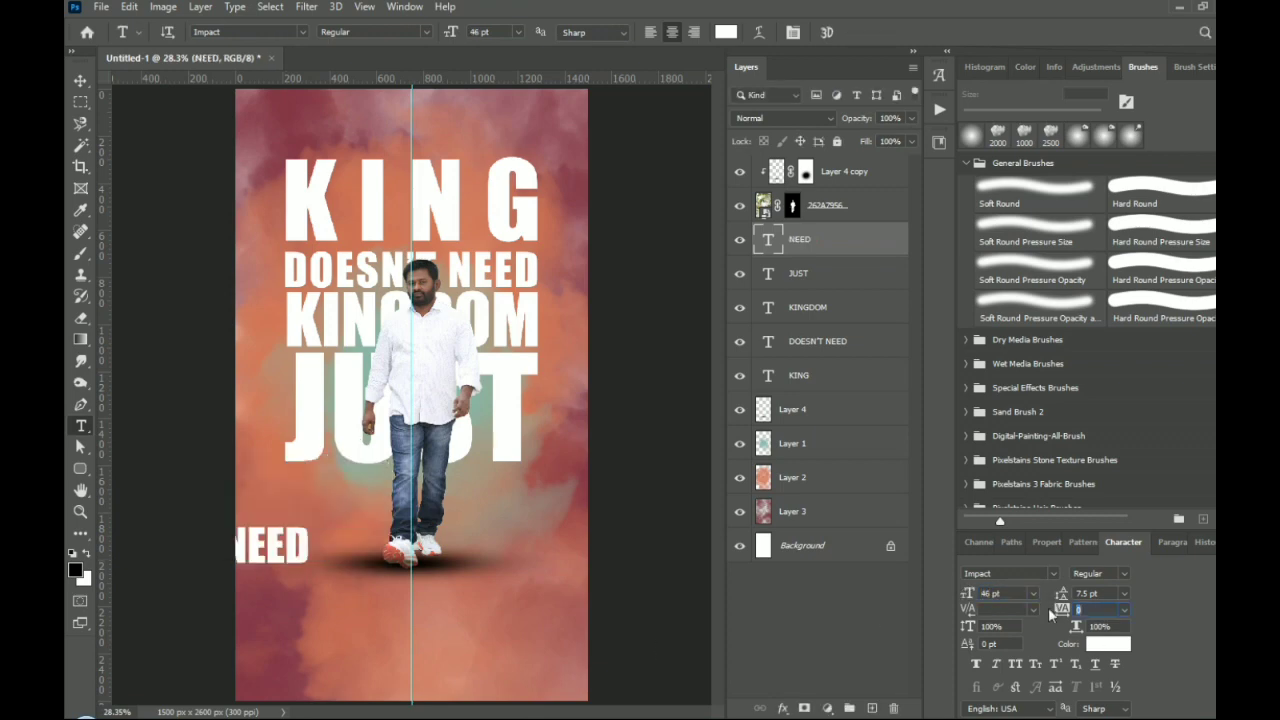
{"action": "type", "text": "1300"}
{"action": "key", "text": "Return"}
Place NEED just beneath JUST, aligned with the lines above, and set its size to 45 pt
{"action": "left_click", "coordinate": [80, 80]}
{"action": "left_click_drag", "start_coordinate": [346, 553], "coordinate": [486, 499]}
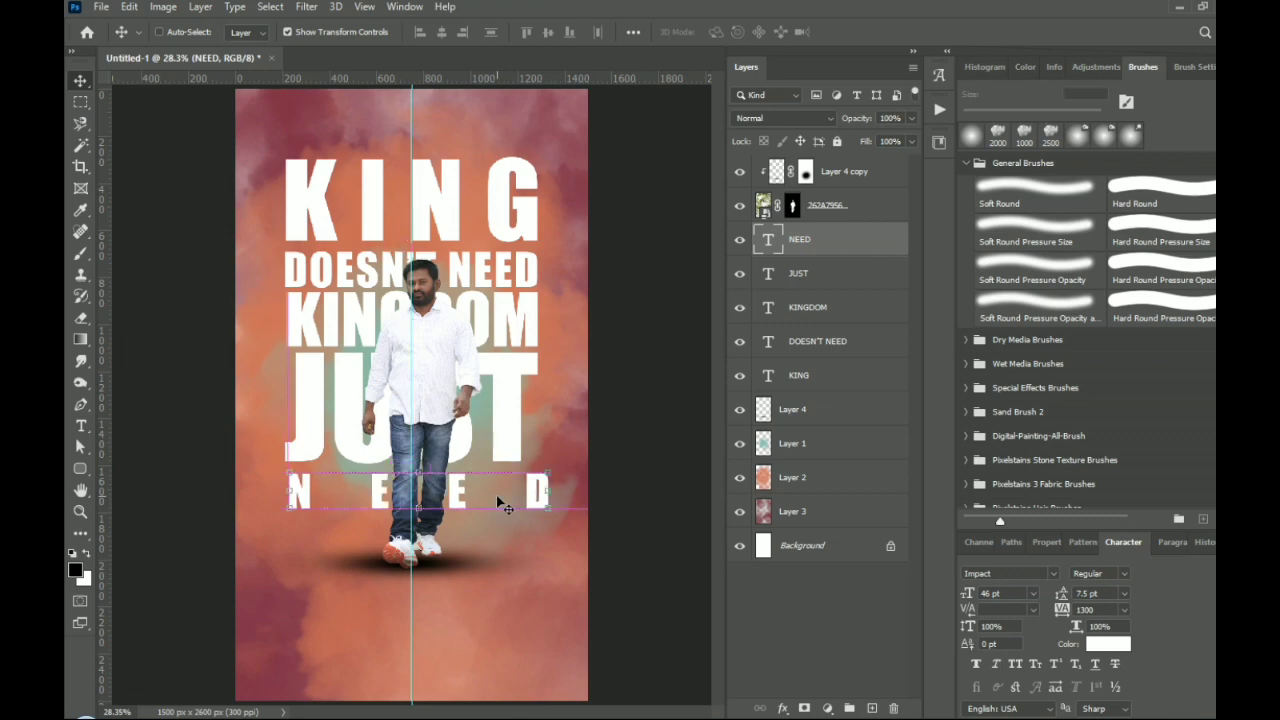
{"action": "type", "text": "45"}
{"action": "key", "text": "Return"}
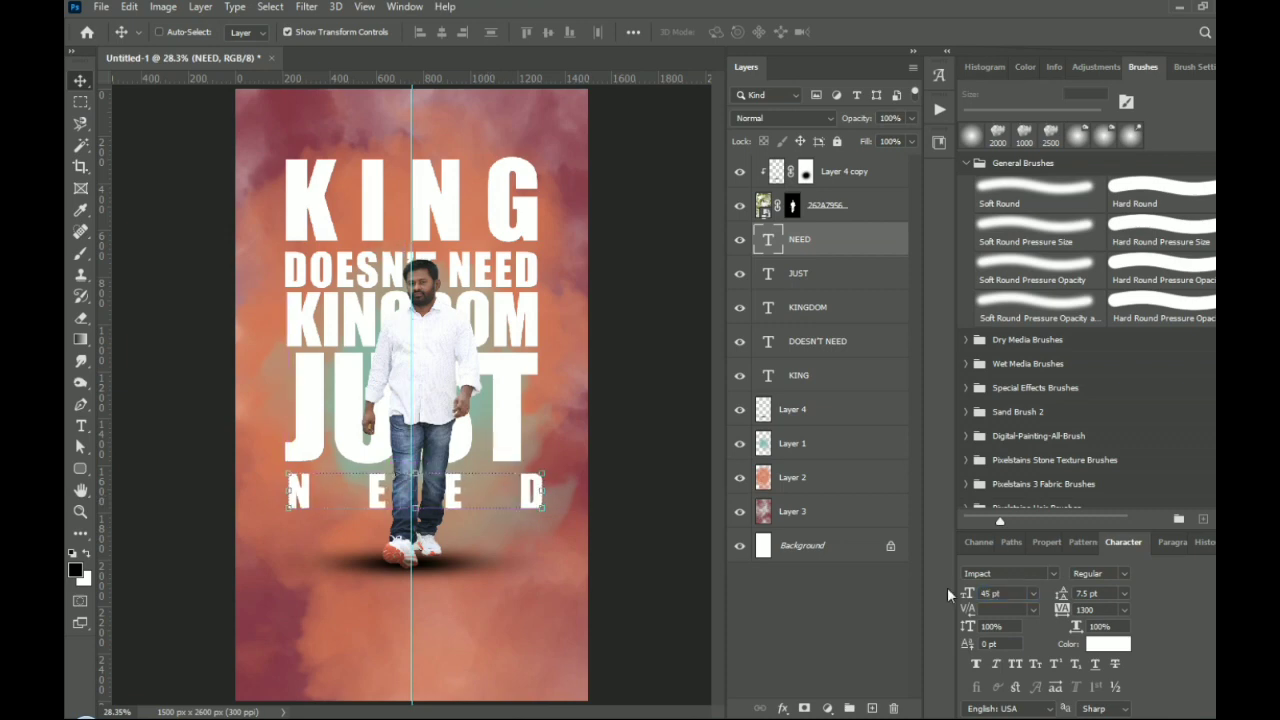
Move all five text layers from KING to NEED up together towards the poster's upper edge, then deselect them
{"action": "left_click", "coordinate": [830, 384]}
{"action": "left_click", "coordinate": [832, 245], "text": "shift"}
{"action": "left_click_drag", "start_coordinate": [500, 398], "coordinate": [512, 354]}
{"action": "left_click", "coordinate": [815, 658]}
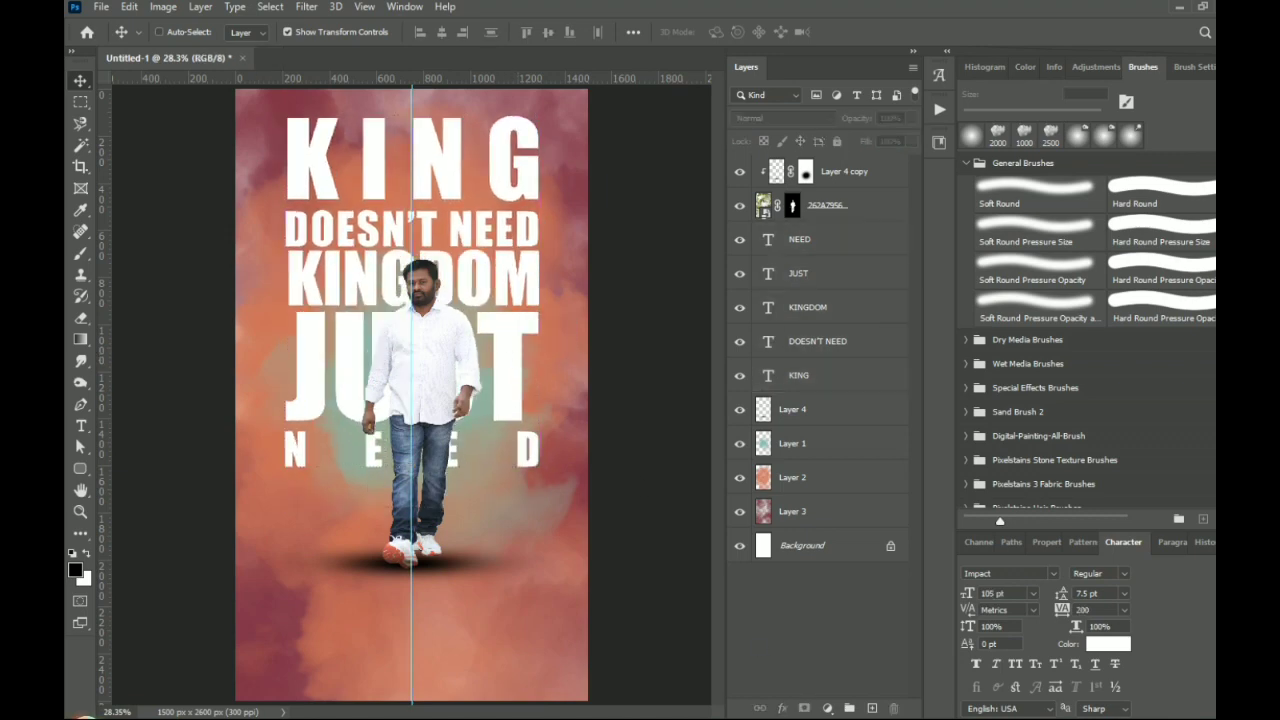
Add a top text layer reading PEOPLE at 105 pt with 0 tracking and place it beneath NEED, across the man's legs
{"action": "key", "text": "t"}
{"action": "left_click", "coordinate": [298, 548]}
{"action": "type", "text": "PEOPLE"}
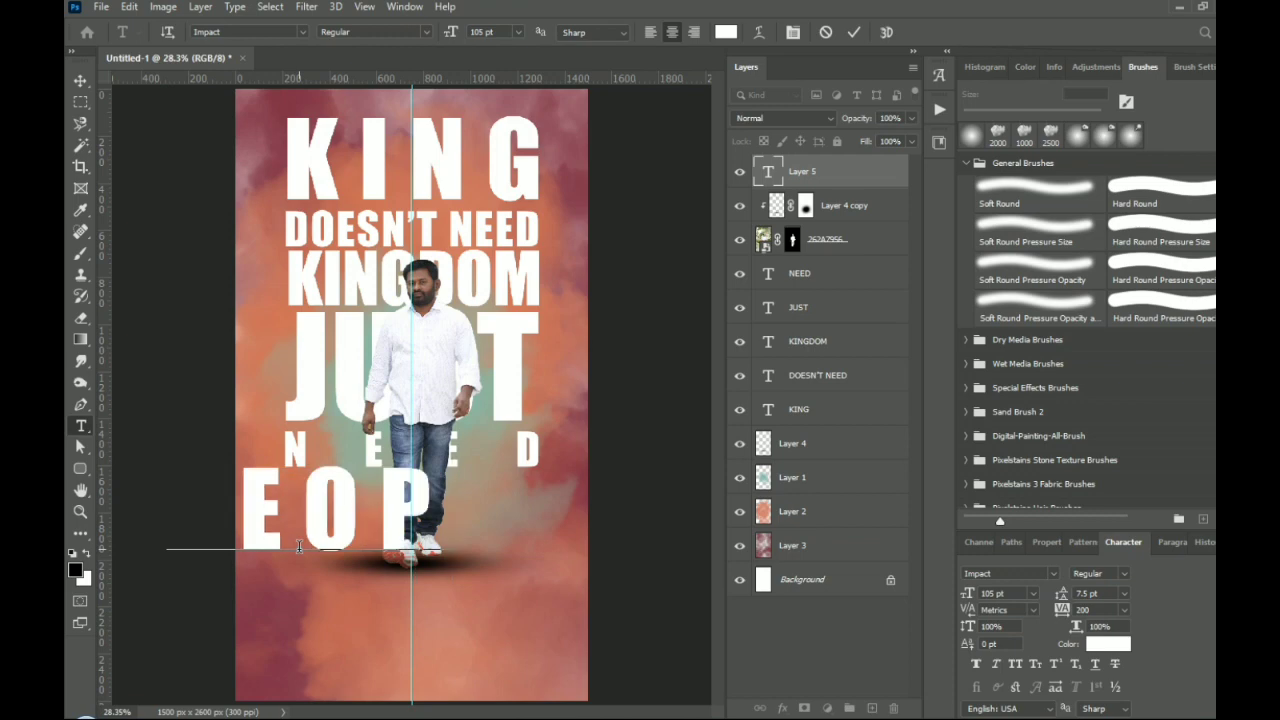
{"action": "key", "text": "ctrl+Return"}
{"action": "key", "text": "v"}
{"action": "left_click_drag", "start_coordinate": [330, 520], "coordinate": [460, 502]}
Mask PEOPLE with a selection loaded from the man's layer mask, and duplicate it with the copy's mask inverted
{"action": "left_click", "coordinate": [793, 240], "text": "alt"}
{"action": "left_click", "coordinate": [793, 240], "text": "alt"}
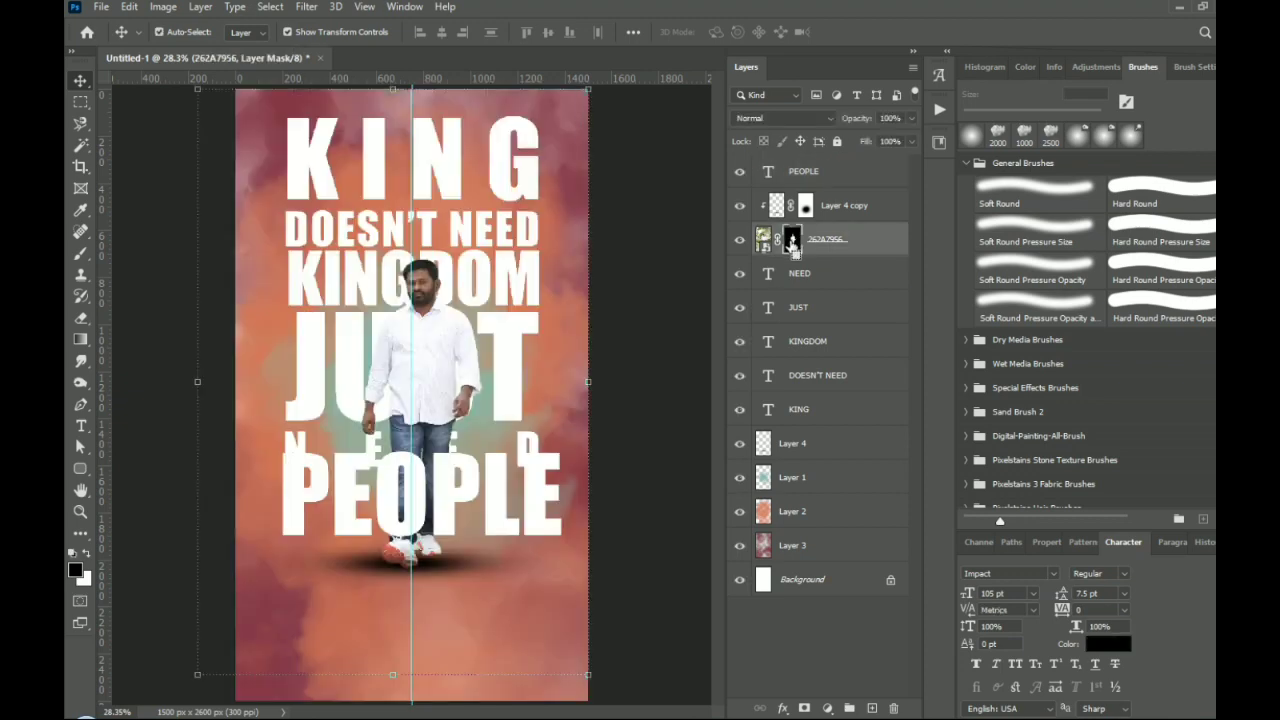
{"action": "left_click", "coordinate": [793, 240], "text": "ctrl"}
{"action": "left_click", "coordinate": [805, 708]}
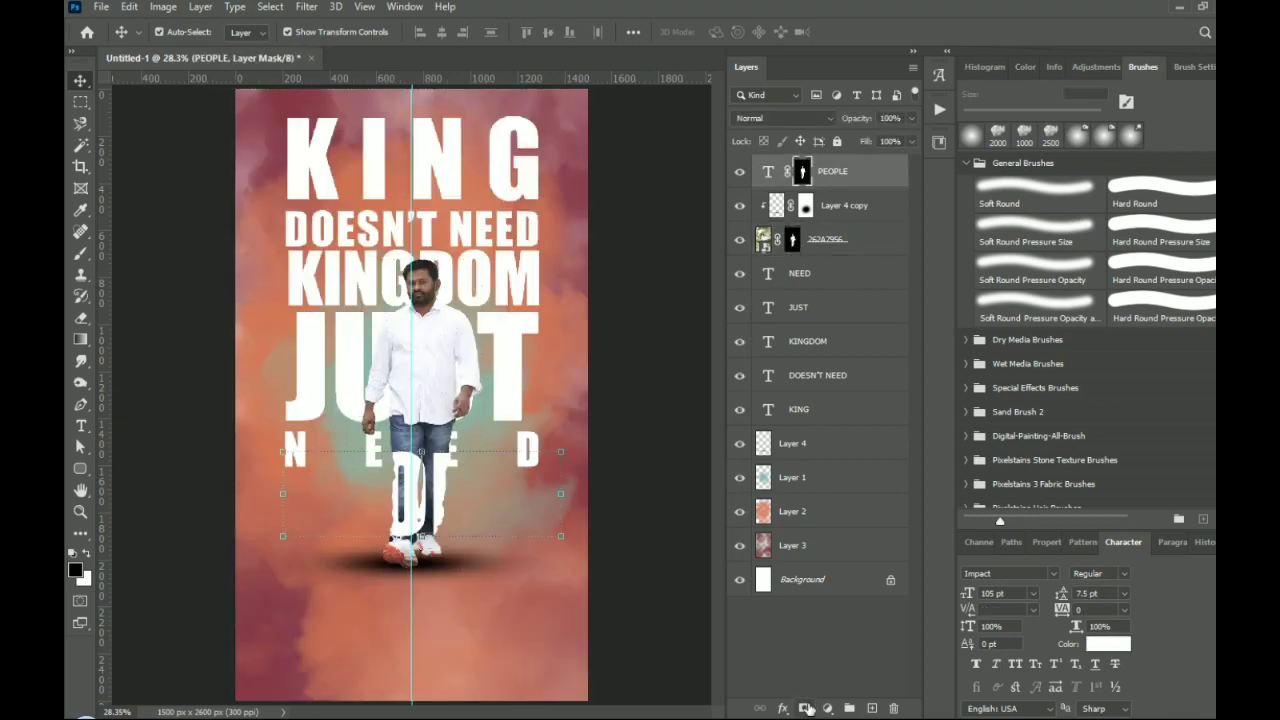
{"action": "key", "text": "ctrl+j"}
{"action": "key", "text": "ctrl+i"}
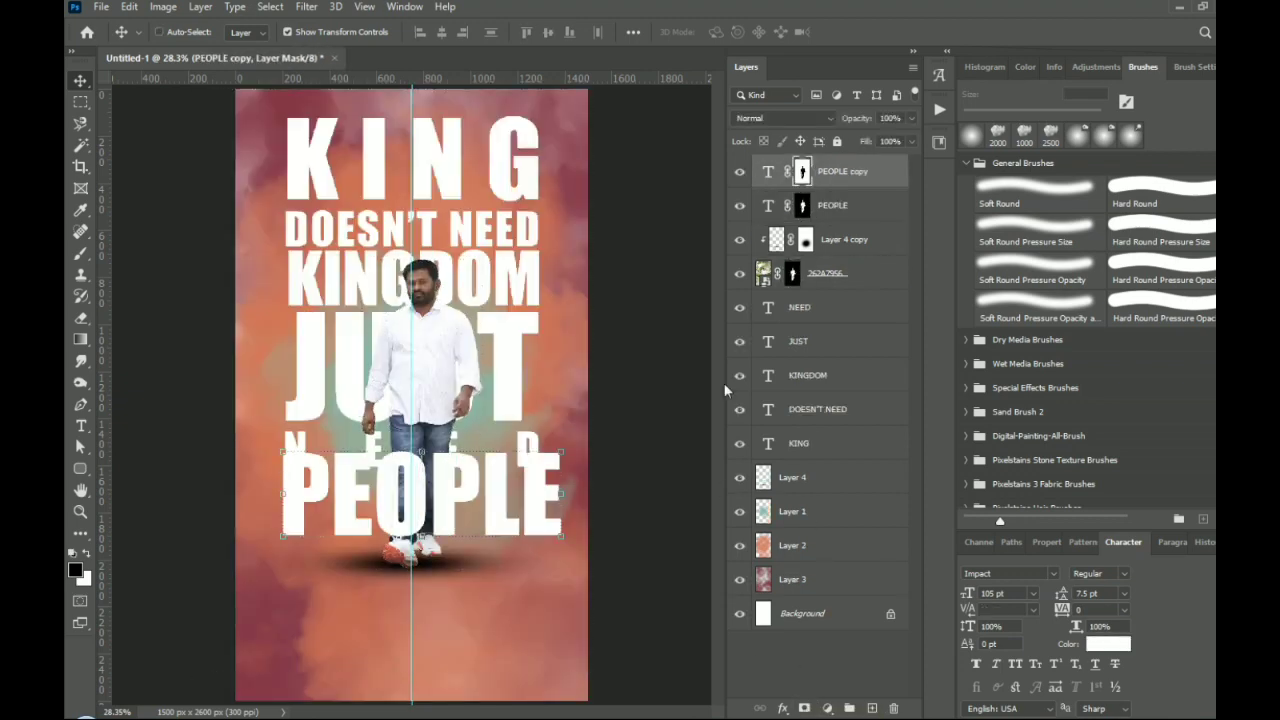
Set the blend mode of the PEOPLE copy to Soft Light
{"action": "left_click", "coordinate": [765, 119]}
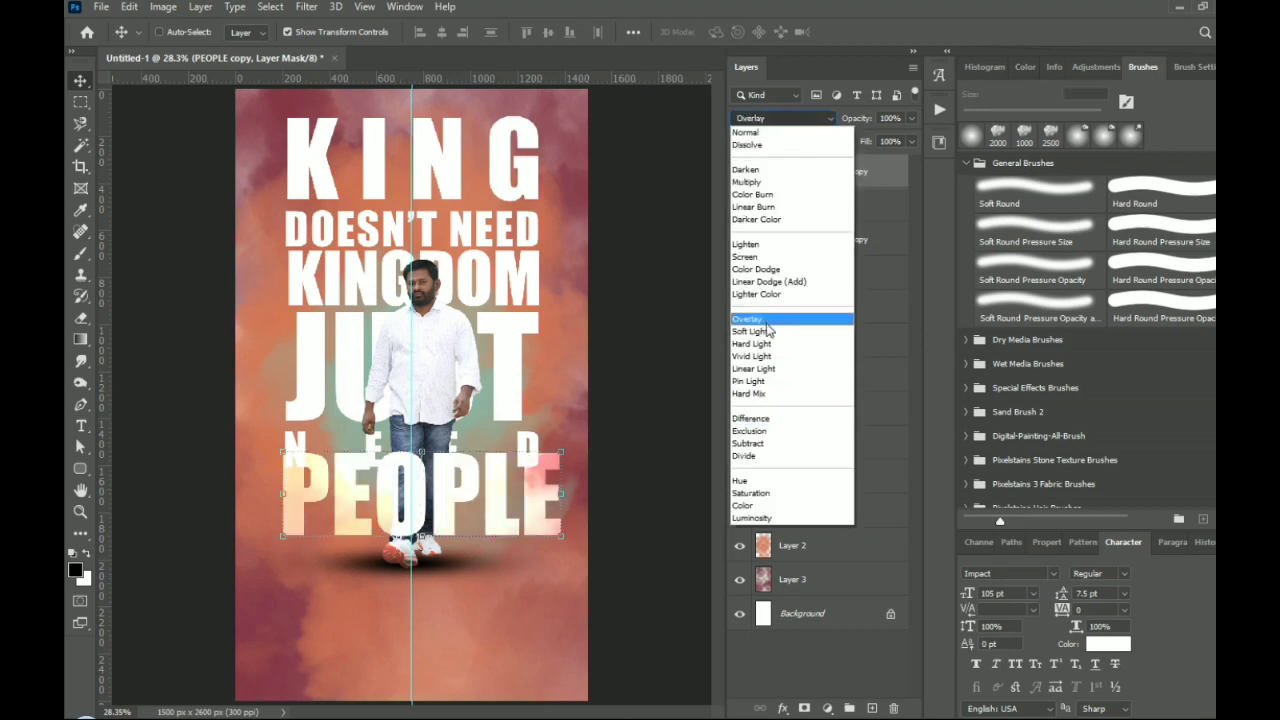
{"action": "left_click", "coordinate": [768, 336]}
{"action": "left_click", "coordinate": [768, 213]}
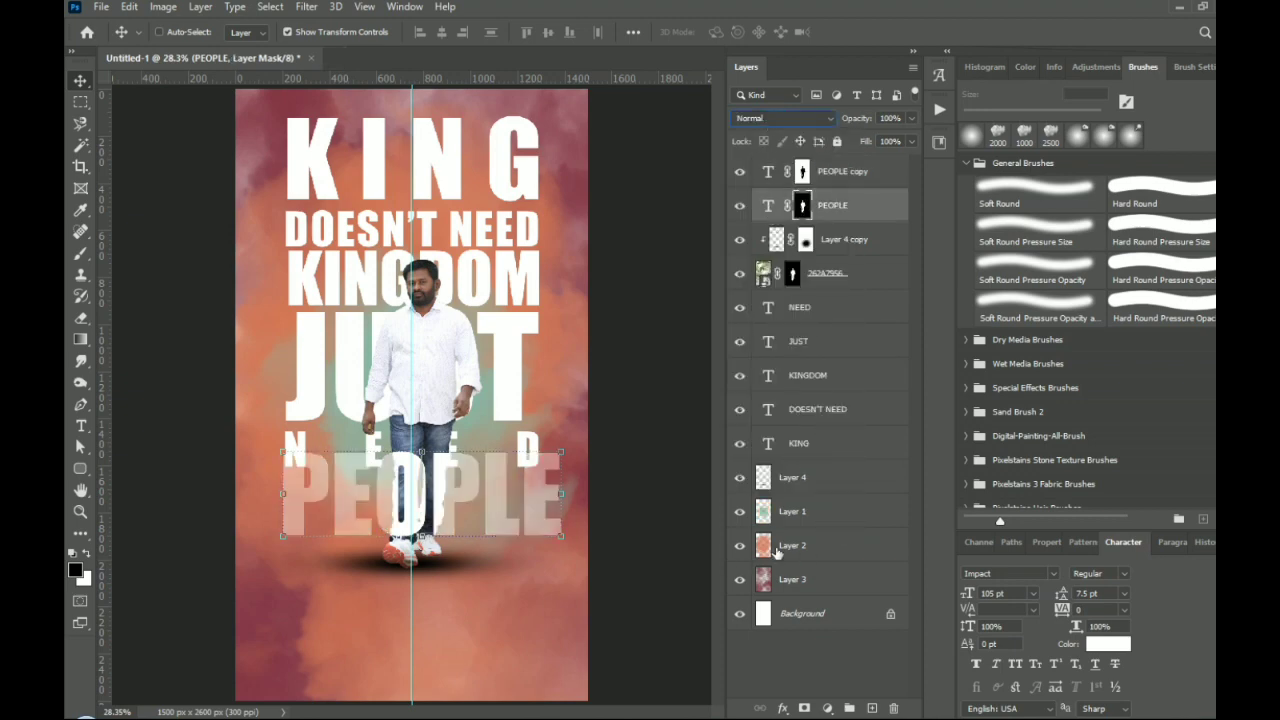
{"action": "left_click", "coordinate": [806, 309]}
{"action": "left_click", "coordinate": [800, 443], "text": "shift"}
{"action": "double_click", "coordinate": [858, 443]}
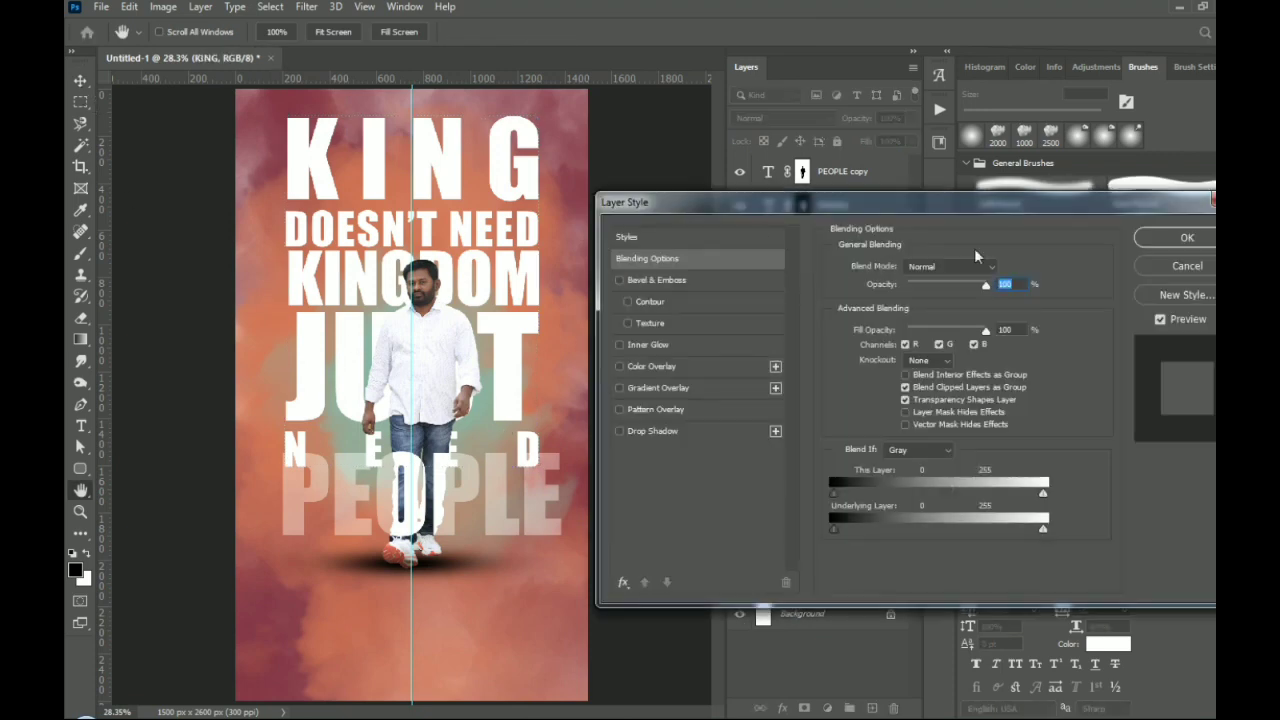
{"action": "left_click", "coordinate": [1184, 266]}
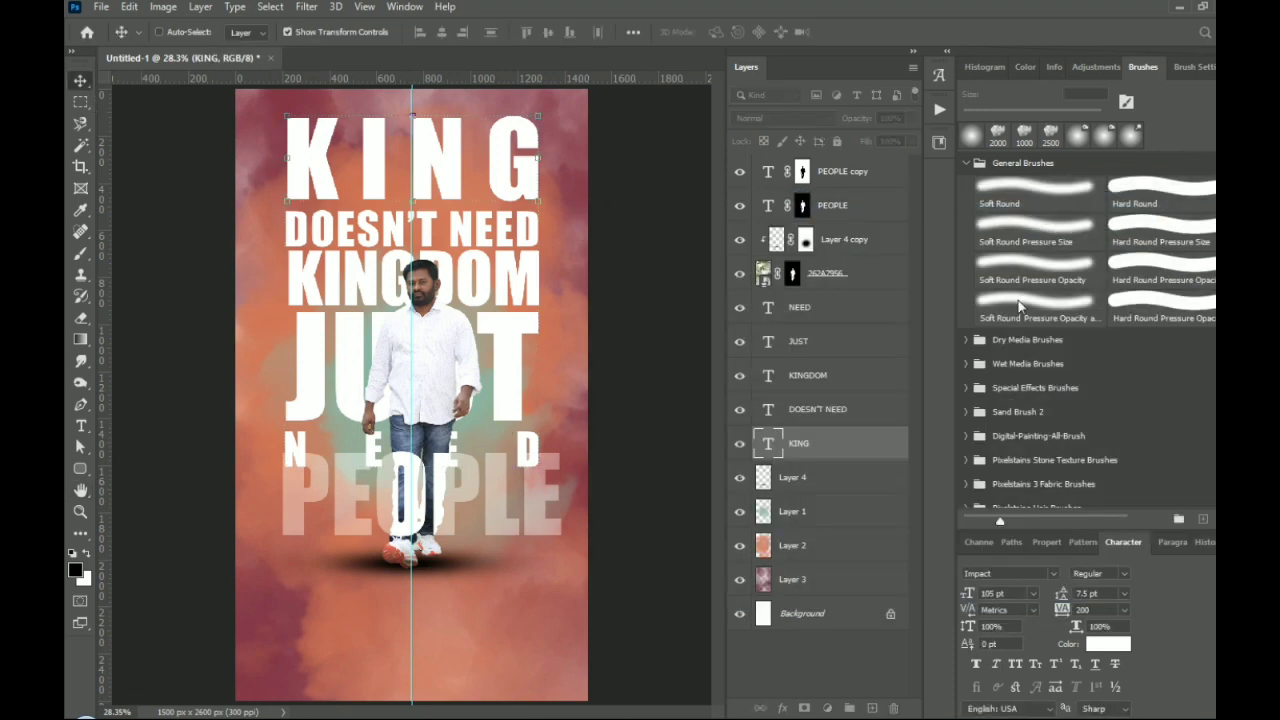
Move the five text layers from KING to NEED slightly further up, away from PEOPLE
{"action": "left_click", "coordinate": [822, 314], "text": "shift"}
{"action": "left_click_drag", "start_coordinate": [498, 356], "coordinate": [508, 333]}
{"action": "key", "text": "ctrl+minus"}
Select every layer from Layer 4 up to the PEOPLE copy and shift them slightly down together
{"action": "left_click", "coordinate": [814, 480]}
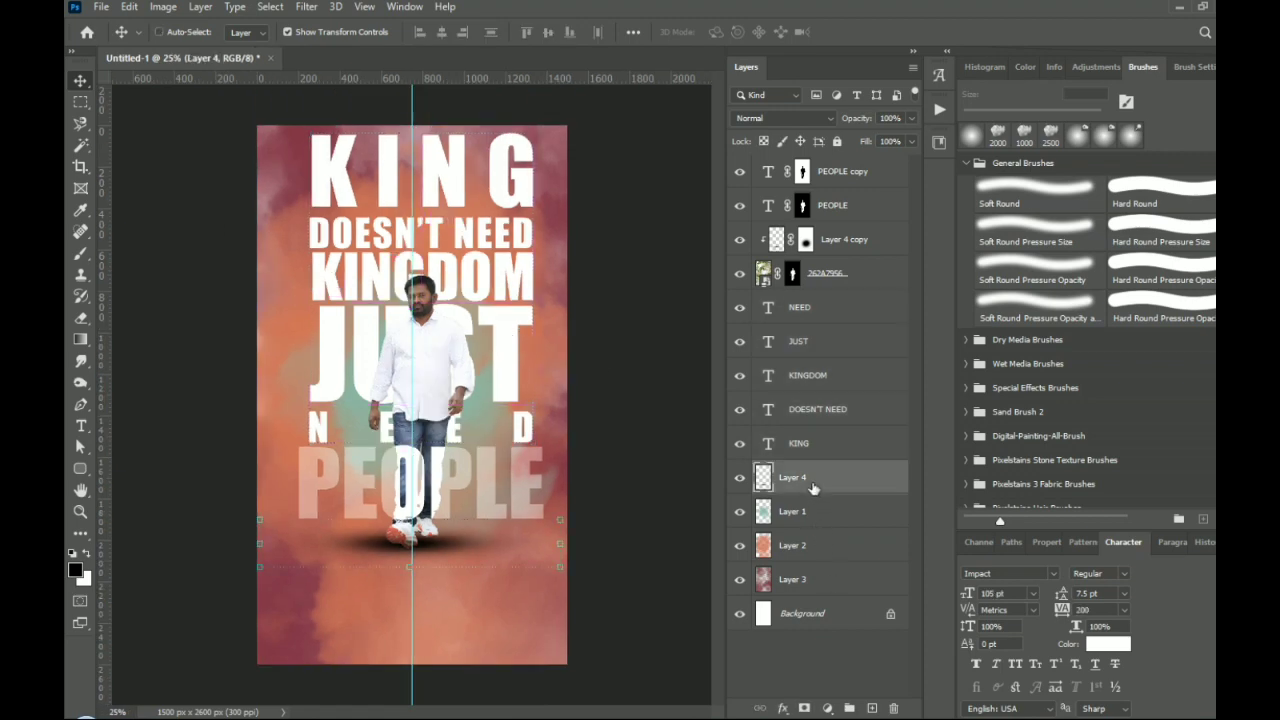
{"action": "left_click", "coordinate": [850, 180], "text": "shift"}
{"action": "left_click_drag", "start_coordinate": [459, 379], "coordinate": [451, 399]}
{"action": "key", "text": "ctrl+0"}
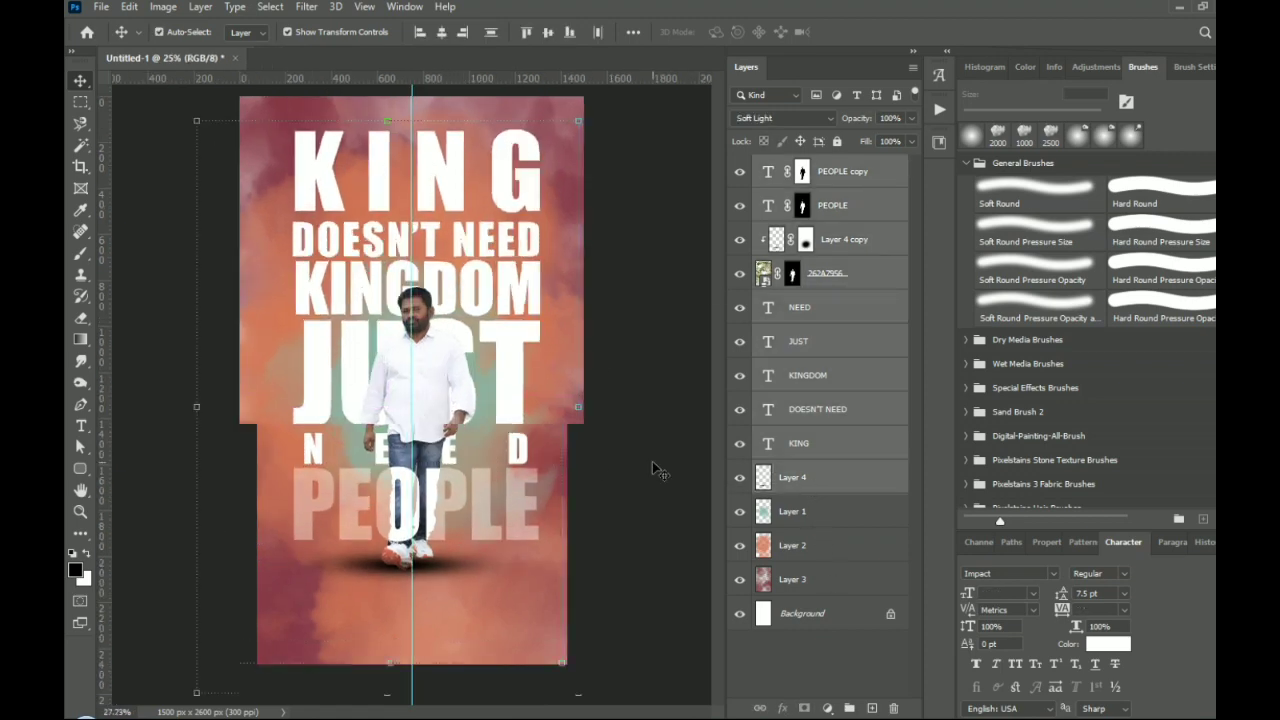
Set the blend mode of the five text layers from KING to NEED to Soft Light
{"action": "left_click", "coordinate": [820, 527]}
{"action": "left_click", "coordinate": [809, 446]}
{"action": "left_click", "coordinate": [815, 310], "text": "shift"}
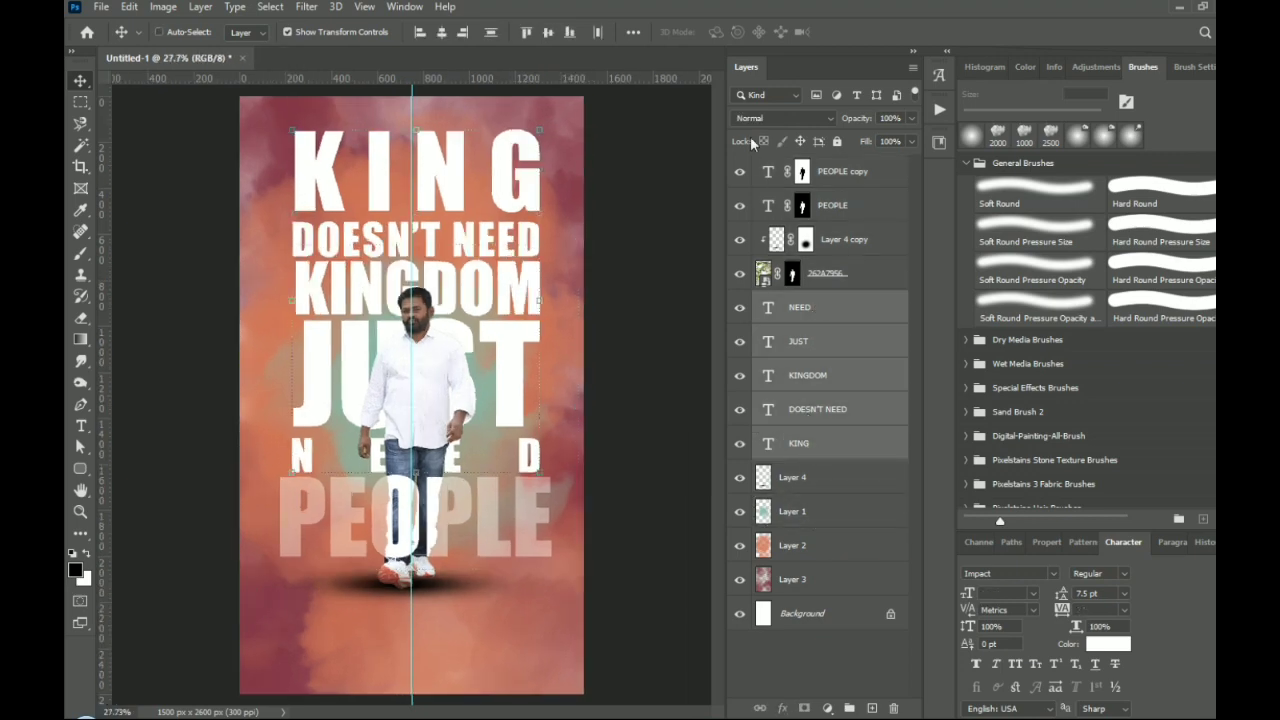
{"action": "left_click", "coordinate": [770, 118]}
{"action": "left_click", "coordinate": [843, 313]}
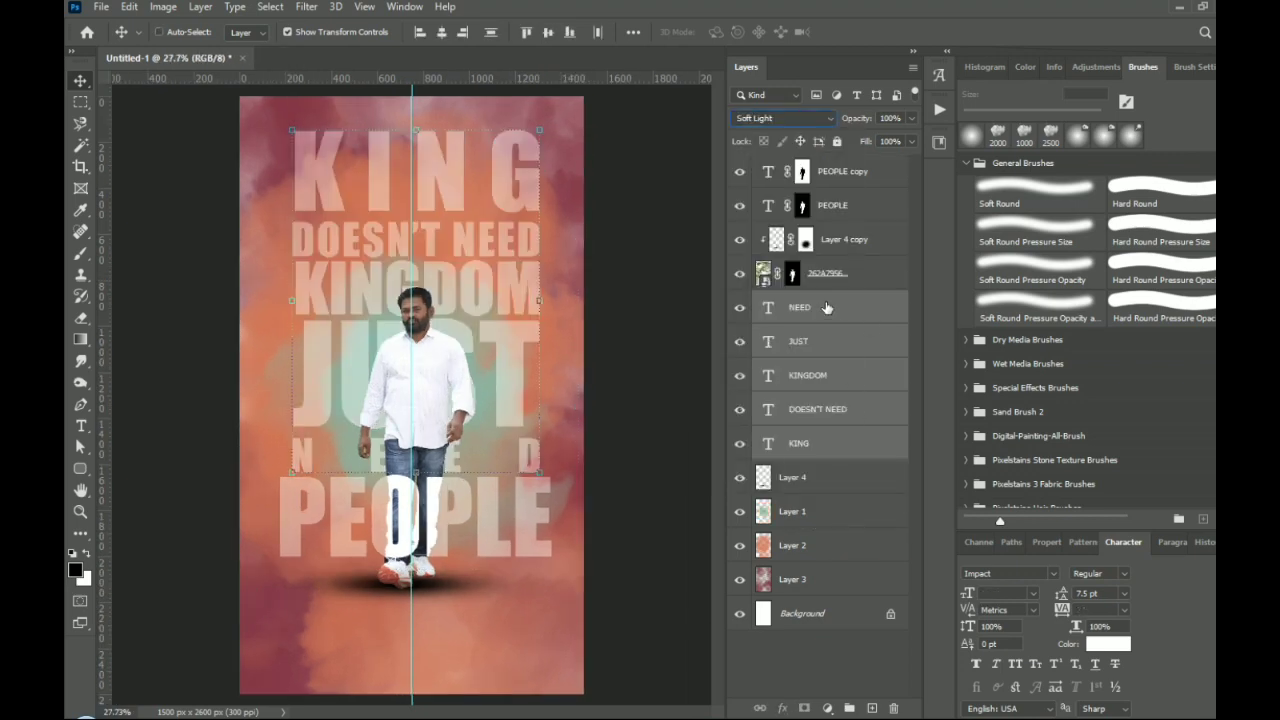
Add a Levels adjustment above Layer 4 copy with midtones at 1.28 and clip it to the man's photo
{"action": "left_click", "coordinate": [842, 175]}
{"action": "left_click", "coordinate": [776, 246]}
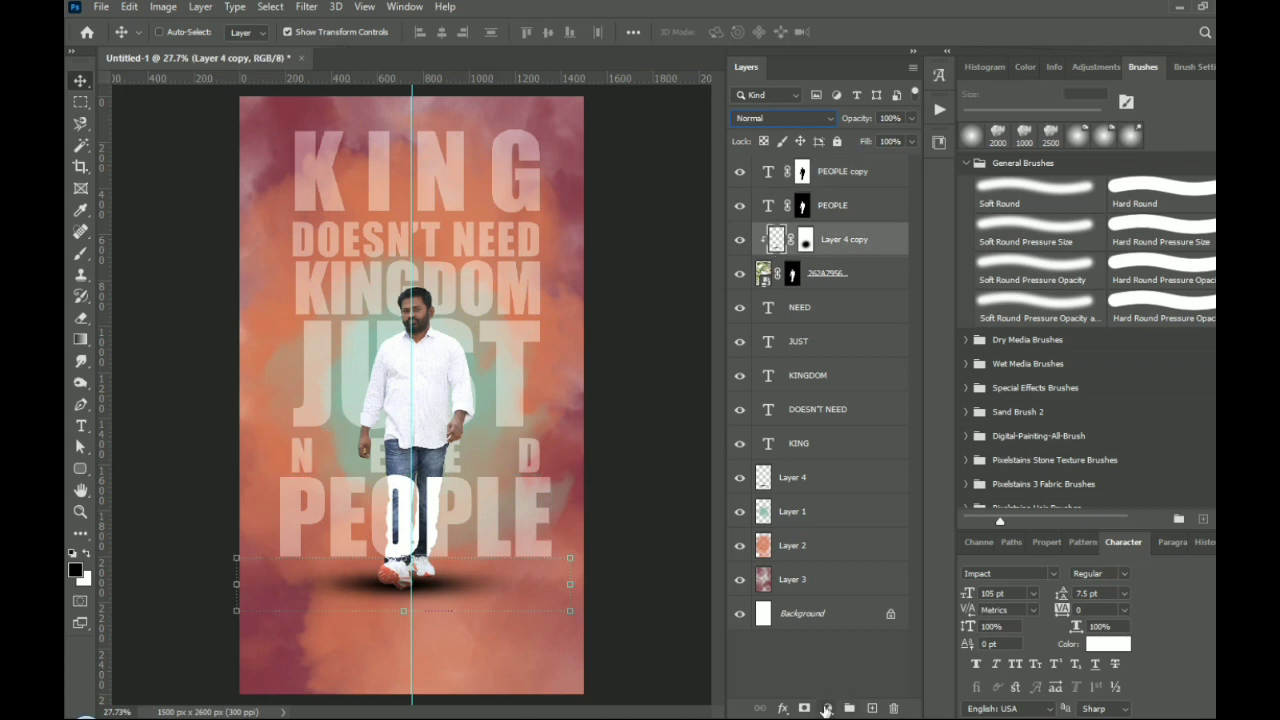
{"action": "left_click", "coordinate": [827, 708]}
{"action": "left_click", "coordinate": [868, 480]}
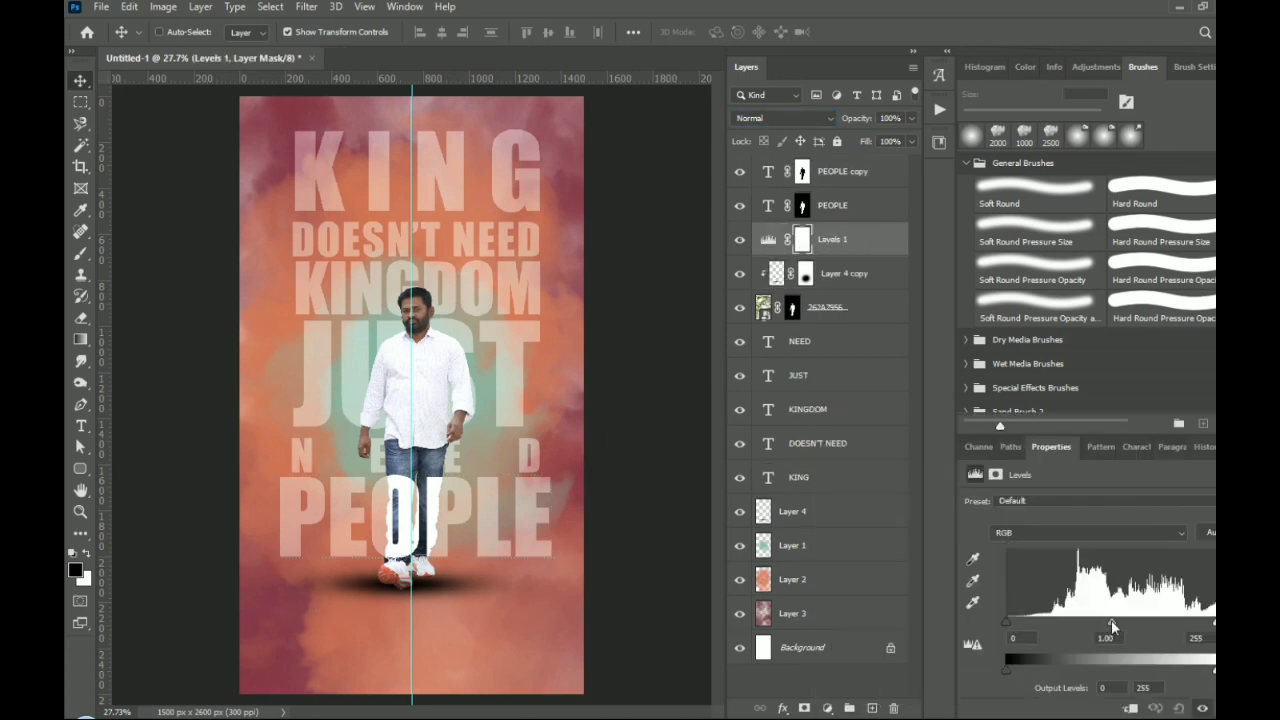
{"action": "left_click_drag", "start_coordinate": [1111, 620], "coordinate": [1106, 620]}
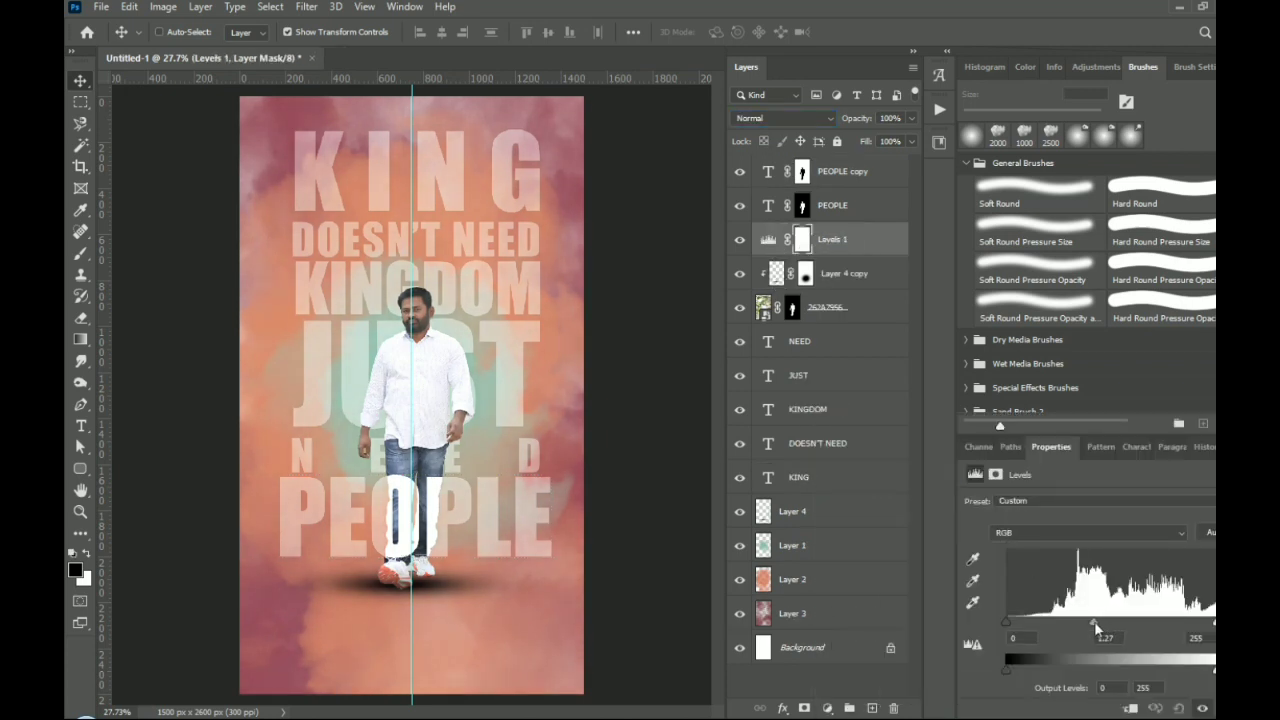
{"action": "left_click", "coordinate": [777, 253], "text": "alt"}
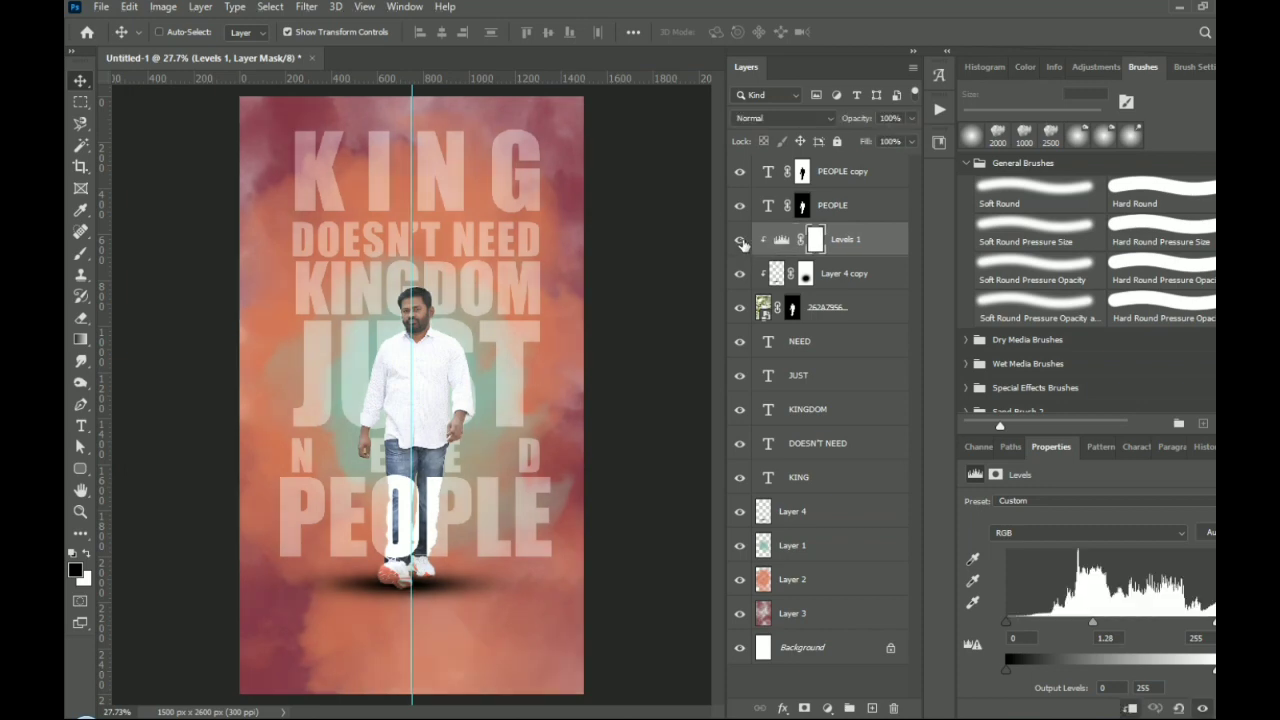
Add a Color Lookup adjustment above all layers with the LateSunset.3DL look and set its blend mode to Darken
{"action": "left_click", "coordinate": [828, 708]}
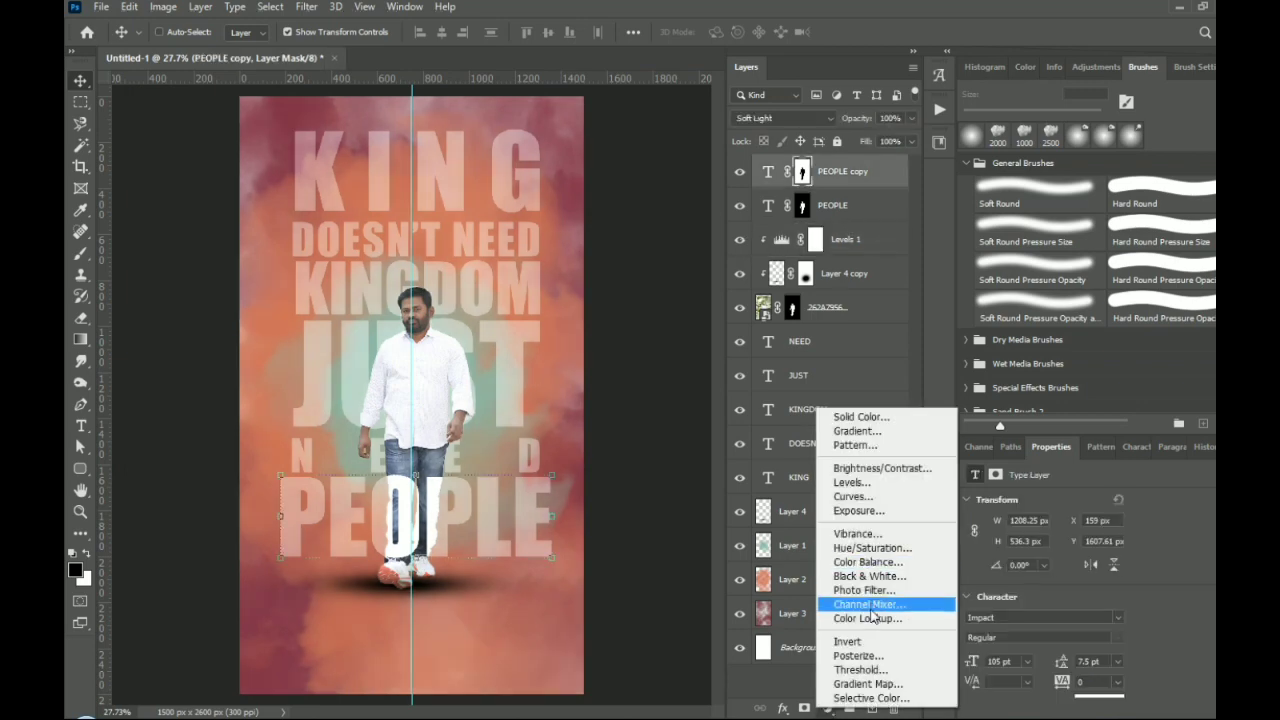
{"action": "left_click", "coordinate": [850, 606]}
{"action": "left_click", "coordinate": [1100, 503]}
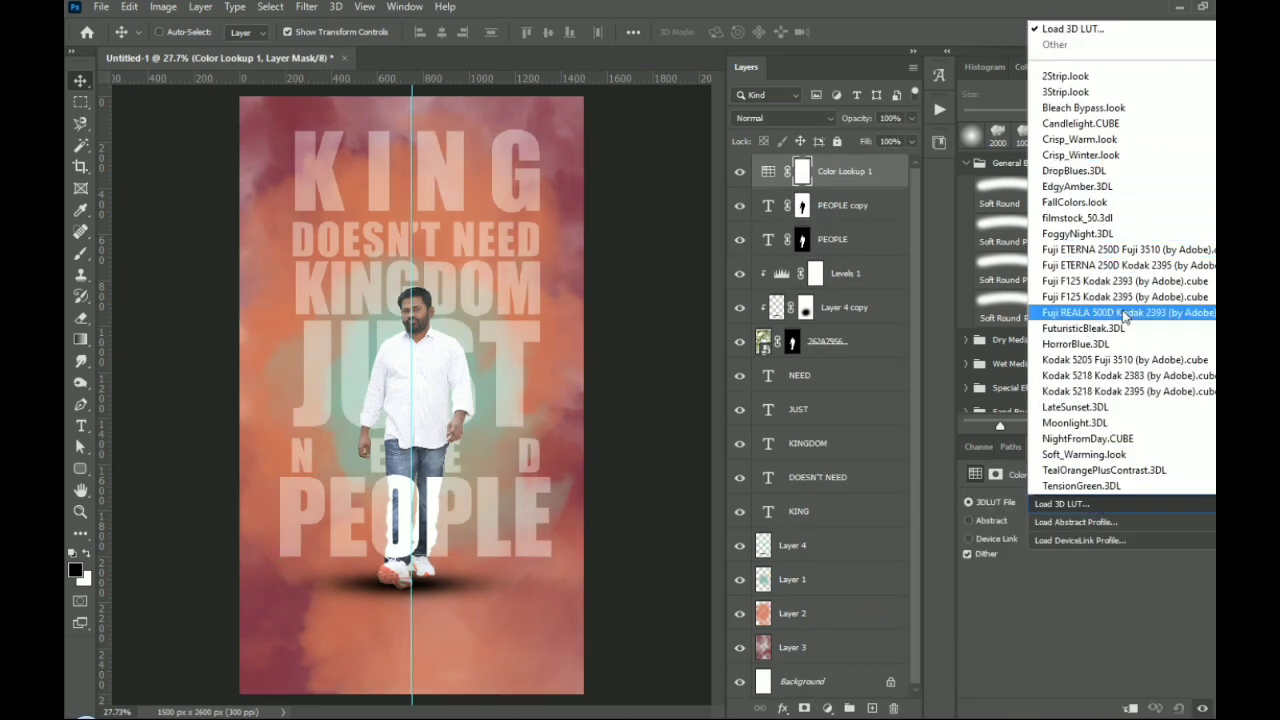
{"action": "left_click", "coordinate": [1119, 484]}
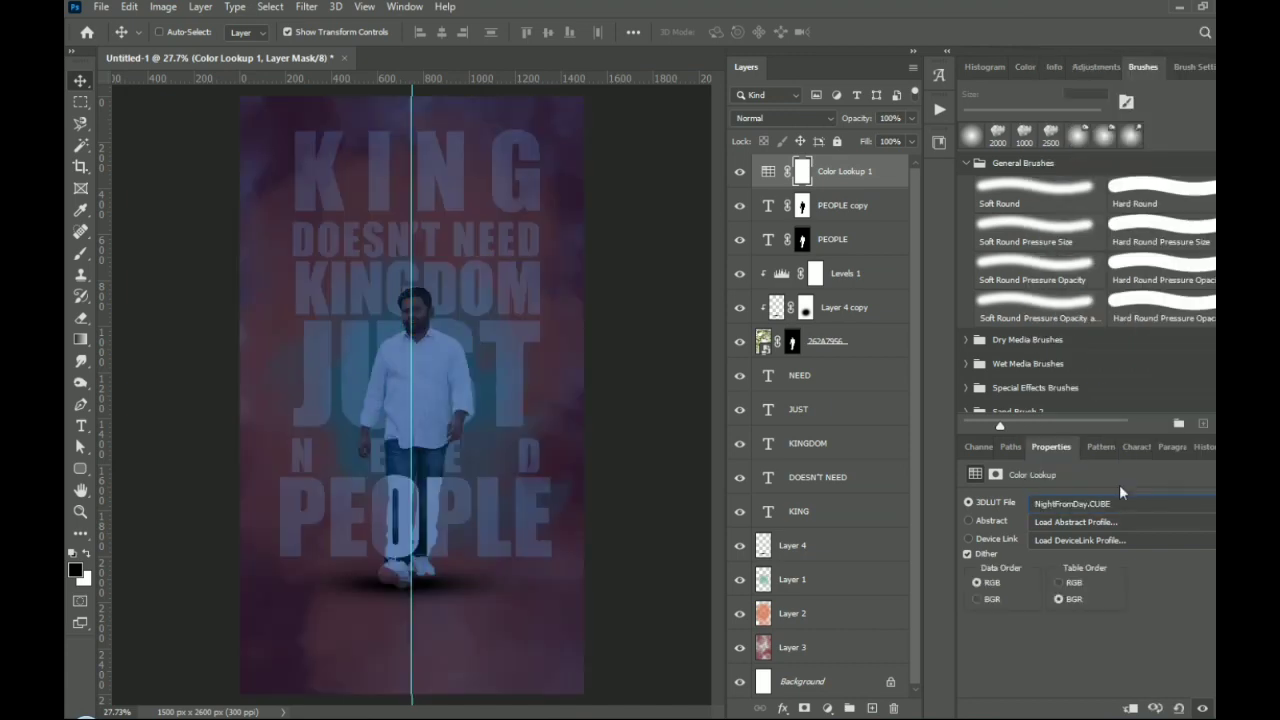
{"action": "key", "text": "Up"}
{"action": "key", "text": "Up"}
{"action": "left_click", "coordinate": [783, 118]}
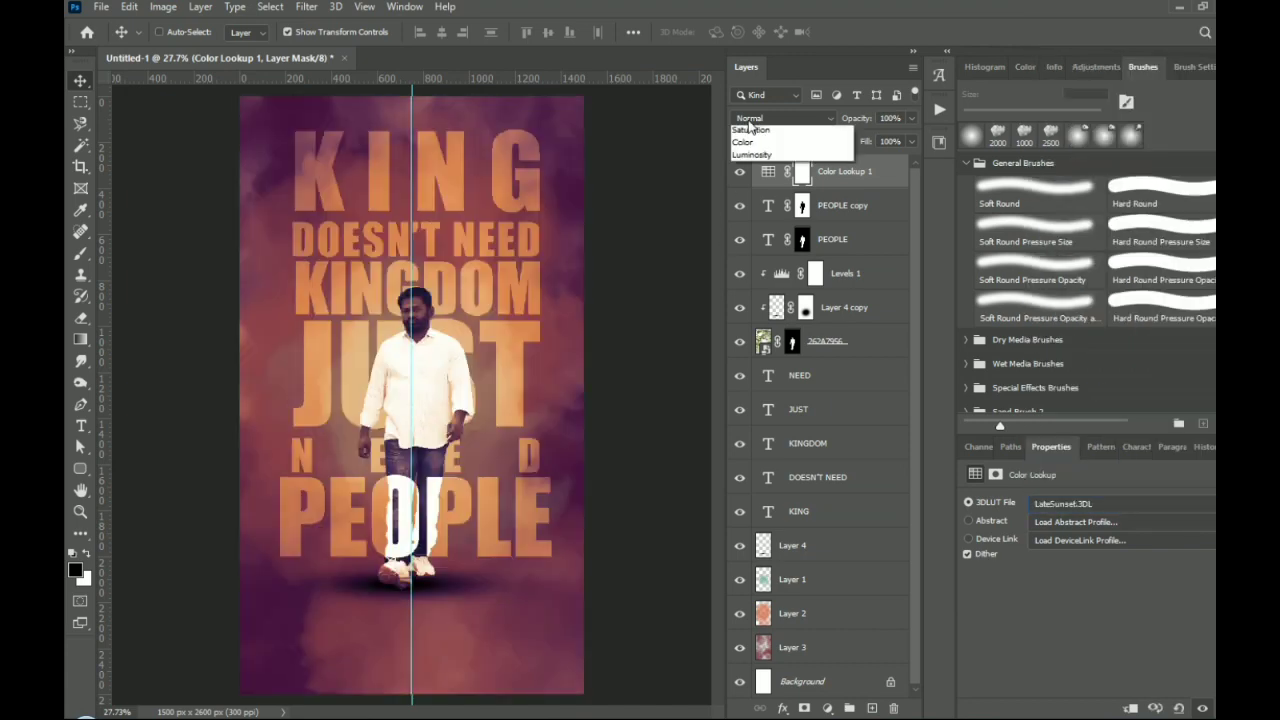
{"action": "left_click", "coordinate": [777, 171]}
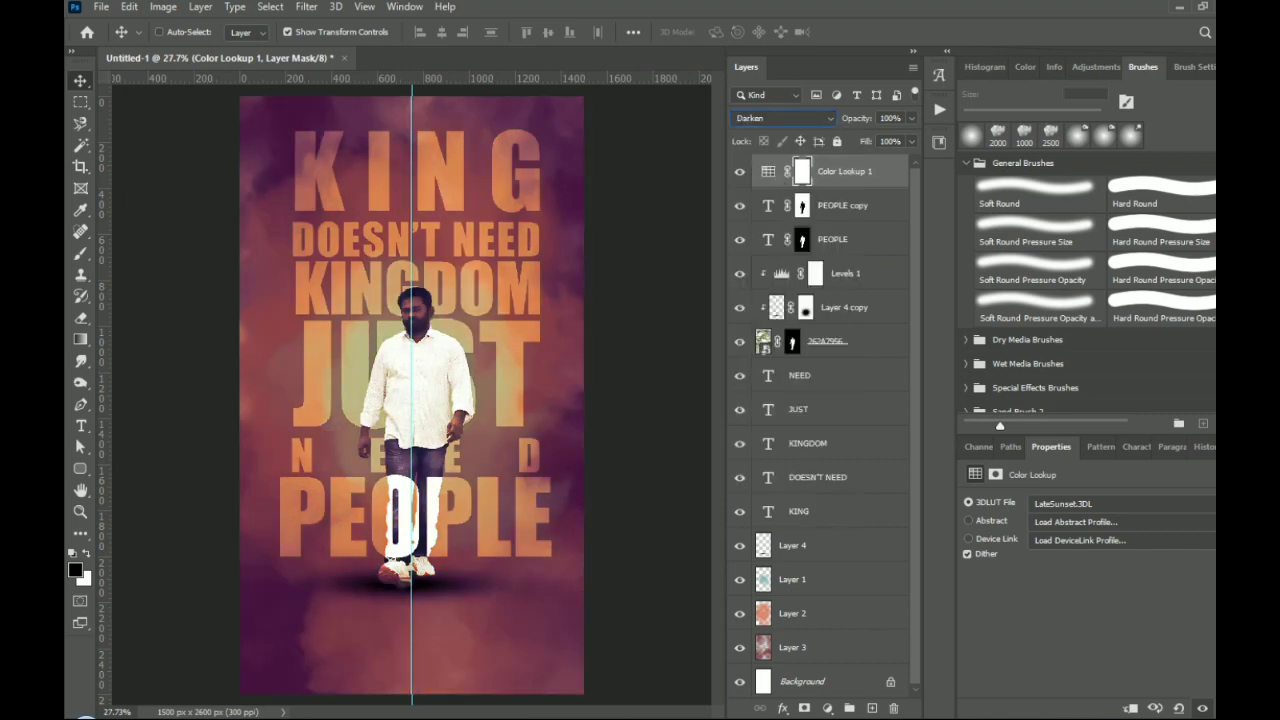
Replace the Color Lookup mask with a copy of the PEOPLE copy's mask and set its density to 84%
{"action": "left_click_drag", "start_coordinate": [801, 207], "coordinate": [802, 172]}
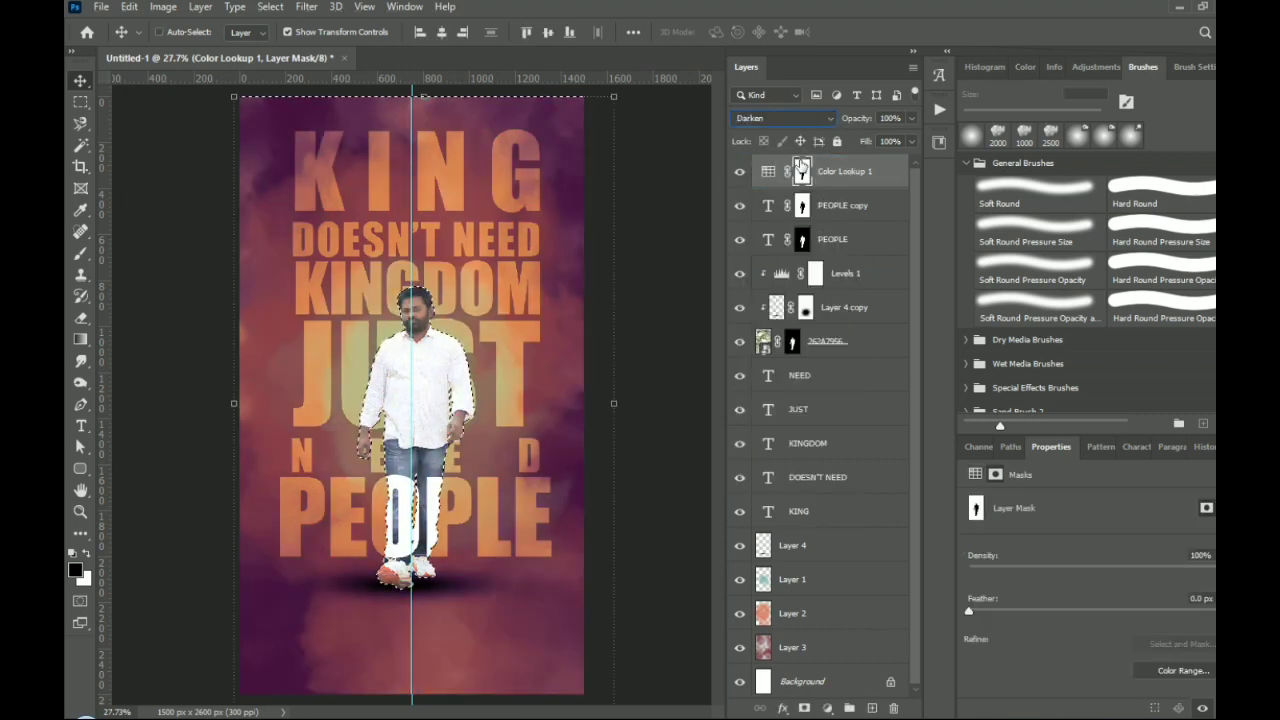
{"action": "left_click_drag", "start_coordinate": [1211, 568], "coordinate": [1172, 574]}
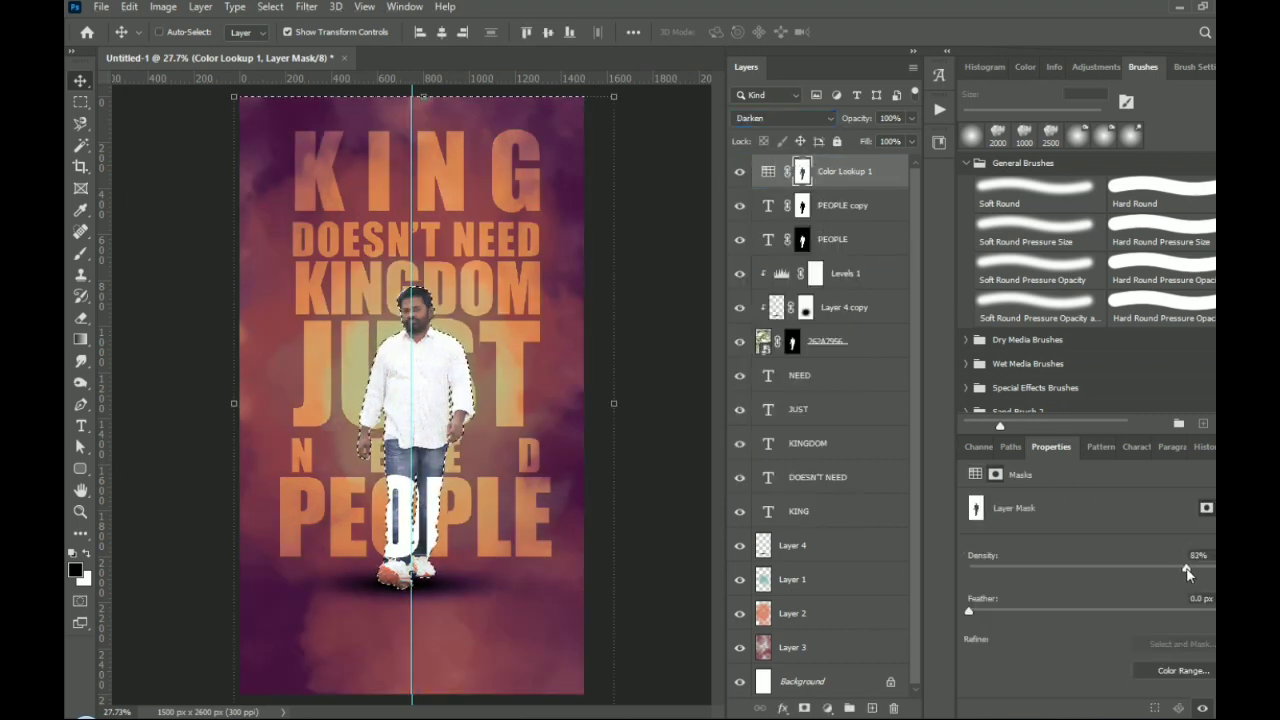
{"action": "left_click", "coordinate": [740, 174]}
{"action": "left_click", "coordinate": [740, 174]}
{"action": "key", "text": "ctrl+plus"}
{"action": "key", "text": "ctrl+plus"}
{"action": "key", "text": "ctrl+plus"}
{"action": "key", "text": "ctrl+0"}
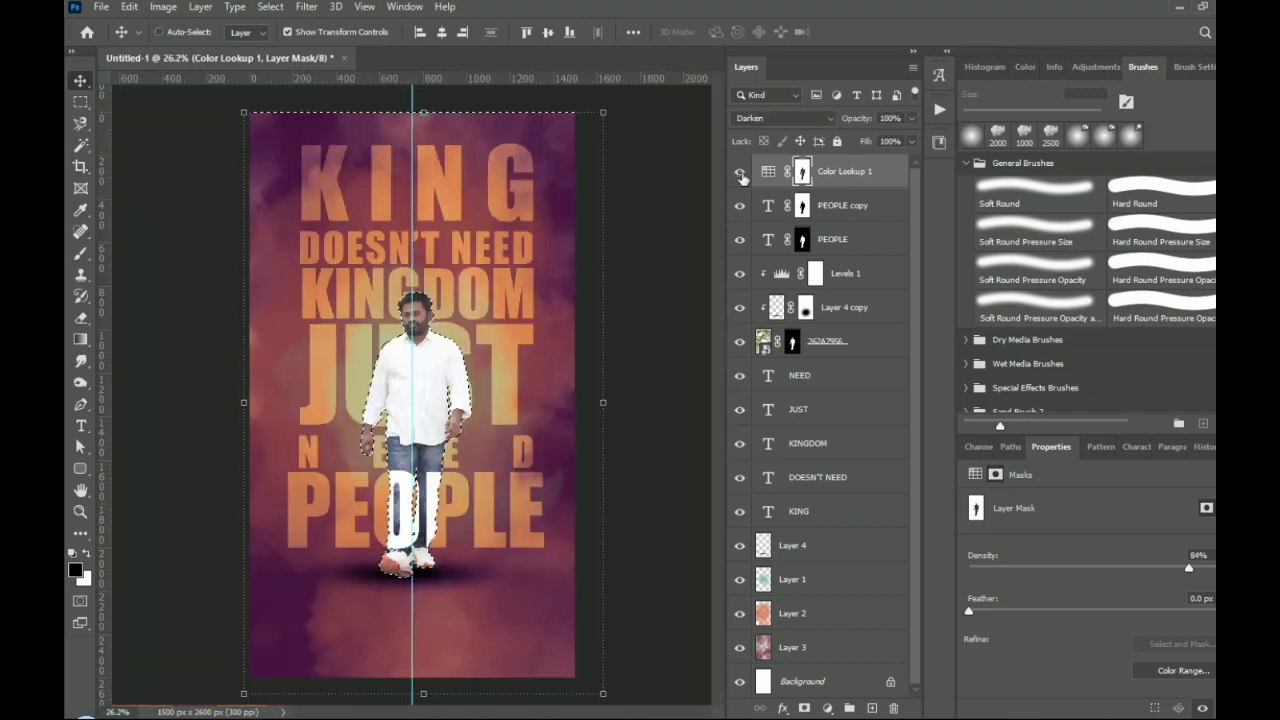
Add a new empty layer directly above the man's photo, clipped to it
{"action": "left_click", "coordinate": [762, 341]}
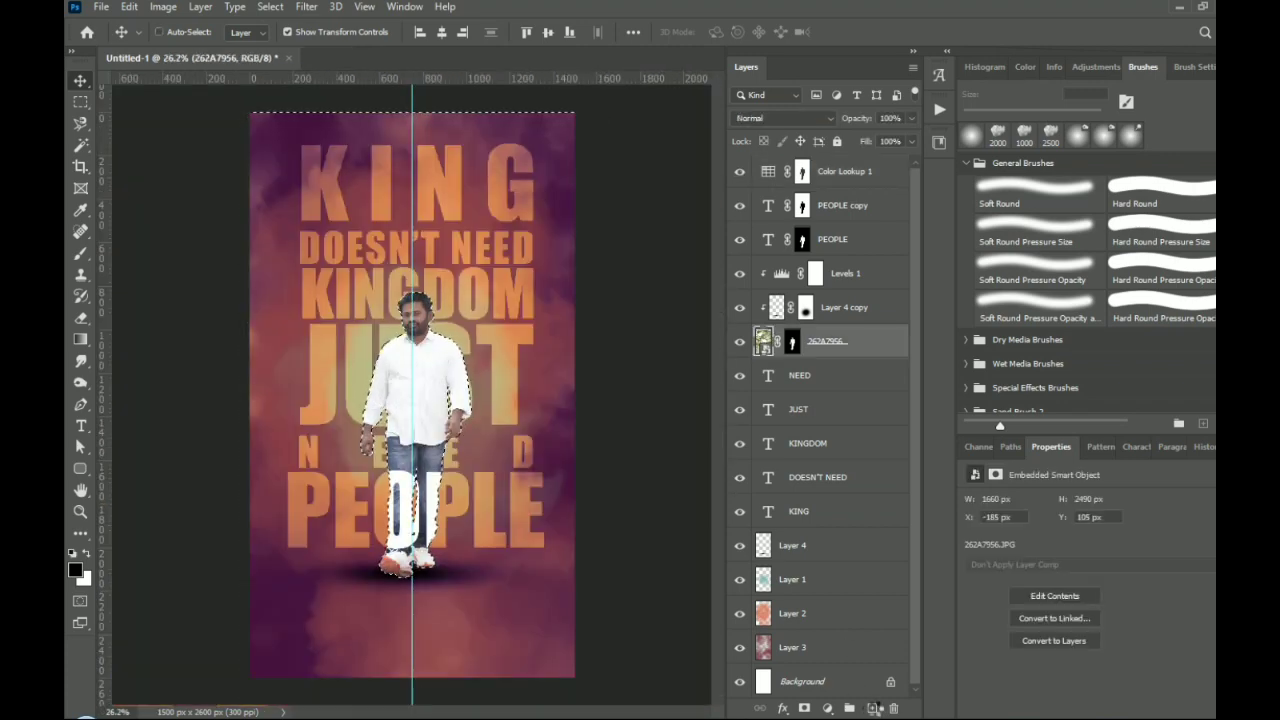
{"action": "left_click", "coordinate": [165, 57]}
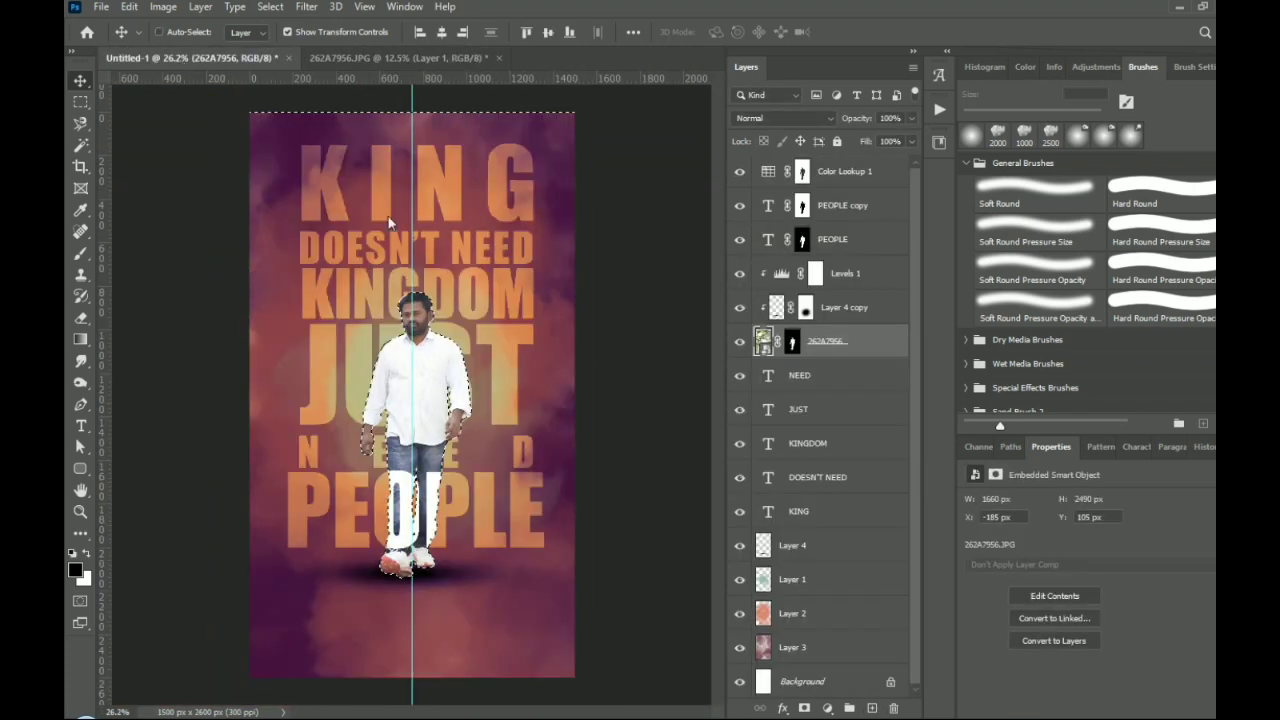
{"action": "left_click", "coordinate": [870, 708]}
{"action": "key", "text": "ctrl+plus"}
{"action": "key", "text": "ctrl+plus"}
{"action": "key", "text": "ctrl+plus"}
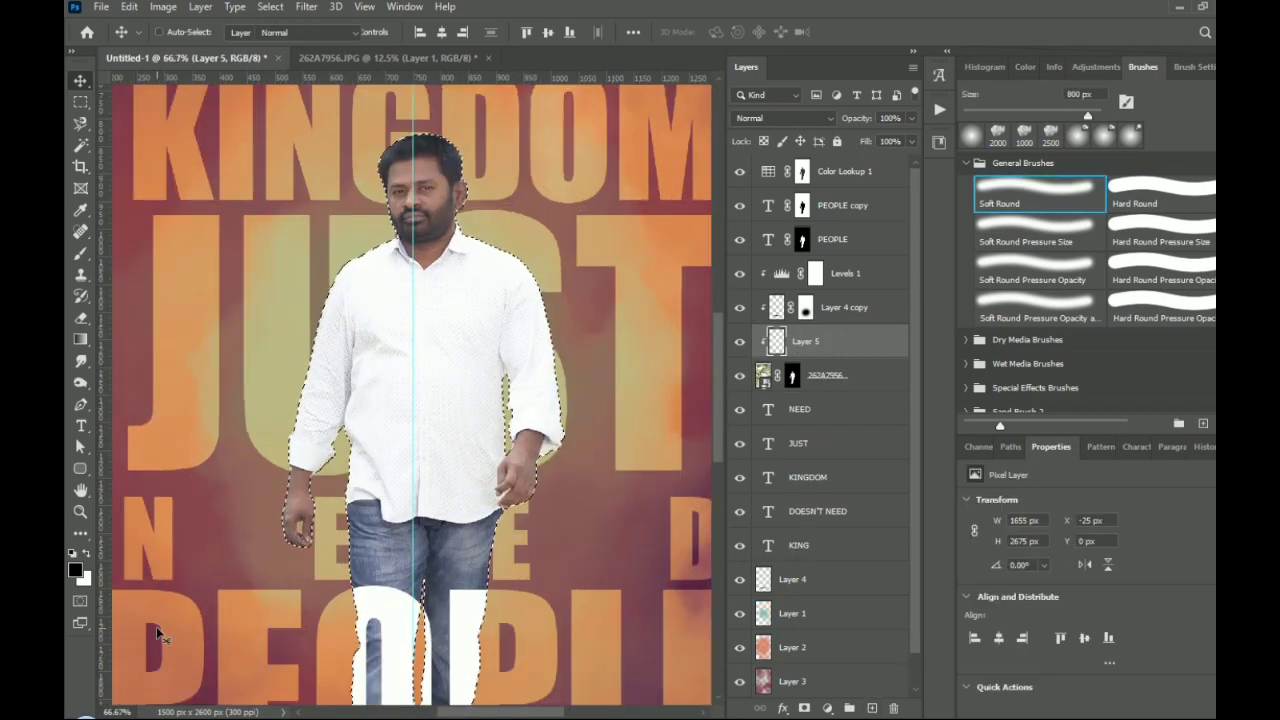
Set the foreground color to bright yellow #ffe403
{"action": "key", "text": "i"}
{"action": "left_click", "coordinate": [78, 575]}
{"action": "left_click", "coordinate": [780, 414]}
{"action": "left_click", "coordinate": [963, 460]}
{"action": "left_click", "coordinate": [943, 280]}
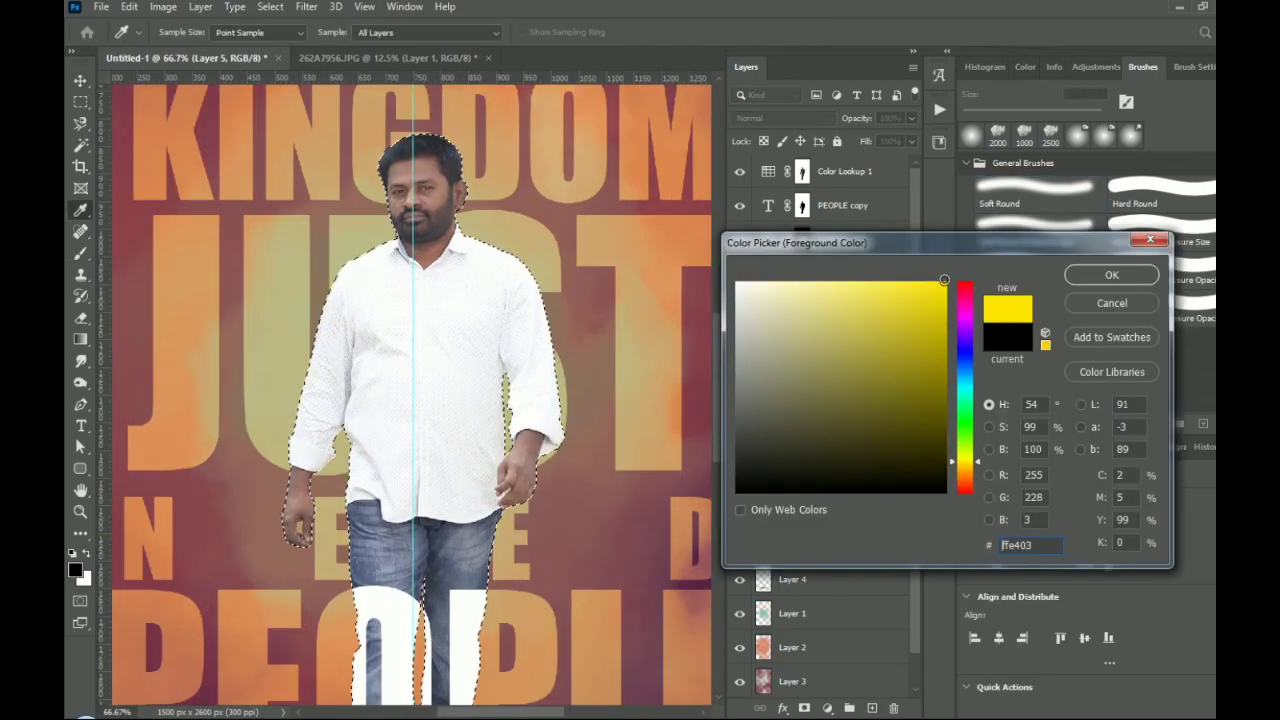
{"action": "left_click", "coordinate": [1111, 275]}
Switch to the Soft Round brush and reduce its size to 90 px
{"action": "key", "text": "ctrl+plus"}
{"action": "key", "text": "bracketleft"}
{"action": "key", "text": "bracketleft"}
{"action": "key", "text": "bracketleft"}
{"action": "key", "text": "bracketleft"}
{"action": "key", "text": "bracketleft"}
{"action": "key", "text": "bracketleft"}
{"action": "key", "text": "bracketleft"}
{"action": "key", "text": "bracketleft"}
{"action": "key", "text": "bracketleft"}
{"action": "key", "text": "bracketleft"}
{"action": "key", "text": "bracketleft"}
{"action": "key", "text": "bracketleft"}
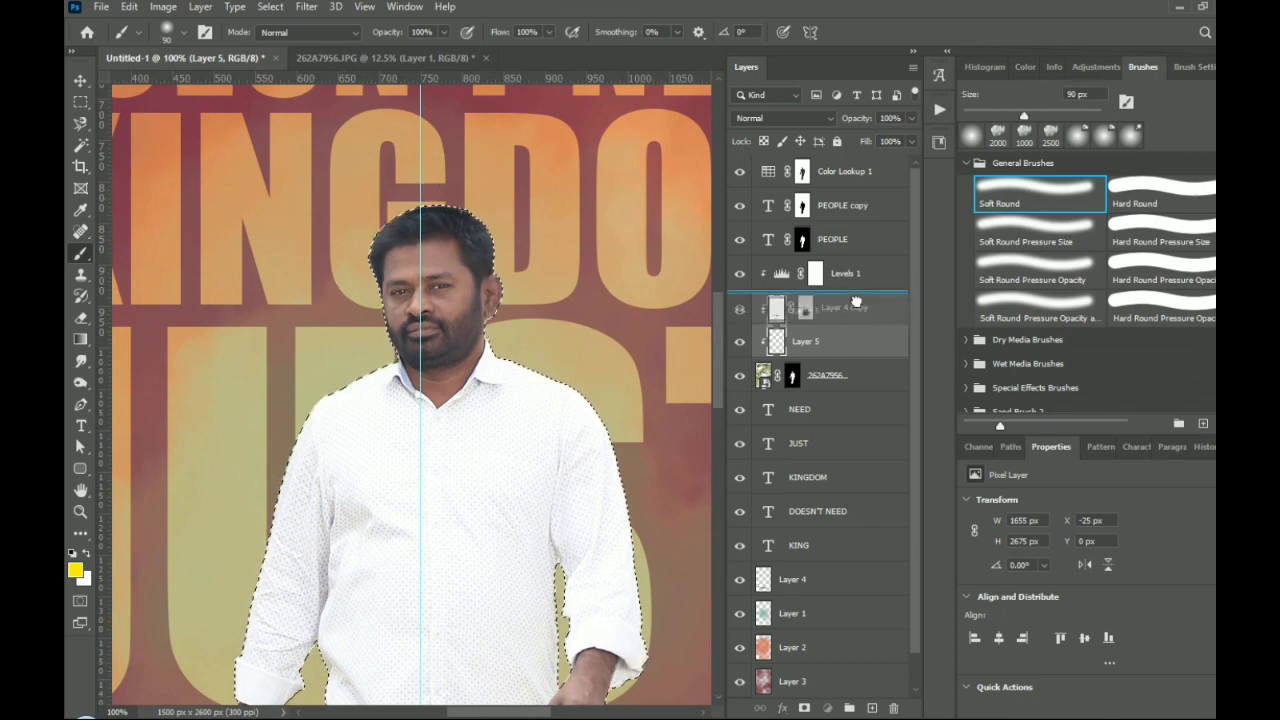
Move Layer 5 above Levels 1 within the photo's clipping group and clear the selection around the man
{"action": "double_click", "coordinate": [862, 341]}
{"action": "key", "text": "Escape"}
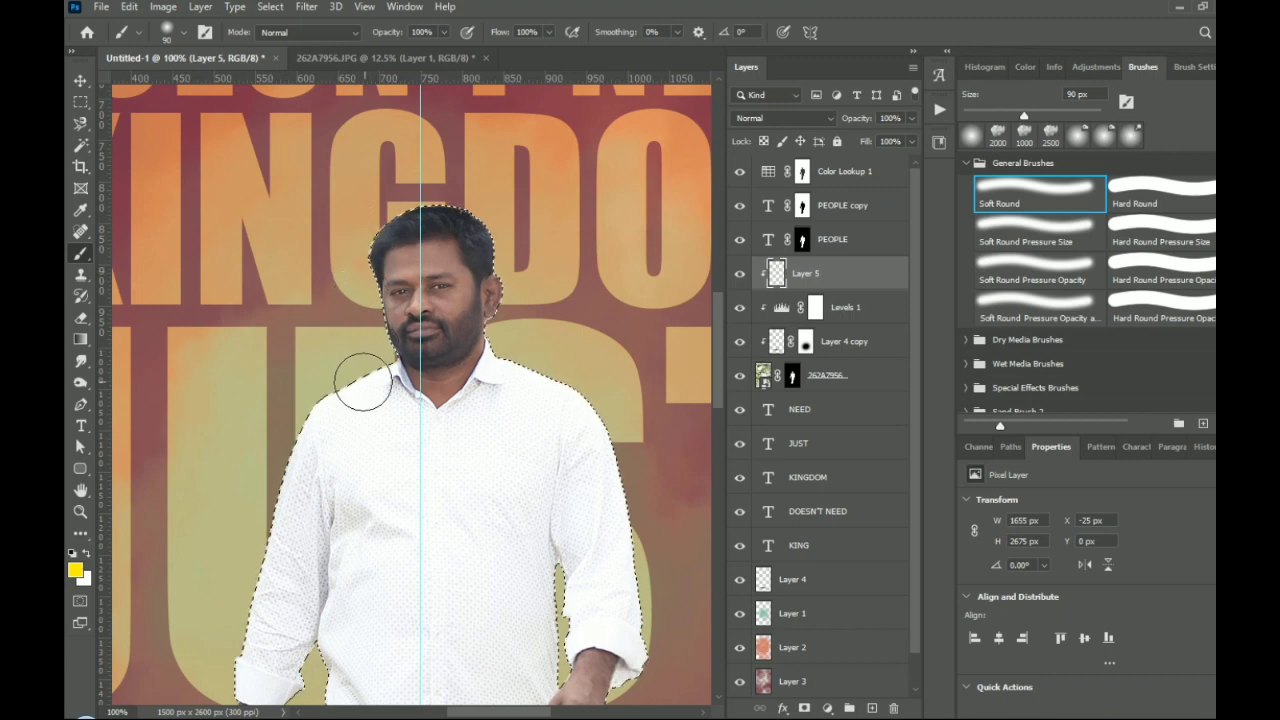
{"action": "key", "text": "ctrl+d"}
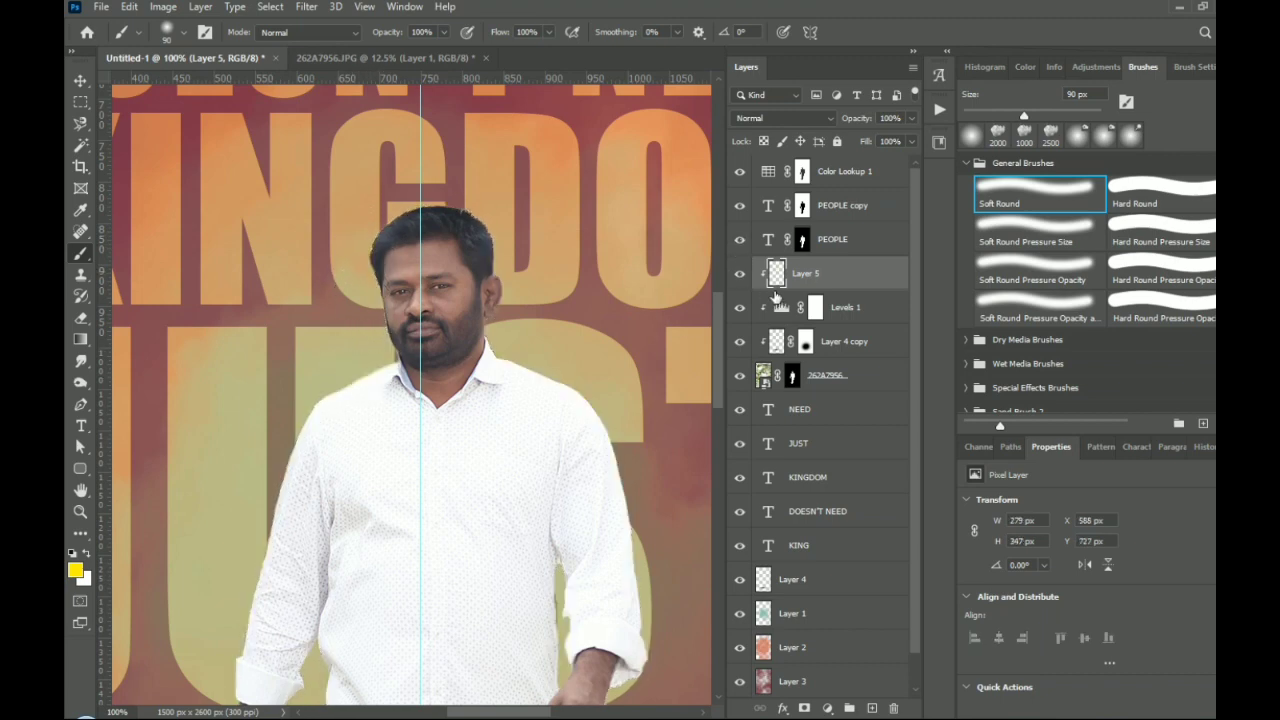
Paint a yellow rim light on Layer 5 along the man's head, shoulders and both outer sleeves
{"action": "left_click_drag", "start_coordinate": [365, 300], "coordinate": [371, 345]}
{"action": "key", "text": "ctrl+z"}
{"action": "mouse_move", "coordinate": [365, 235]}
{"action": "left_mouse_down"}
{"action": "mouse_move", "coordinate": [418, 177]}
{"action": "mouse_move", "coordinate": [482, 190]}
{"action": "mouse_move", "coordinate": [540, 243]}
{"action": "left_mouse_up"}
{"action": "mouse_move", "coordinate": [576, 369]}
{"action": "left_mouse_down"}
{"action": "mouse_move", "coordinate": [470, 349]}
{"action": "mouse_move", "coordinate": [517, 386]}
{"action": "mouse_move", "coordinate": [568, 608]}
{"action": "left_mouse_up"}
{"action": "mouse_move", "coordinate": [512, 454]}
{"action": "left_mouse_down"}
{"action": "mouse_move", "coordinate": [602, 227]}
{"action": "mouse_move", "coordinate": [654, 317]}
{"action": "left_mouse_up"}
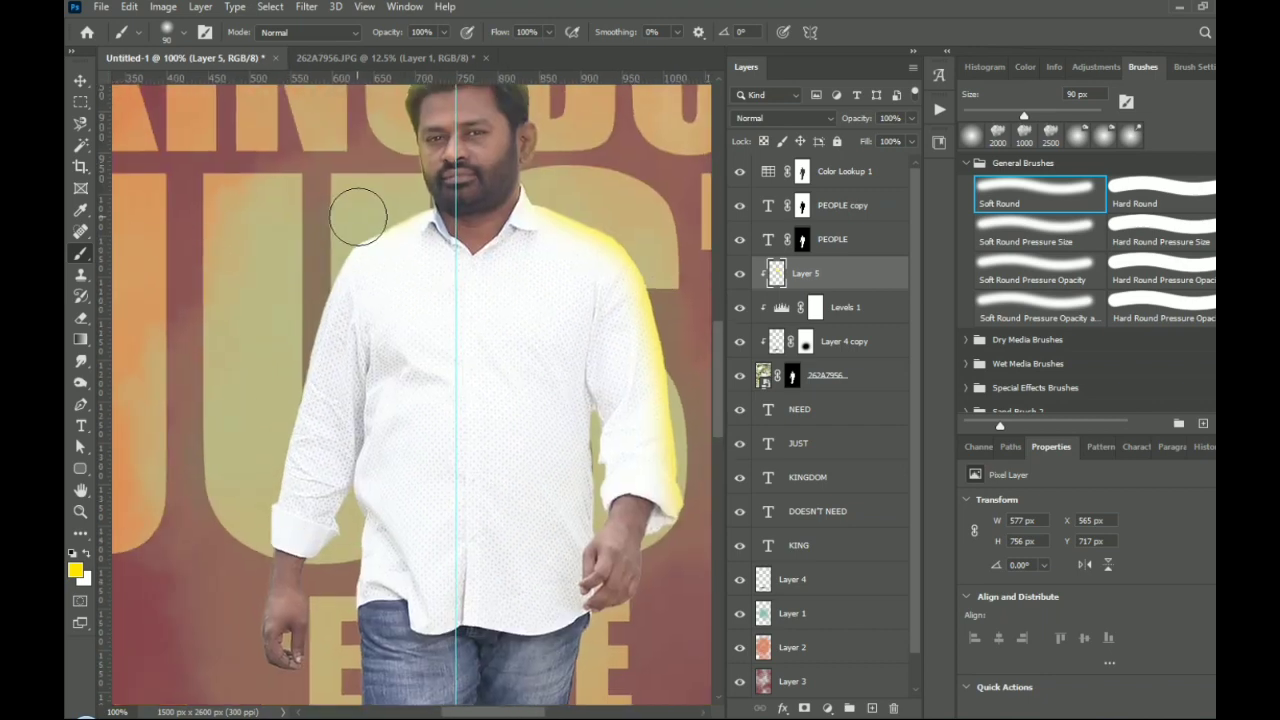
{"action": "mouse_move", "coordinate": [357, 214]}
{"action": "left_mouse_down"}
{"action": "mouse_move", "coordinate": [309, 277]}
{"action": "mouse_move", "coordinate": [271, 371]}
{"action": "mouse_move", "coordinate": [240, 530]}
{"action": "left_mouse_up"}
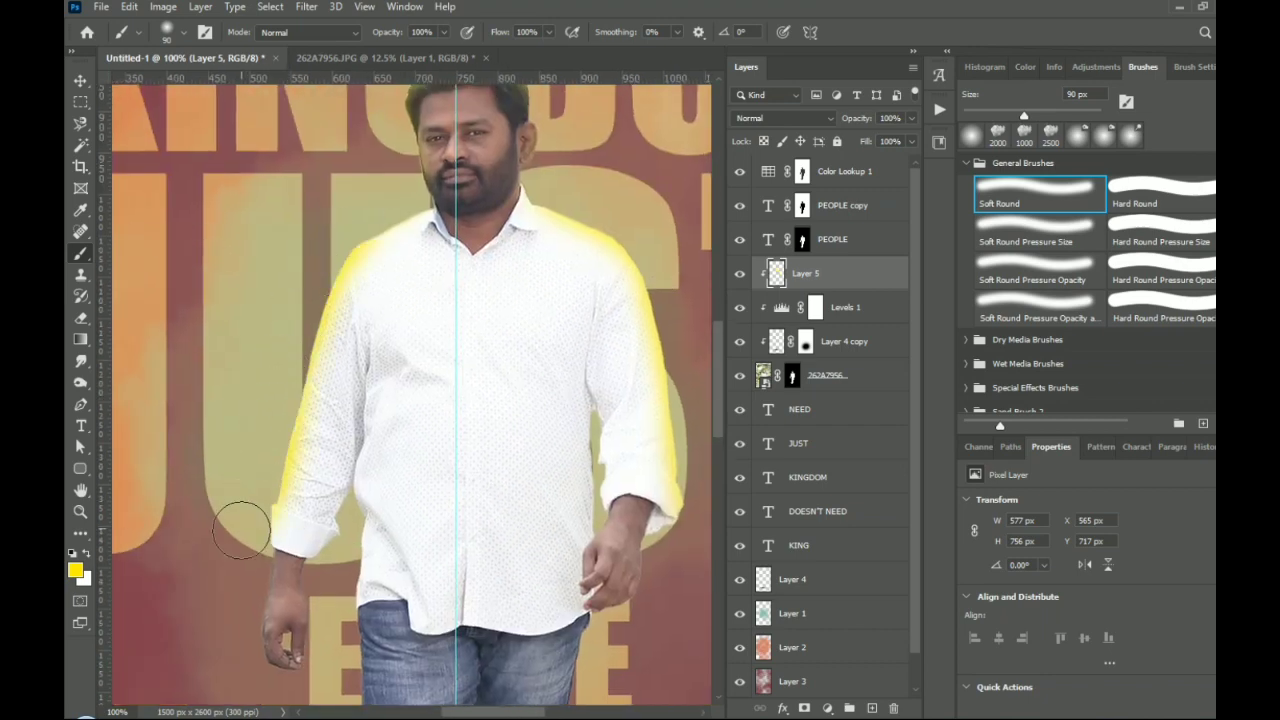
Continue the yellow rim light along the hands, jeans and shoes, reducing the brush from 70 to 45 px
{"action": "left_click_drag", "start_coordinate": [320, 539], "coordinate": [290, 329]}
{"action": "key", "text": "bracketleft"}
{"action": "key", "text": "bracketleft"}
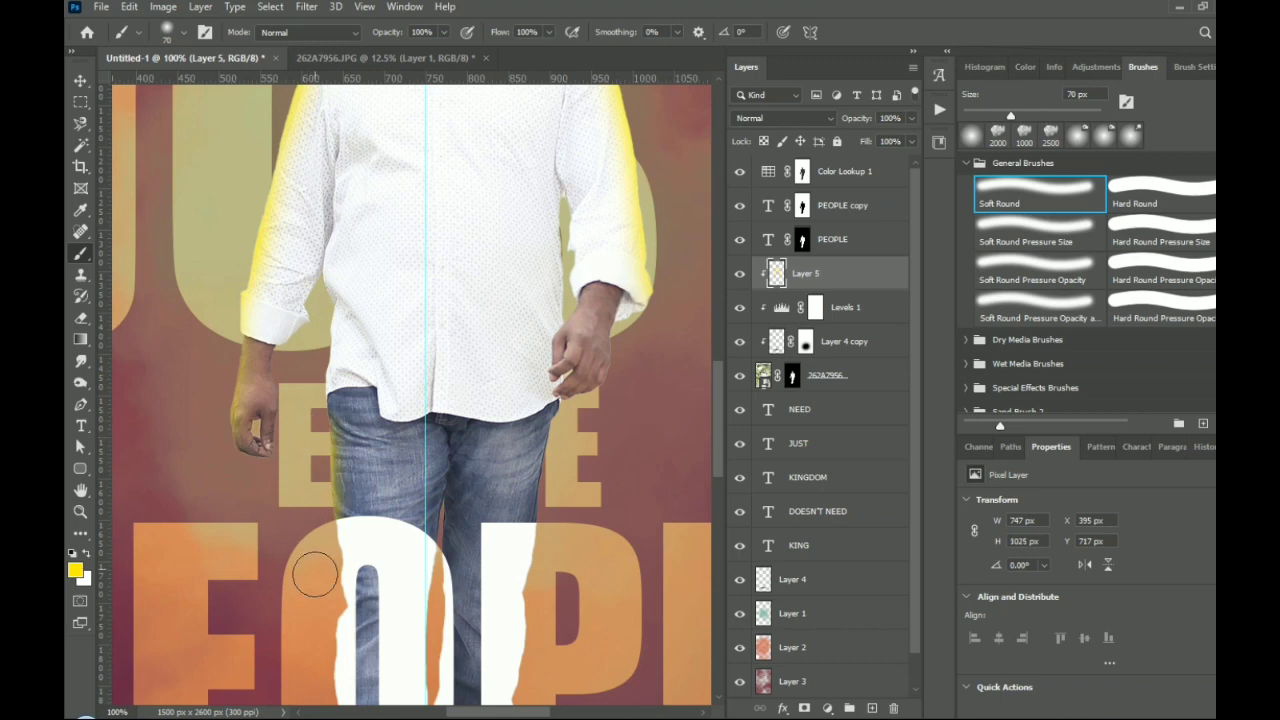
{"action": "left_click_drag", "start_coordinate": [315, 574], "coordinate": [314, 592]}
{"action": "key", "text": "p"}
{"action": "key", "text": "b"}
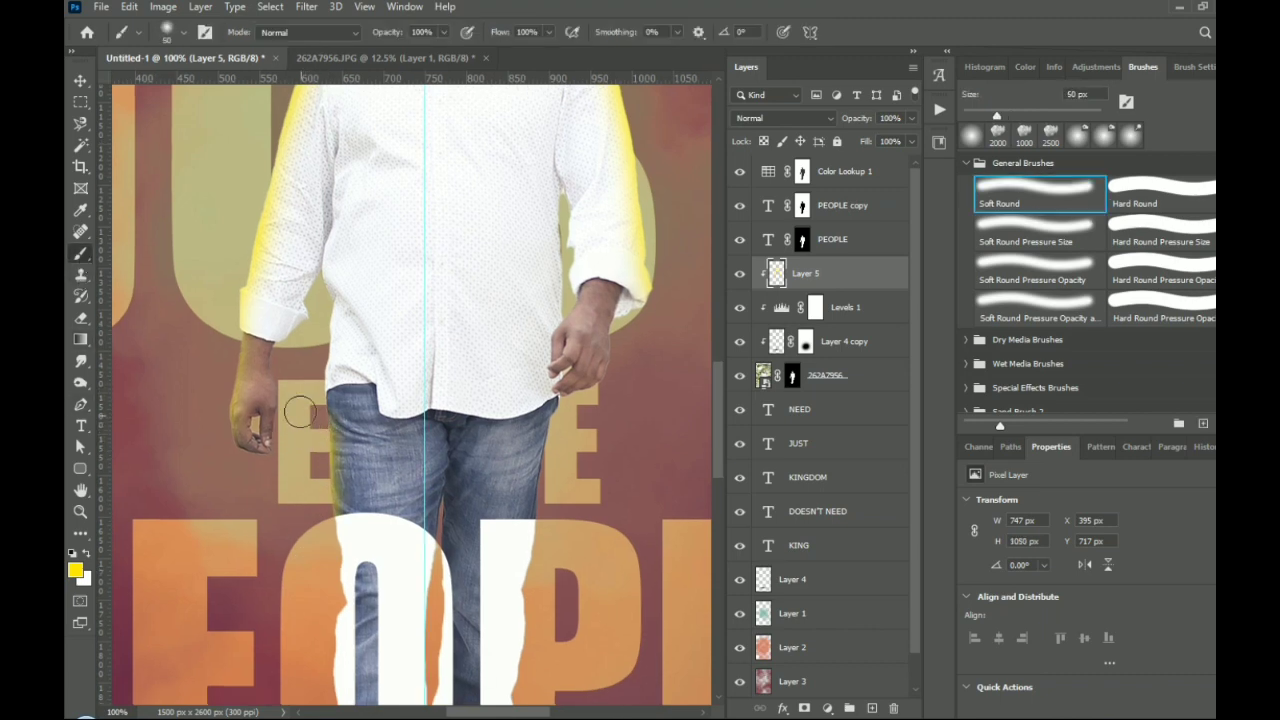
{"action": "scroll", "coordinate": [318, 296], "scroll_direction": "down", "scroll_amount": 5}
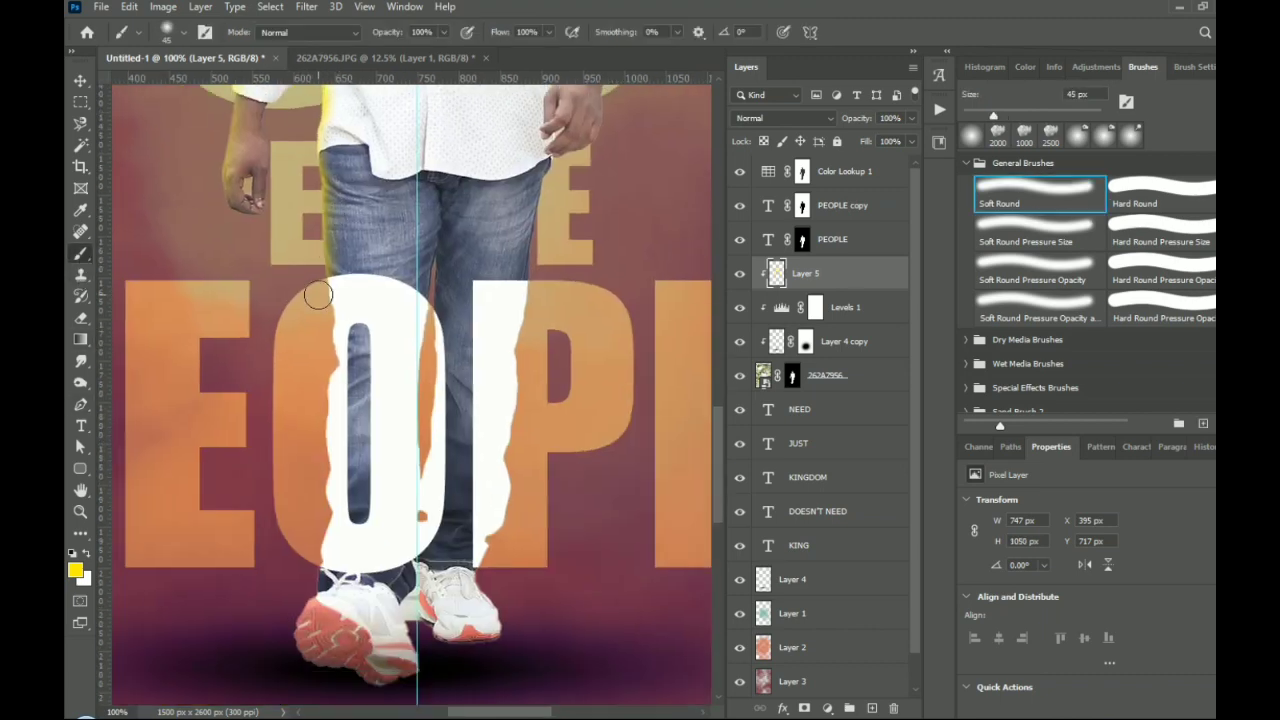
{"action": "left_click_drag", "start_coordinate": [454, 578], "coordinate": [401, 616]}
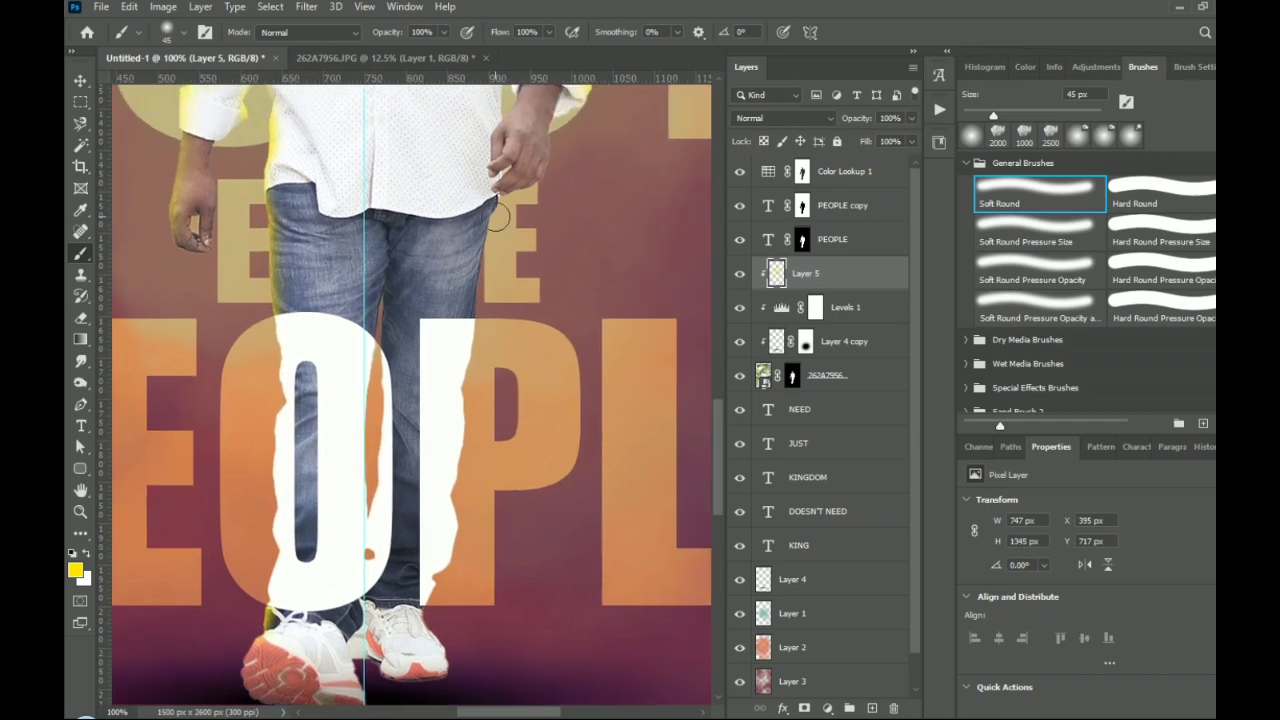
{"action": "left_click_drag", "start_coordinate": [560, 267], "coordinate": [464, 567]}
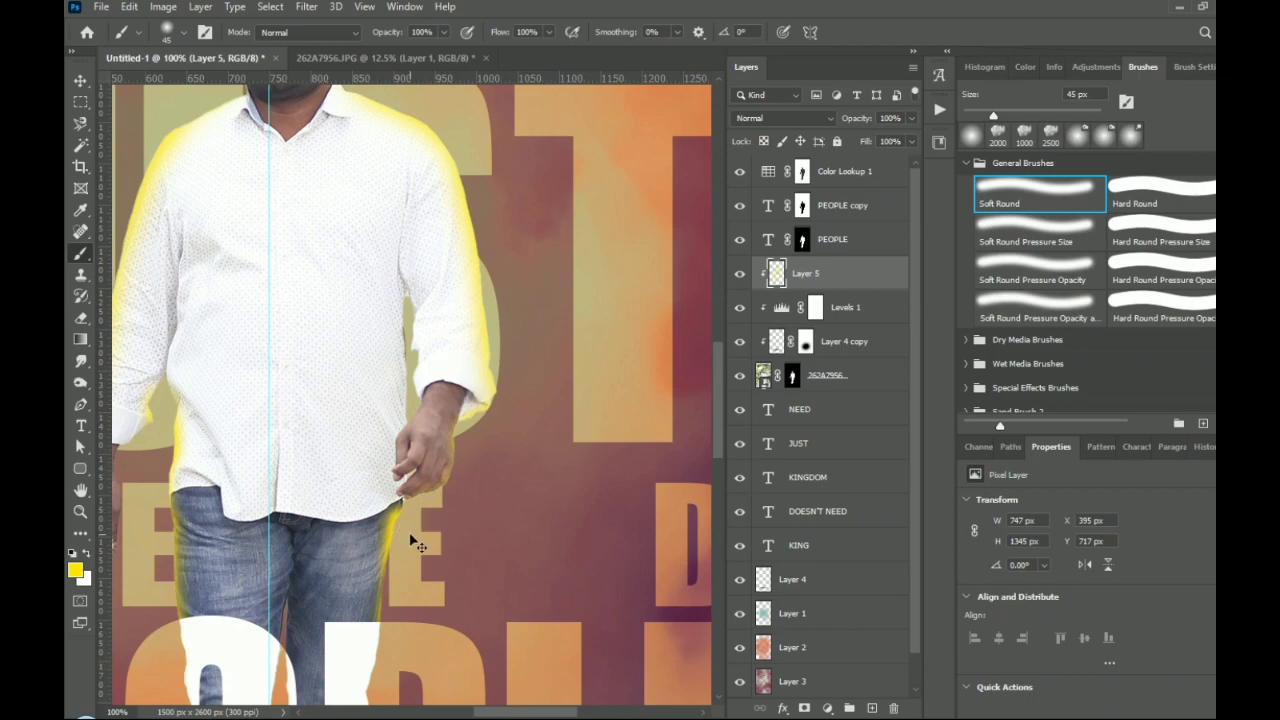
{"action": "scroll", "coordinate": [410, 543], "scroll_direction": "down", "scroll_amount": 2}
{"action": "scroll", "coordinate": [300, 386], "scroll_direction": "up", "scroll_amount": 5}
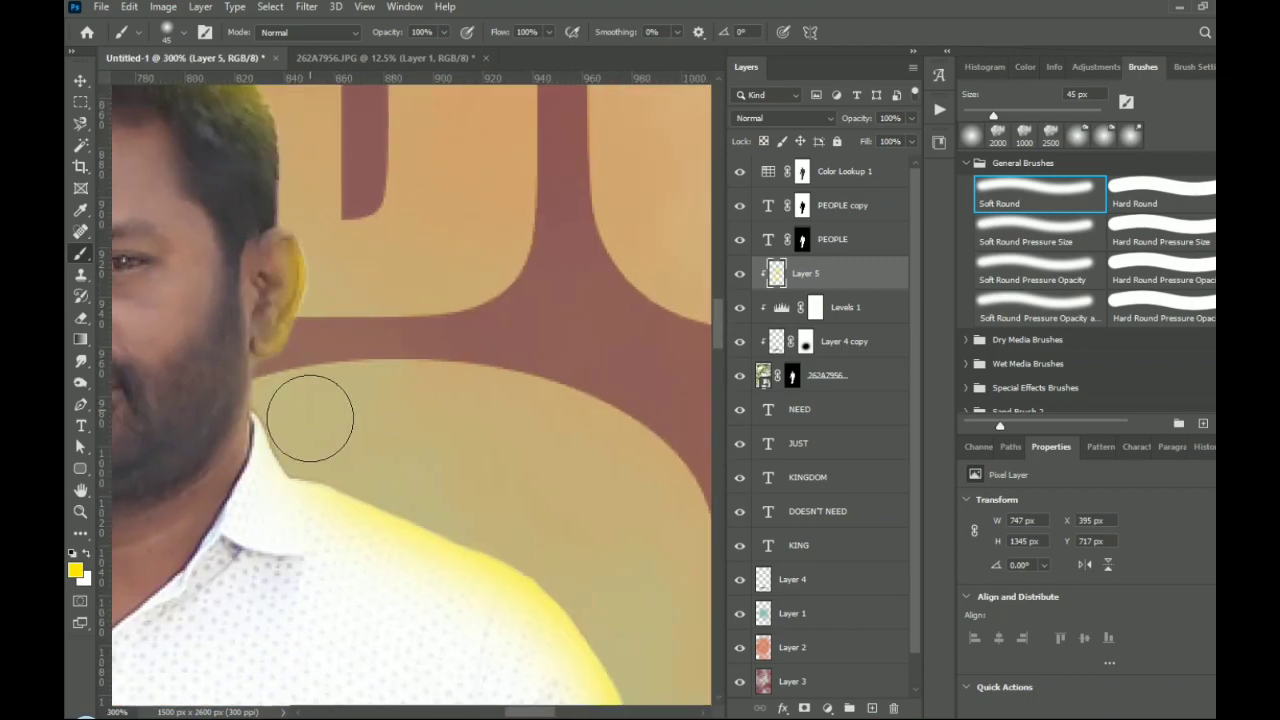
Add a new layer above Layer 5, paint one 300 px soft yellow spot beside the man's head and shift it closer to him
{"action": "key", "text": "ctrl+0"}
{"action": "left_click", "coordinate": [873, 709]}
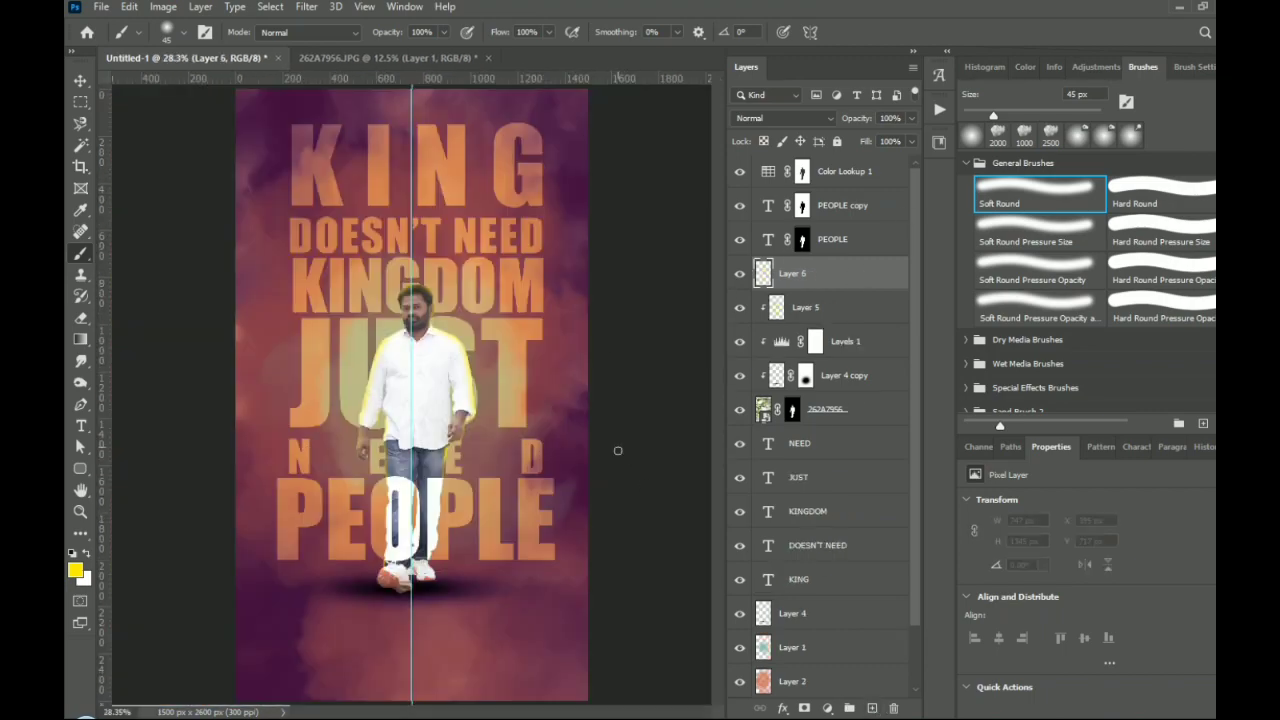
{"action": "key", "text": "bracketright"}
{"action": "left_click", "coordinate": [454, 313]}
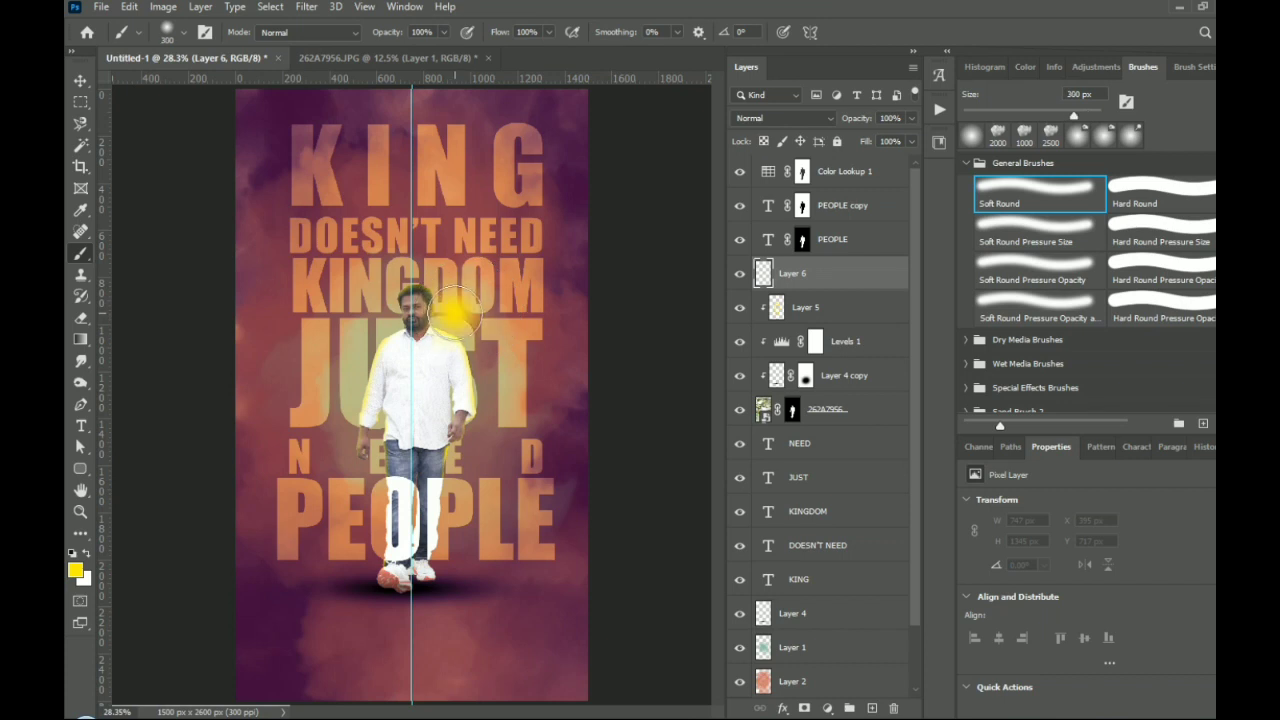
{"action": "left_click", "coordinate": [82, 81]}
{"action": "left_click_drag", "start_coordinate": [397, 370], "coordinate": [366, 416]}
{"action": "key", "text": "Return"}
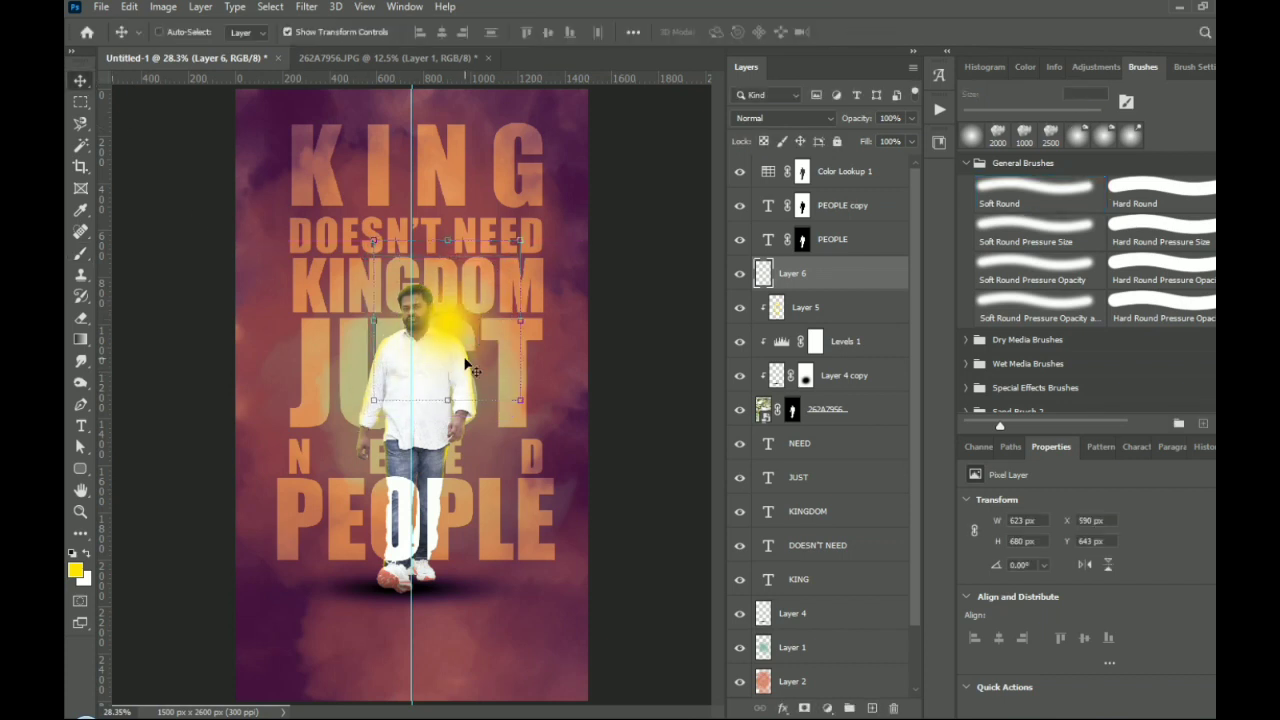
Set Layer 6 to Screen blend mode and move it below the man's photo
{"action": "left_click", "coordinate": [783, 118]}
{"action": "left_click", "coordinate": [780, 248]}
{"action": "left_click_drag", "start_coordinate": [852, 280], "coordinate": [863, 428]}
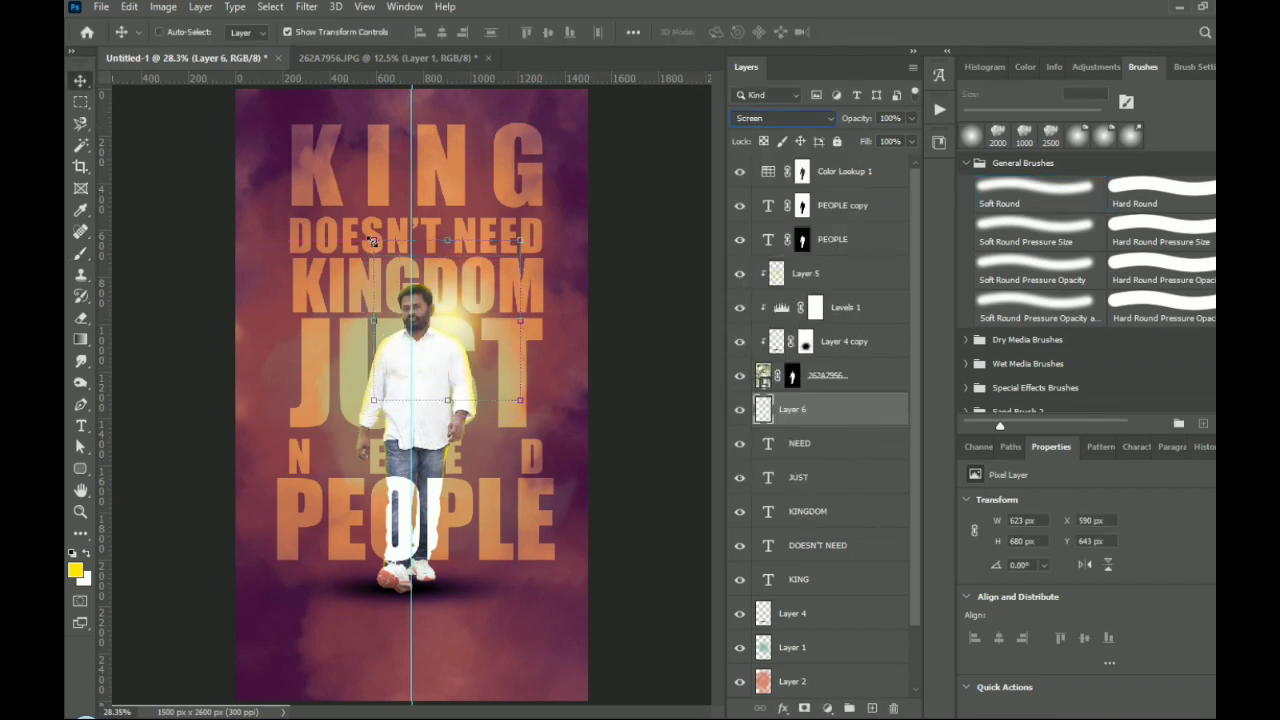
Enlarge the yellow glow to about 135% width and 128% height and position it behind the man's head and shoulders
{"action": "left_click_drag", "start_coordinate": [373, 240], "coordinate": [349, 198]}
{"action": "left_click_drag", "start_coordinate": [521, 401], "coordinate": [549, 428]}
{"action": "left_click_drag", "start_coordinate": [504, 351], "coordinate": [500, 364]}
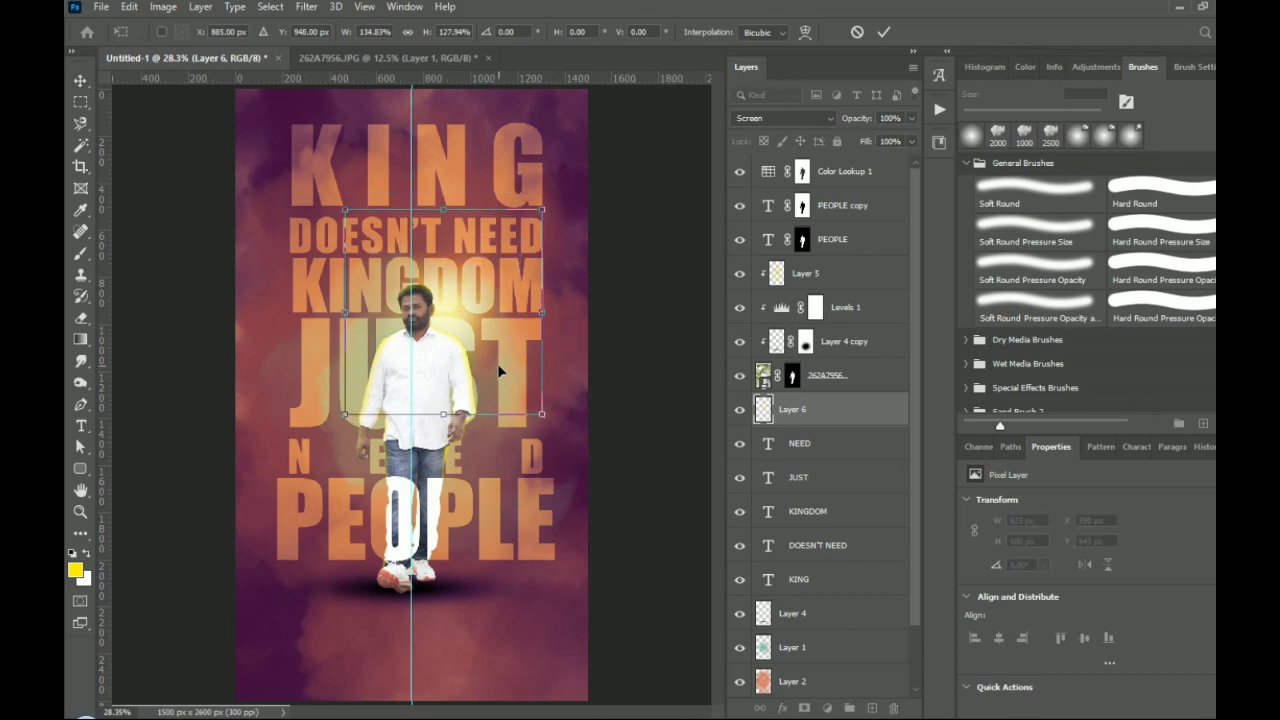
{"action": "key", "text": "Return"}
Compare the poster with and without the Color Lookup grading
{"action": "left_click", "coordinate": [842, 181]}
{"action": "left_click", "coordinate": [742, 177]}
{"action": "left_click", "coordinate": [742, 177]}
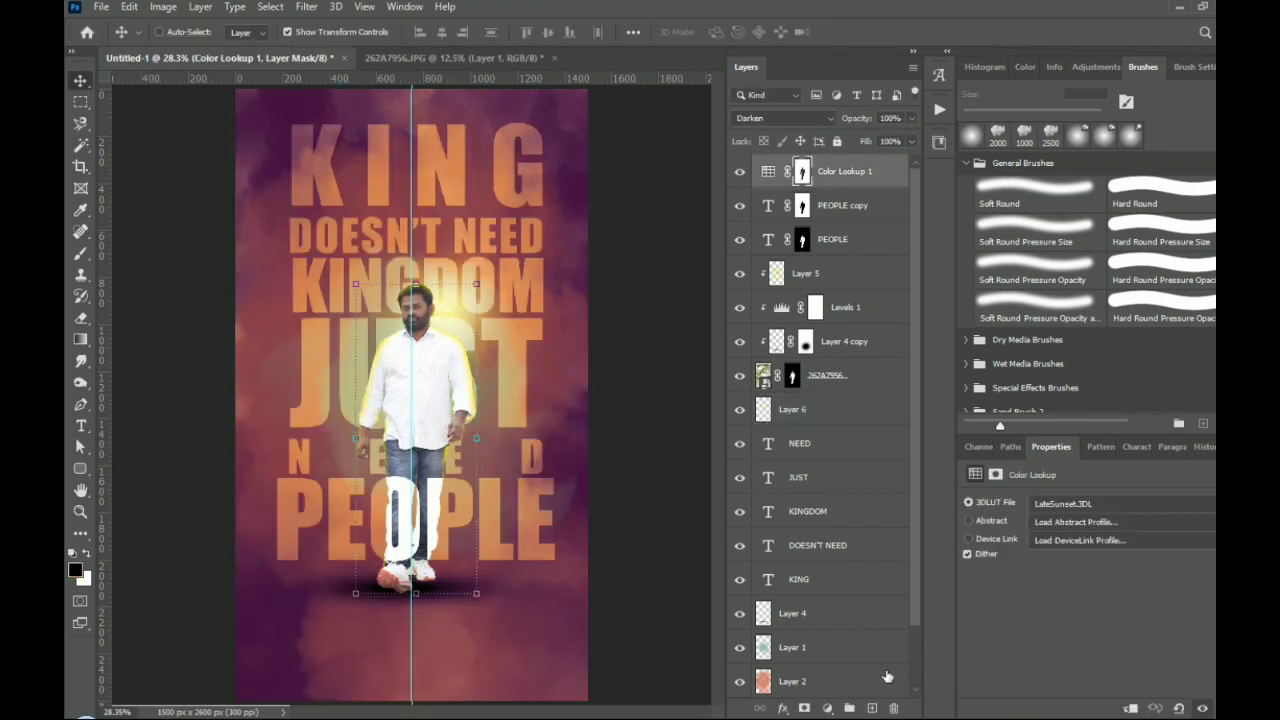
{"action": "left_click", "coordinate": [871, 708]}
{"action": "key", "text": "ctrl+z"}
{"action": "left_click", "coordinate": [873, 708]}
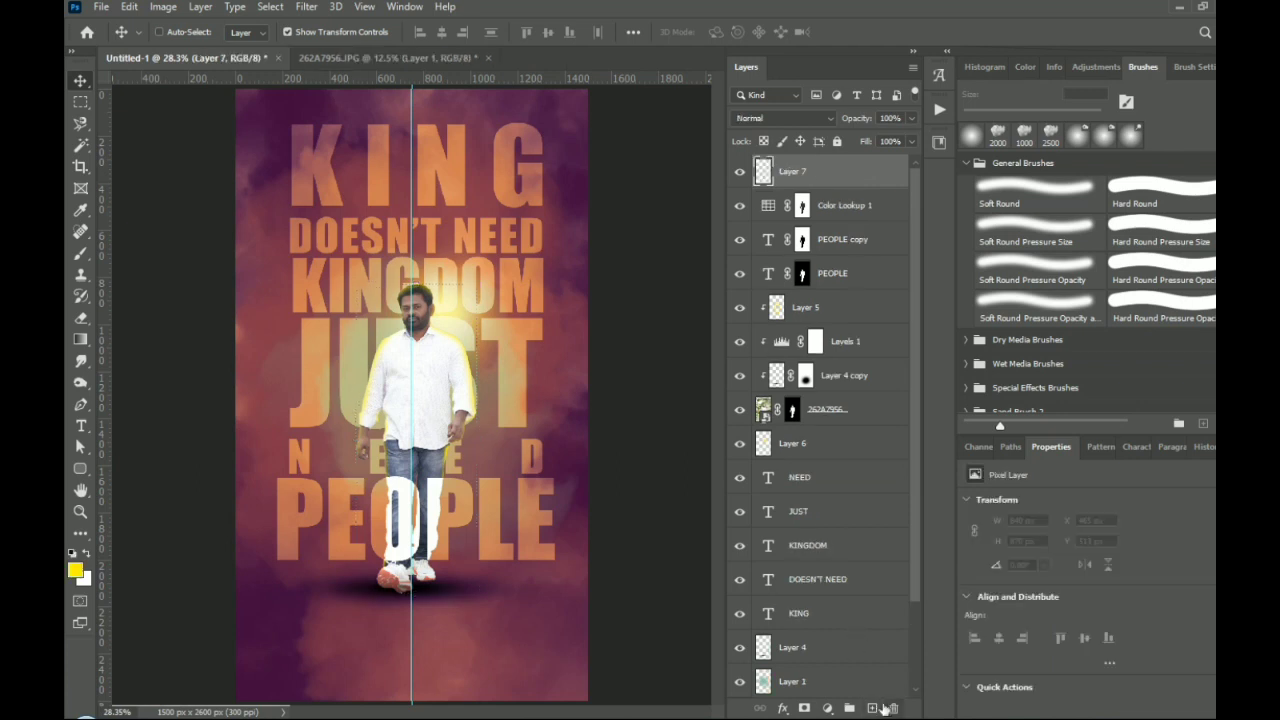
Add a Color Balance adjustment above Color Lookup 1 and shift its midtones toward red, with green at +6 and yellow at -11
{"action": "left_click", "coordinate": [827, 708]}
{"action": "left_click", "coordinate": [885, 561]}
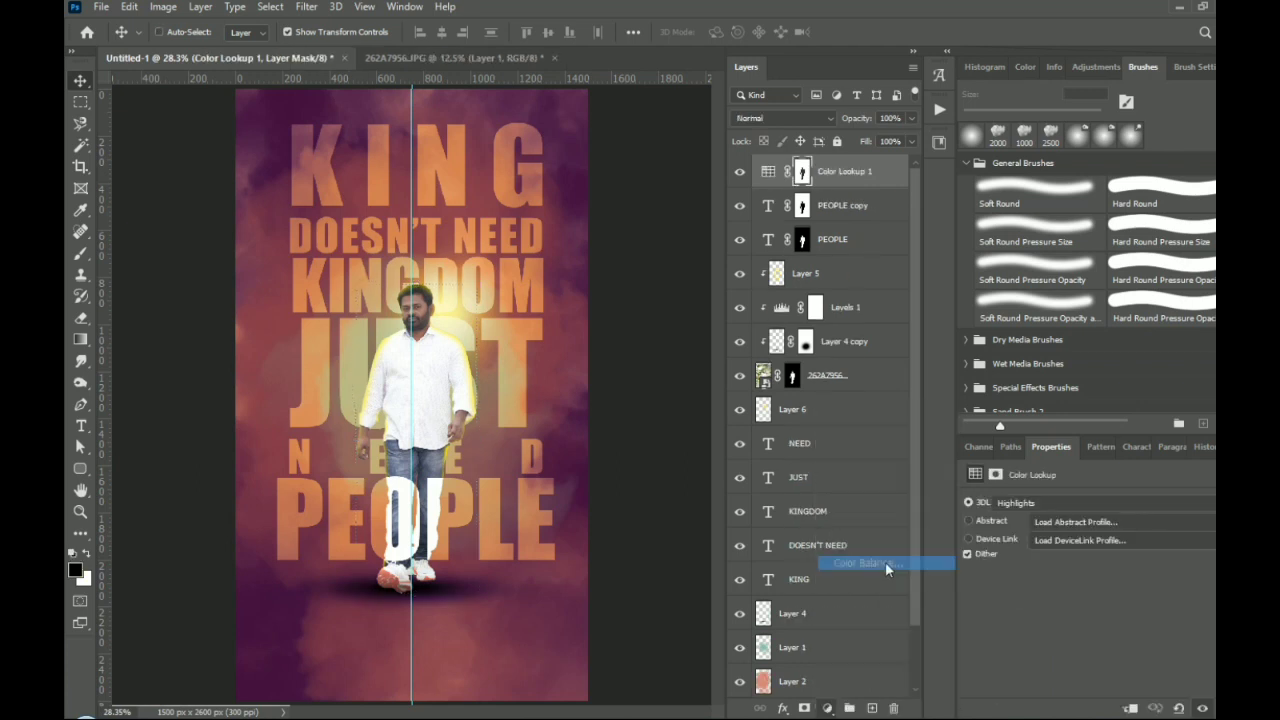
{"action": "left_click_drag", "start_coordinate": [1076, 537], "coordinate": [1083, 537]}
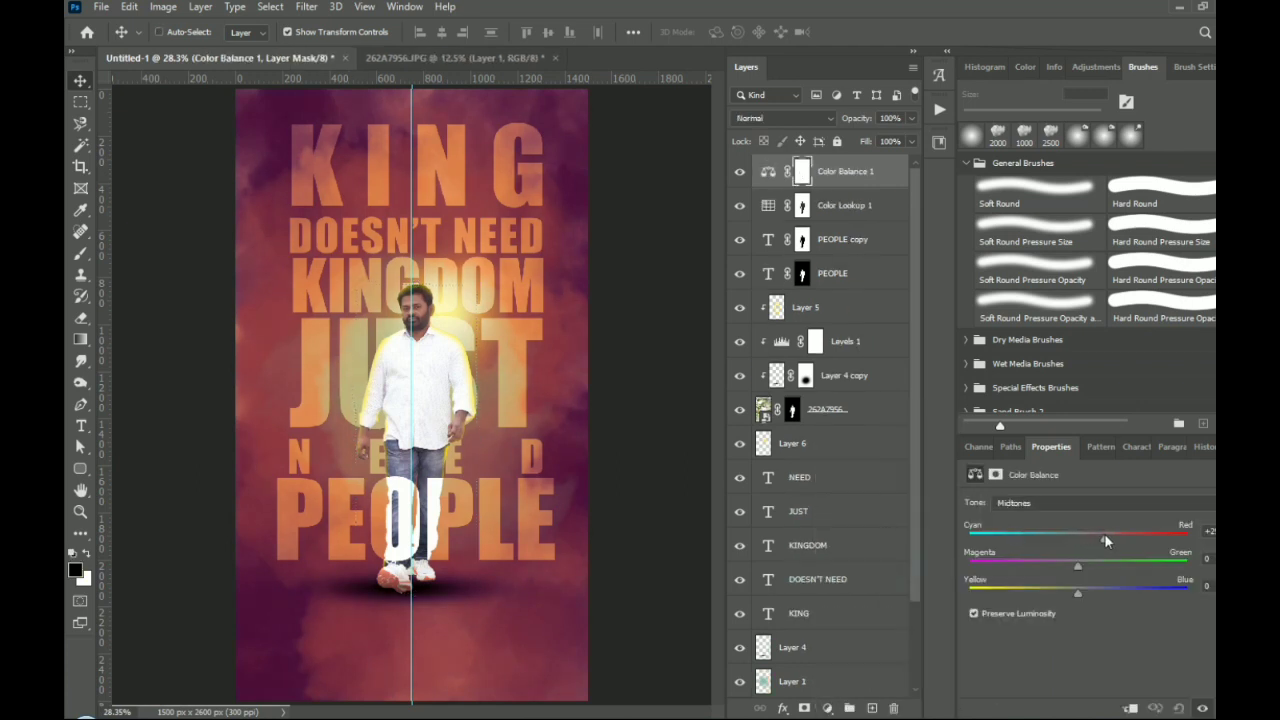
{"action": "left_click_drag", "start_coordinate": [1079, 562], "coordinate": [1068, 596]}
Shift the shadows of Color Balance 1 toward red and yellow
{"action": "left_click", "coordinate": [1050, 503]}
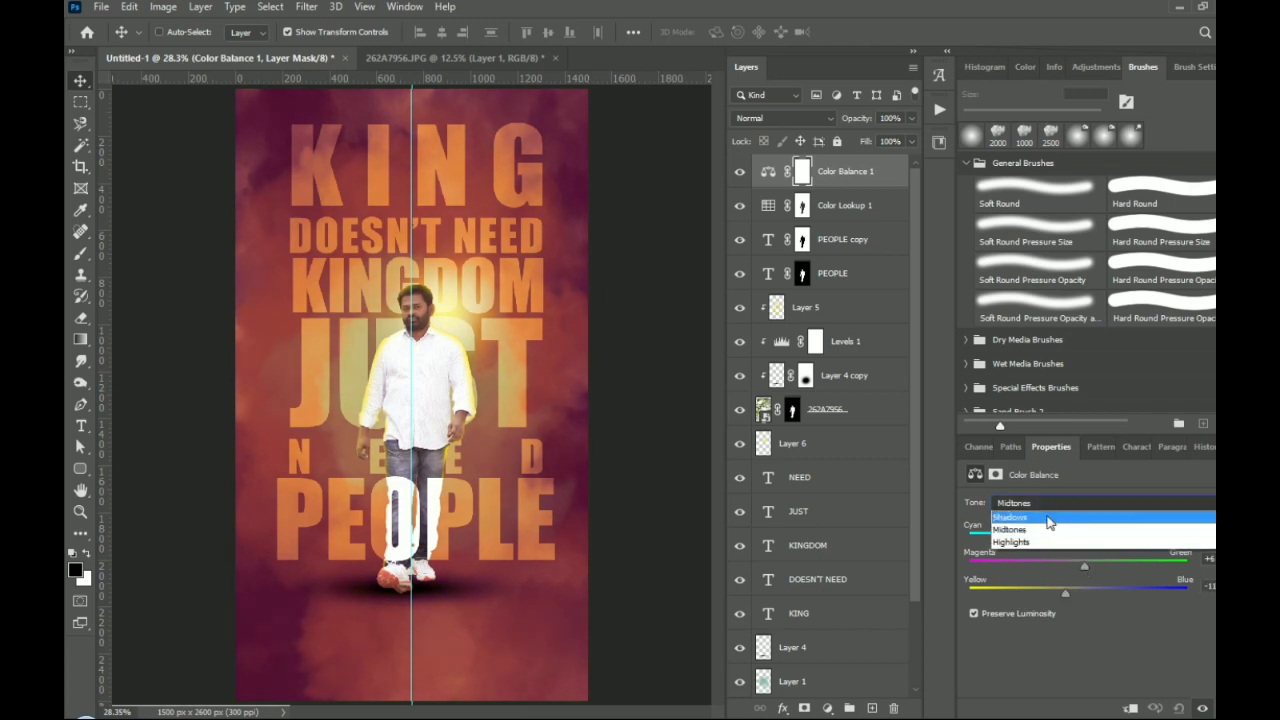
{"action": "left_click", "coordinate": [1045, 516]}
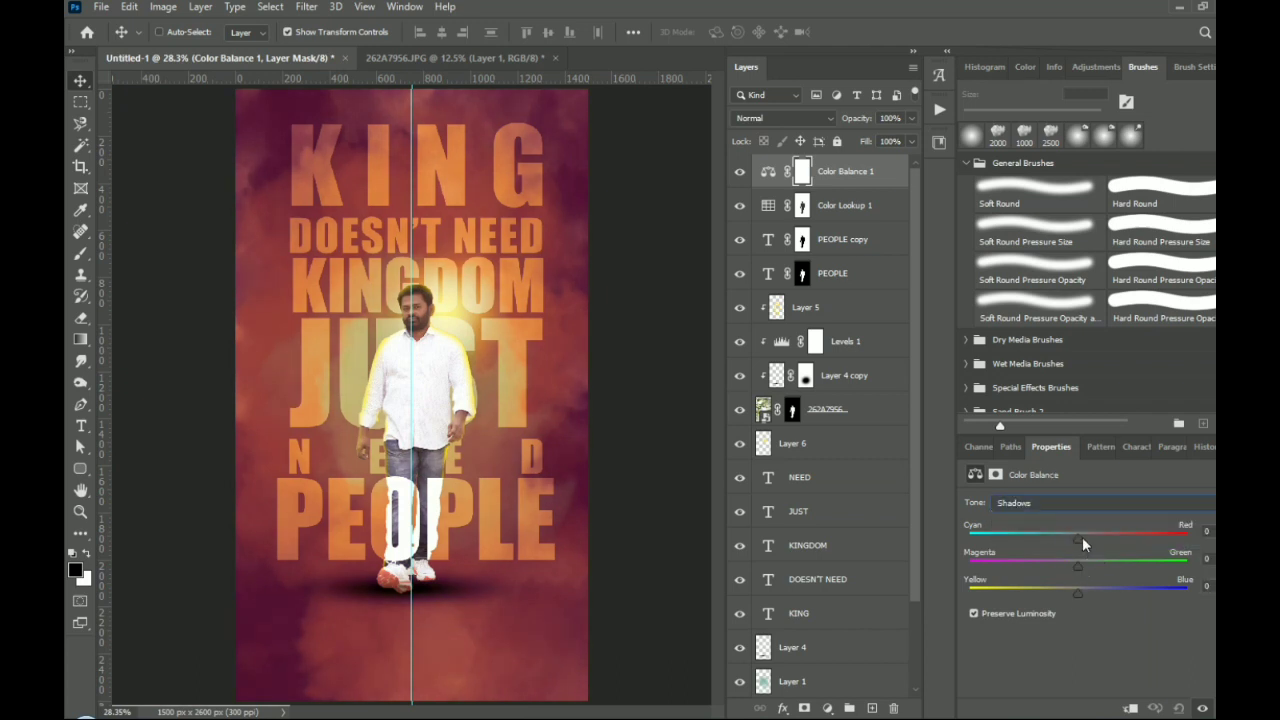
{"action": "left_click_drag", "start_coordinate": [1078, 536], "coordinate": [1099, 536]}
{"action": "left_click_drag", "start_coordinate": [1077, 593], "coordinate": [1048, 591]}
Set the highlights of Color Balance 1 to -54 toward cyan and -15 toward yellow, with a slight green shift
{"action": "left_click", "coordinate": [1050, 503]}
{"action": "left_click", "coordinate": [1043, 529]}
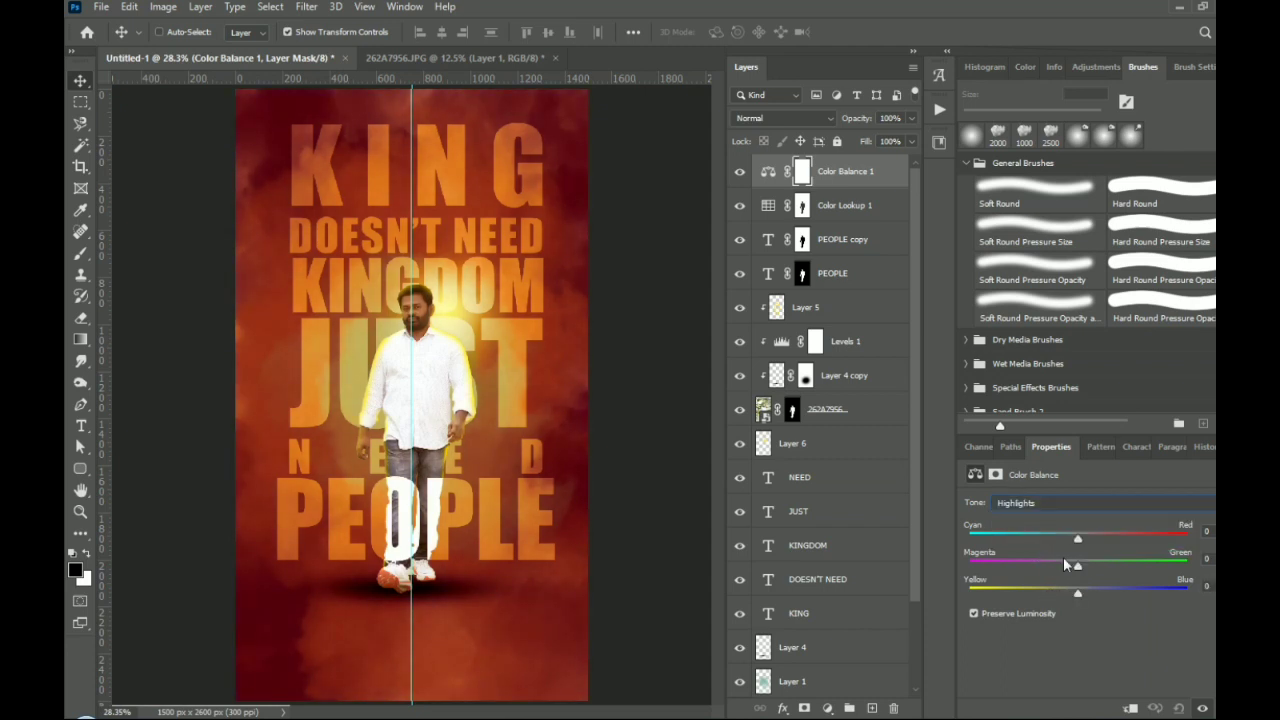
{"action": "left_click_drag", "start_coordinate": [1078, 538], "coordinate": [1083, 568]}
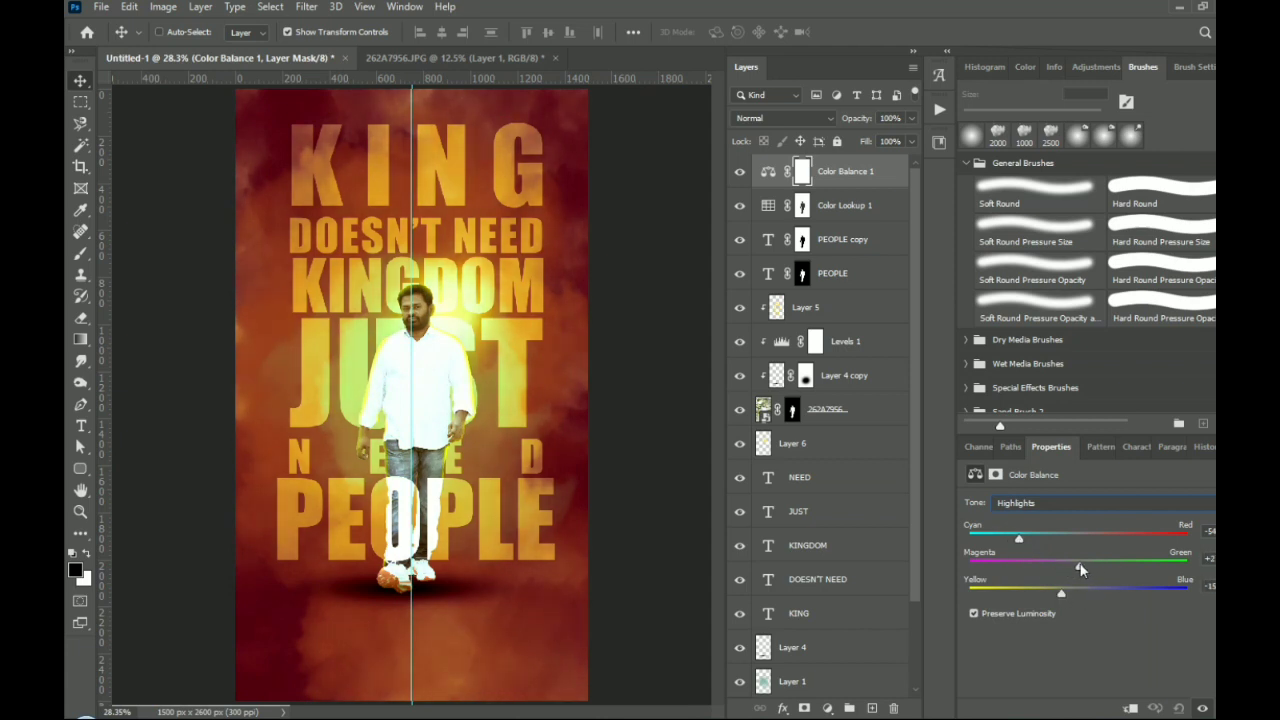
Add a new empty layer directly above Layer 3
{"action": "scroll", "coordinate": [820, 450], "scroll_direction": "down", "scroll_amount": 3}
{"action": "left_click", "coordinate": [792, 646]}
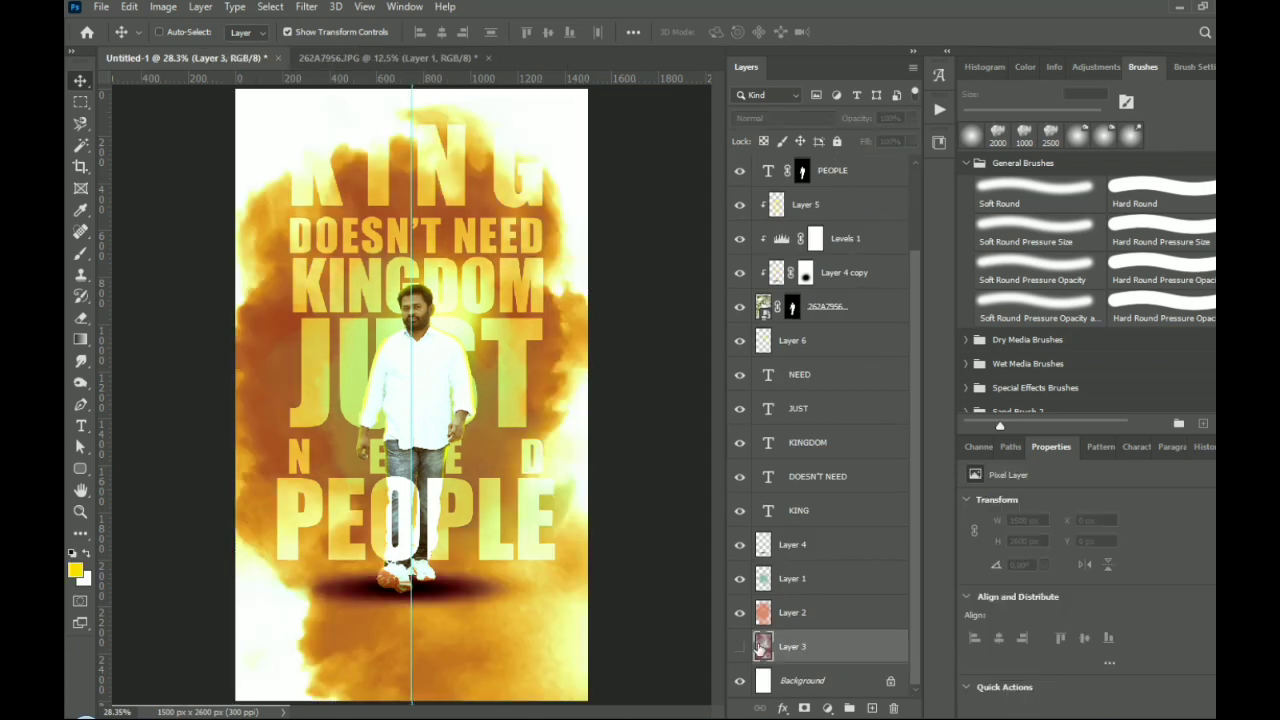
{"action": "left_click", "coordinate": [872, 708]}
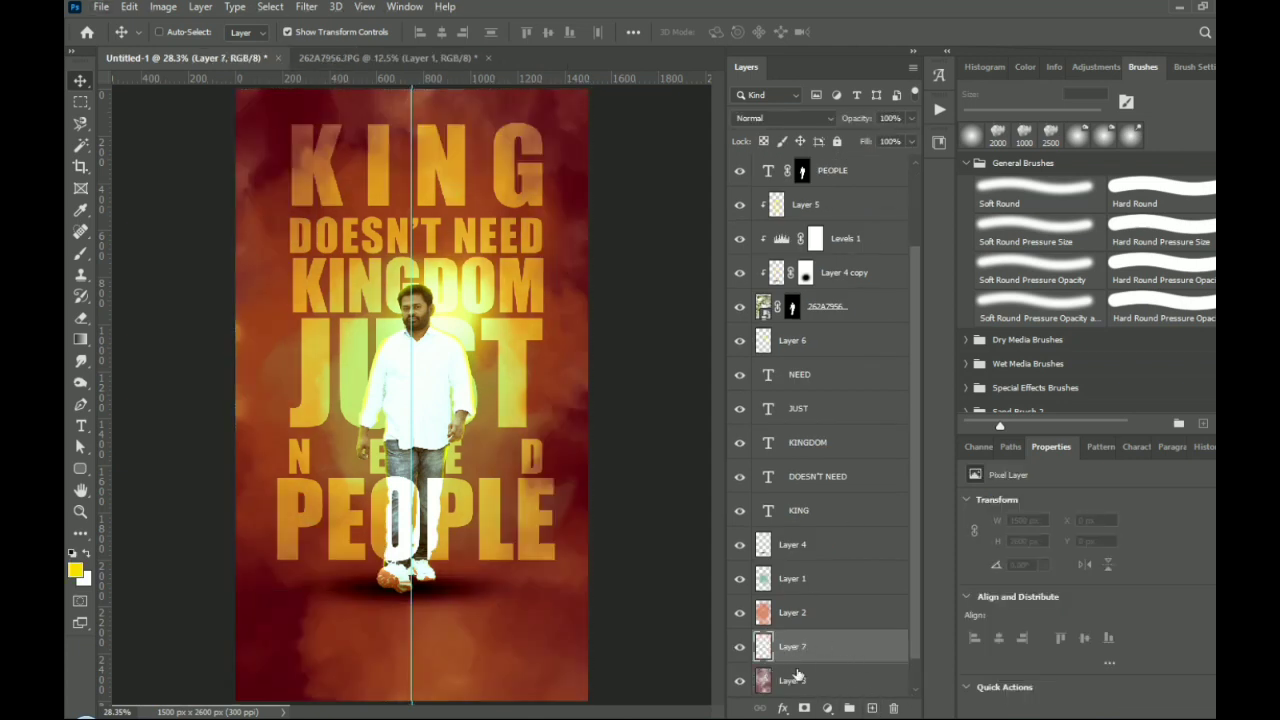
Add a Levels adjustment clipped to Layer 3 and set its midtones to 1.77
{"action": "left_click", "coordinate": [794, 680]}
{"action": "left_click", "coordinate": [827, 708]}
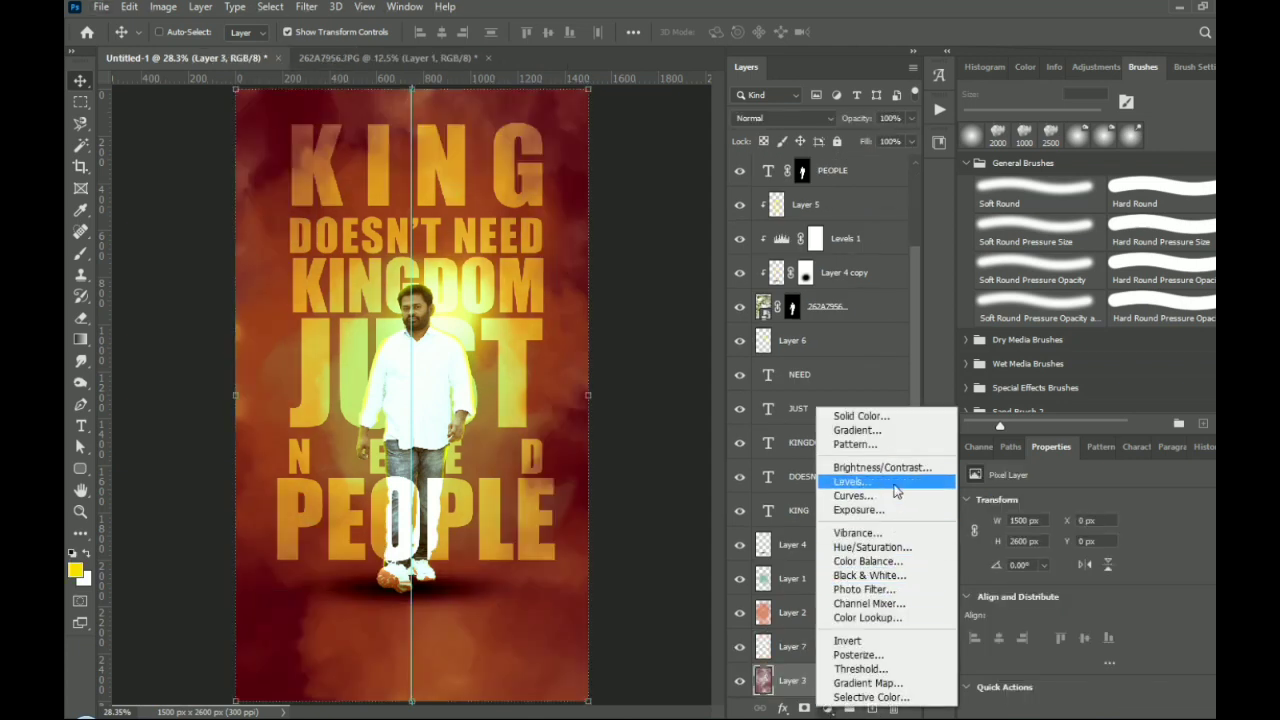
{"action": "left_click", "coordinate": [897, 490]}
{"action": "key", "text": "ctrl+alt+g"}
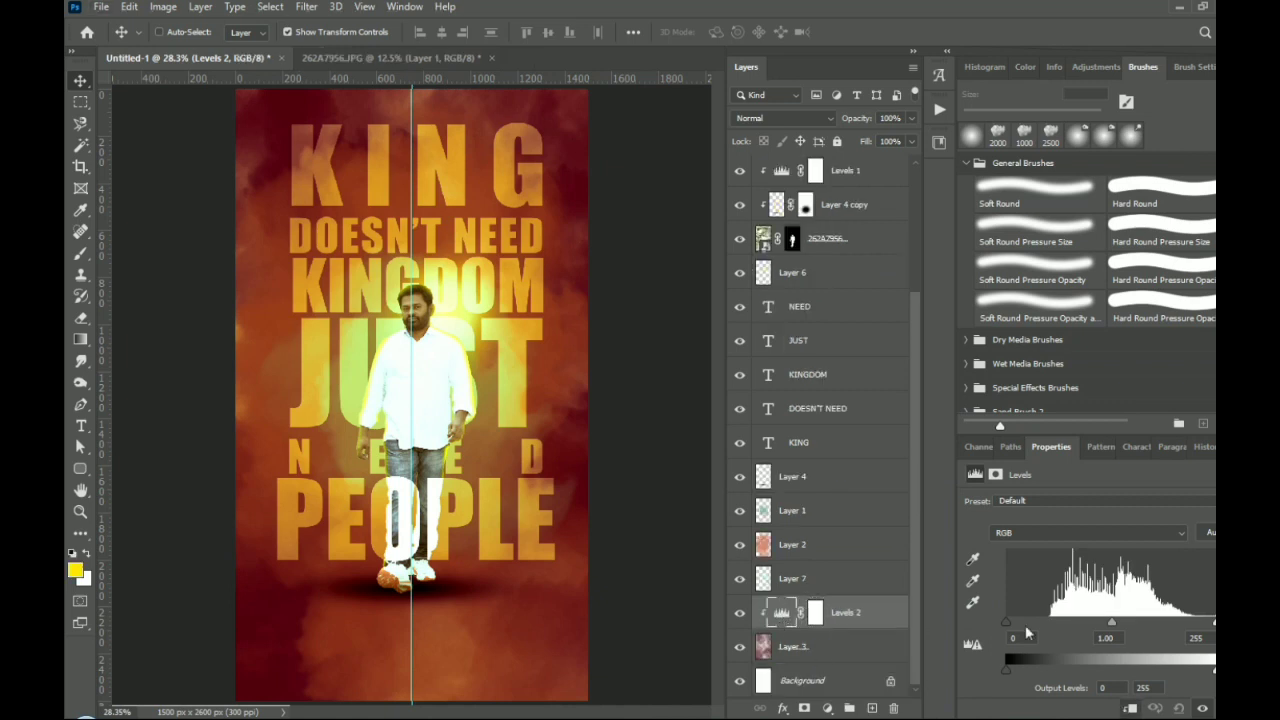
{"action": "left_click_drag", "start_coordinate": [1111, 622], "coordinate": [1070, 625]}
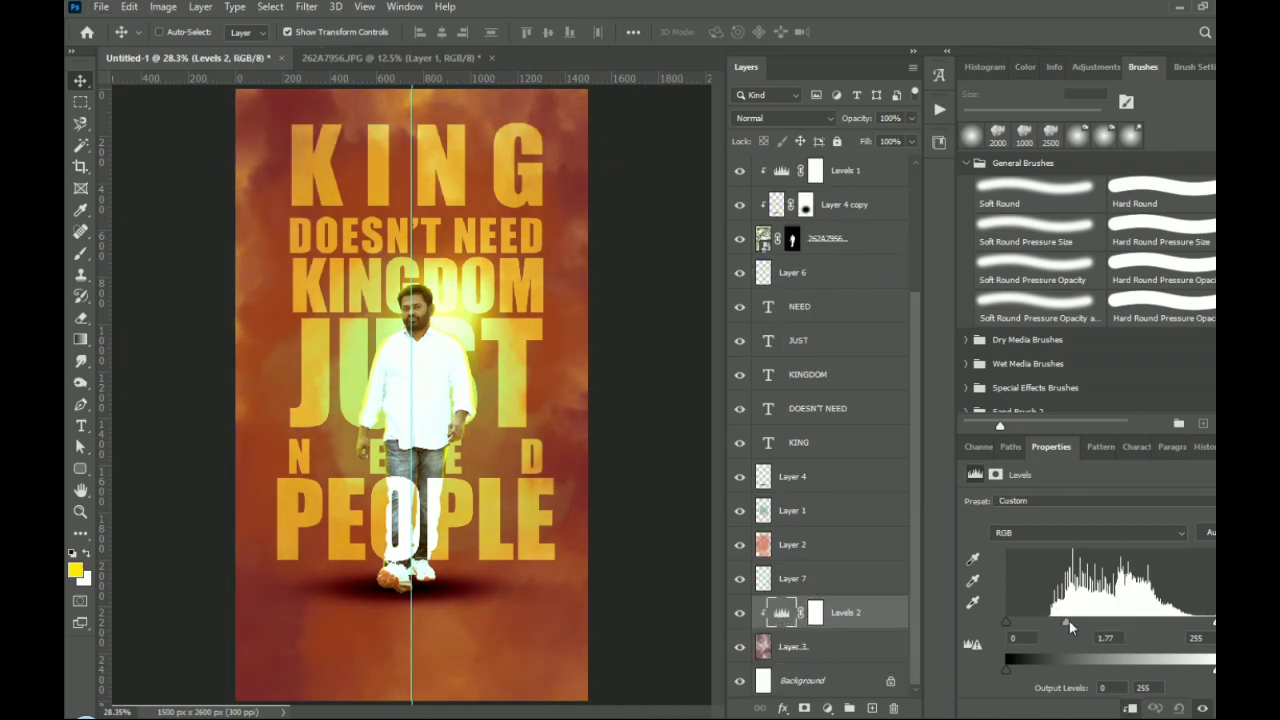
Add a new empty layer directly above Layer 1
{"action": "scroll", "coordinate": [893, 605], "scroll_direction": "up", "scroll_amount": 3}
{"action": "left_click", "coordinate": [836, 582]}
{"action": "left_click", "coordinate": [838, 604]}
{"action": "left_click", "coordinate": [872, 708]}
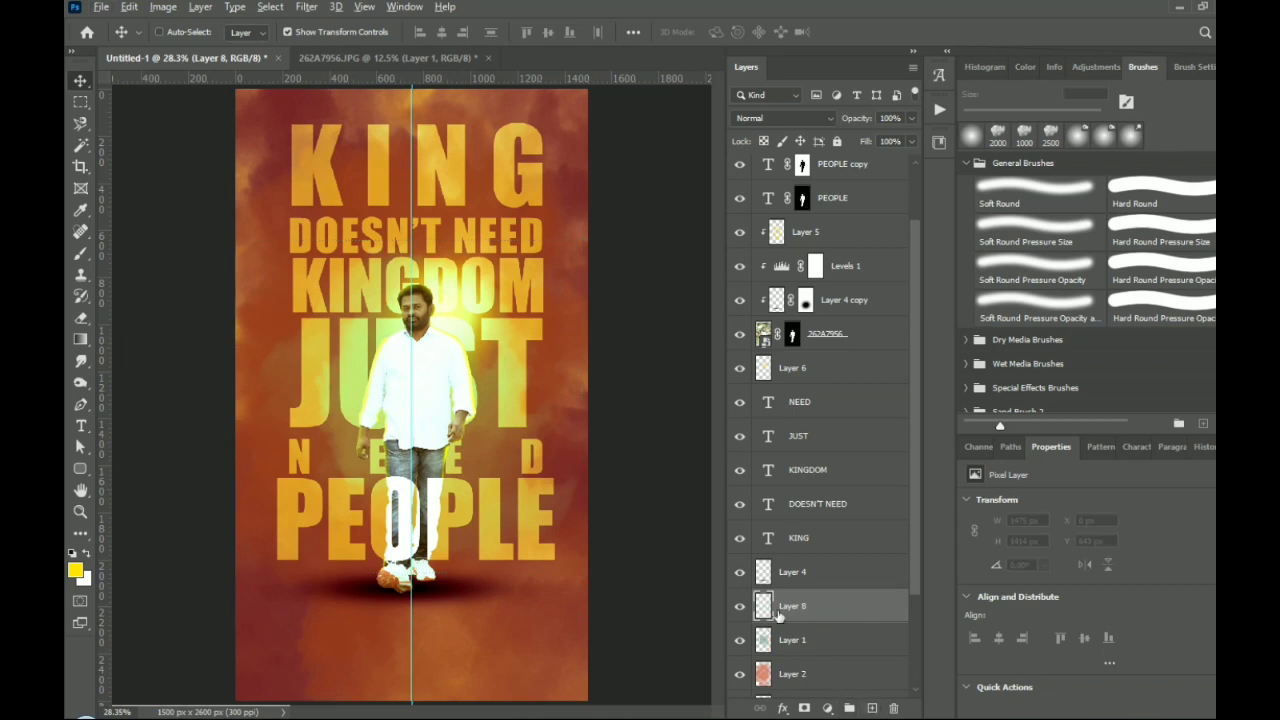
Add a Color Balance adjustment above Layer 8, shifting midtones toward red and highlights toward red and magenta with a slight blue shift
{"action": "left_click", "coordinate": [828, 708]}
{"action": "left_click", "coordinate": [866, 562]}
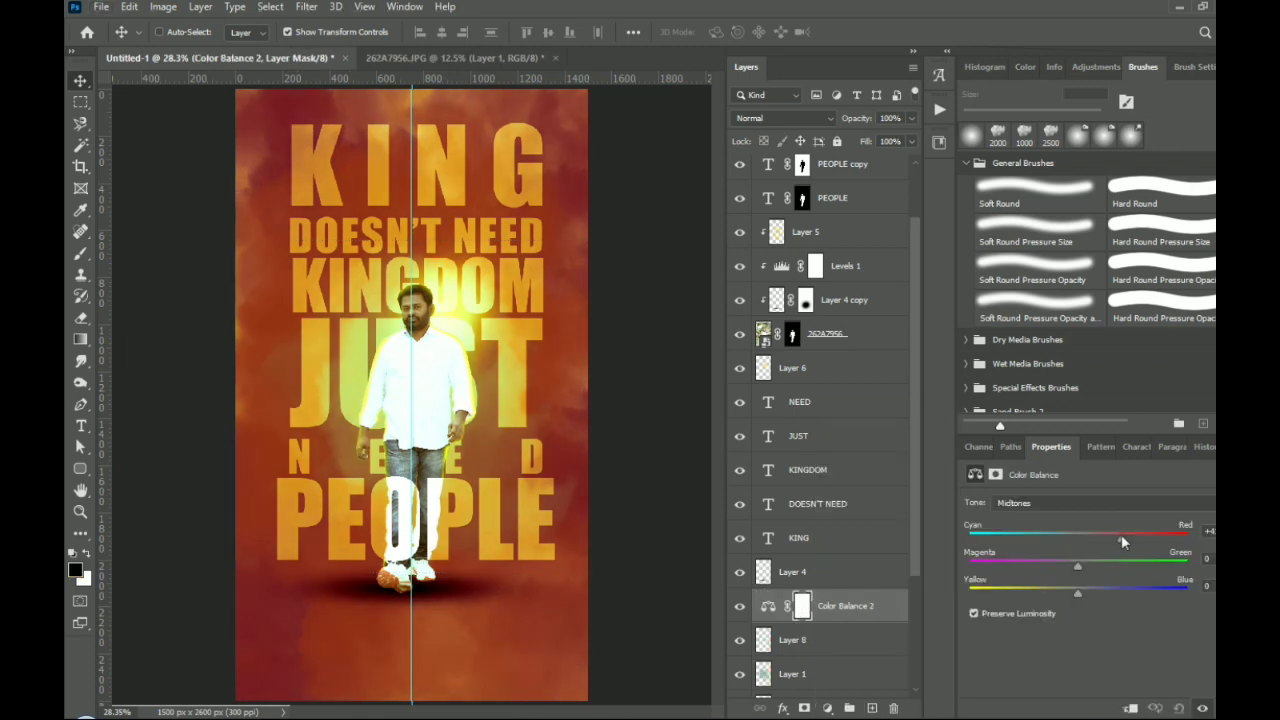
{"action": "mouse_move", "coordinate": [1077, 566]}
{"action": "left_mouse_down"}
{"action": "mouse_move", "coordinate": [1034, 562]}
{"action": "mouse_move", "coordinate": [1105, 540]}
{"action": "mouse_move", "coordinate": [1058, 570]}
{"action": "left_mouse_up"}
{"action": "left_click", "coordinate": [1050, 503]}
{"action": "left_click", "coordinate": [1056, 543]}
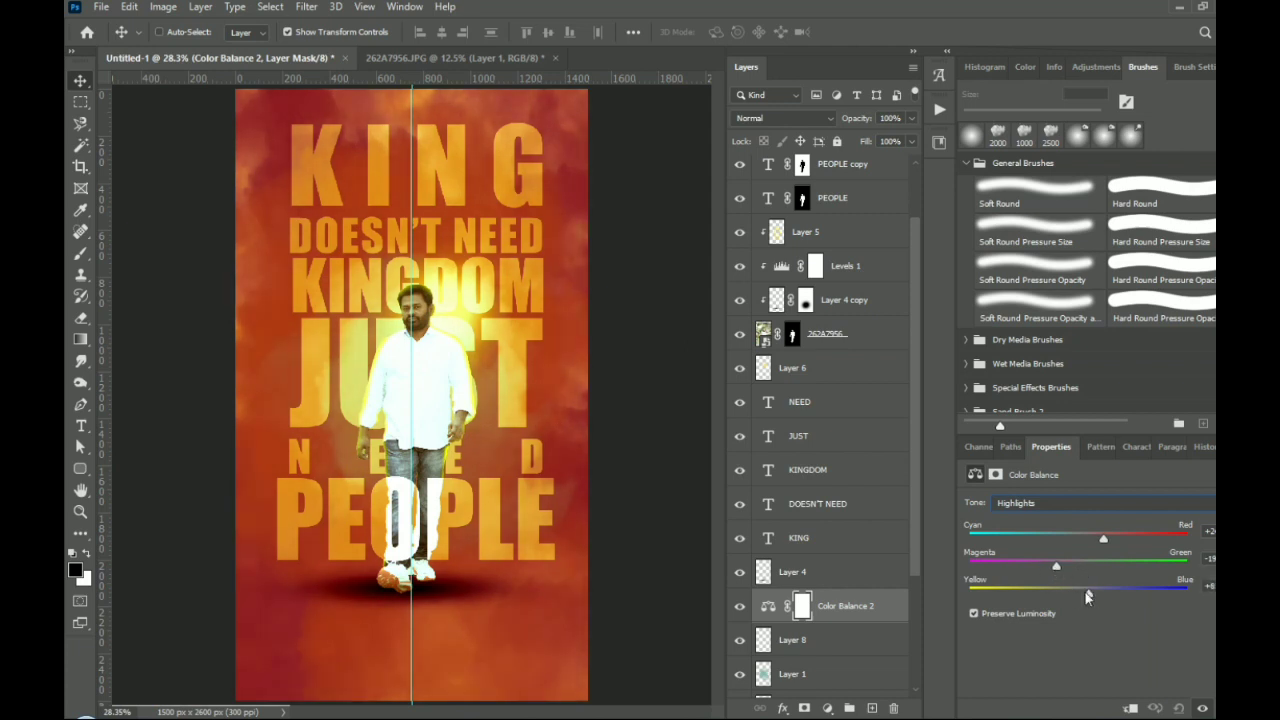
Add the text "GNR" in the poster's lower-left area on a new layer above Color Balance 1
{"action": "left_click_drag", "start_coordinate": [918, 485], "coordinate": [917, 430]}
{"action": "left_click", "coordinate": [848, 171]}
{"action": "left_click", "coordinate": [872, 707]}
{"action": "left_click", "coordinate": [81, 426]}
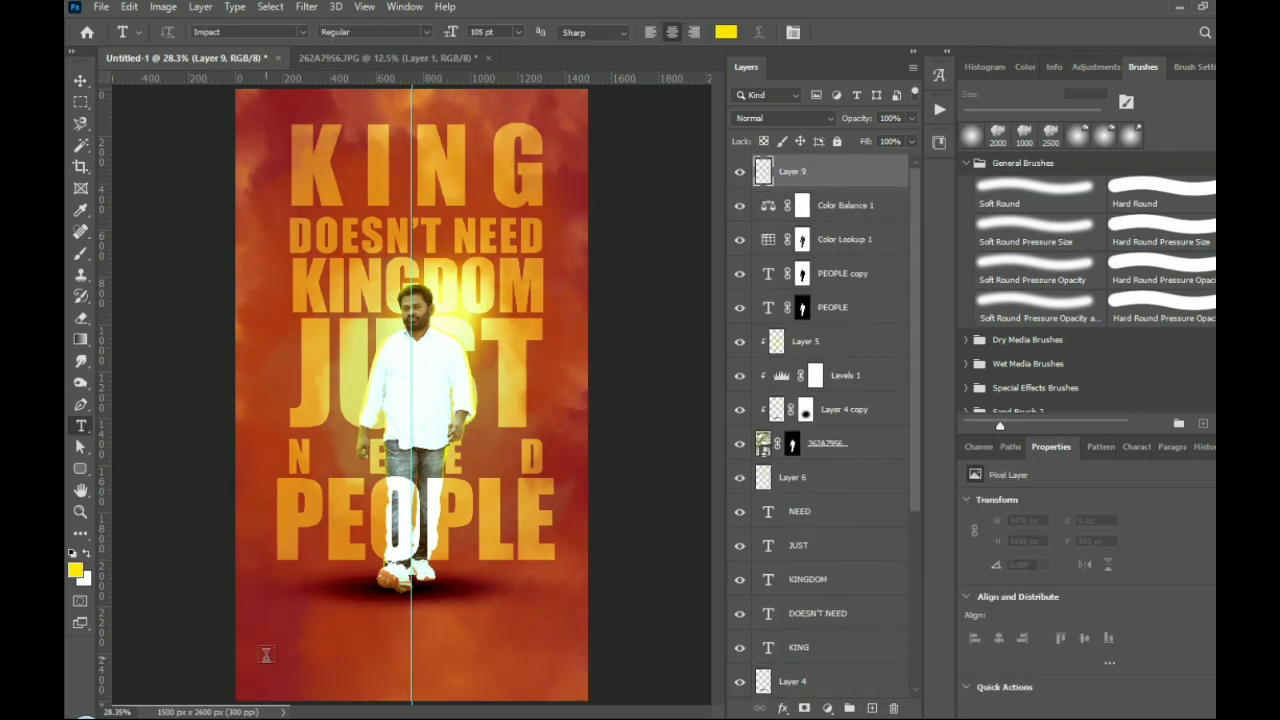
{"action": "left_click", "coordinate": [266, 654]}
{"action": "type", "text": "GNR"}
{"action": "key", "text": "ctrl+Return"}
Set the GNR text to the LEMON MILK font, white, at 90 pt
{"action": "left_click", "coordinate": [1137, 446]}
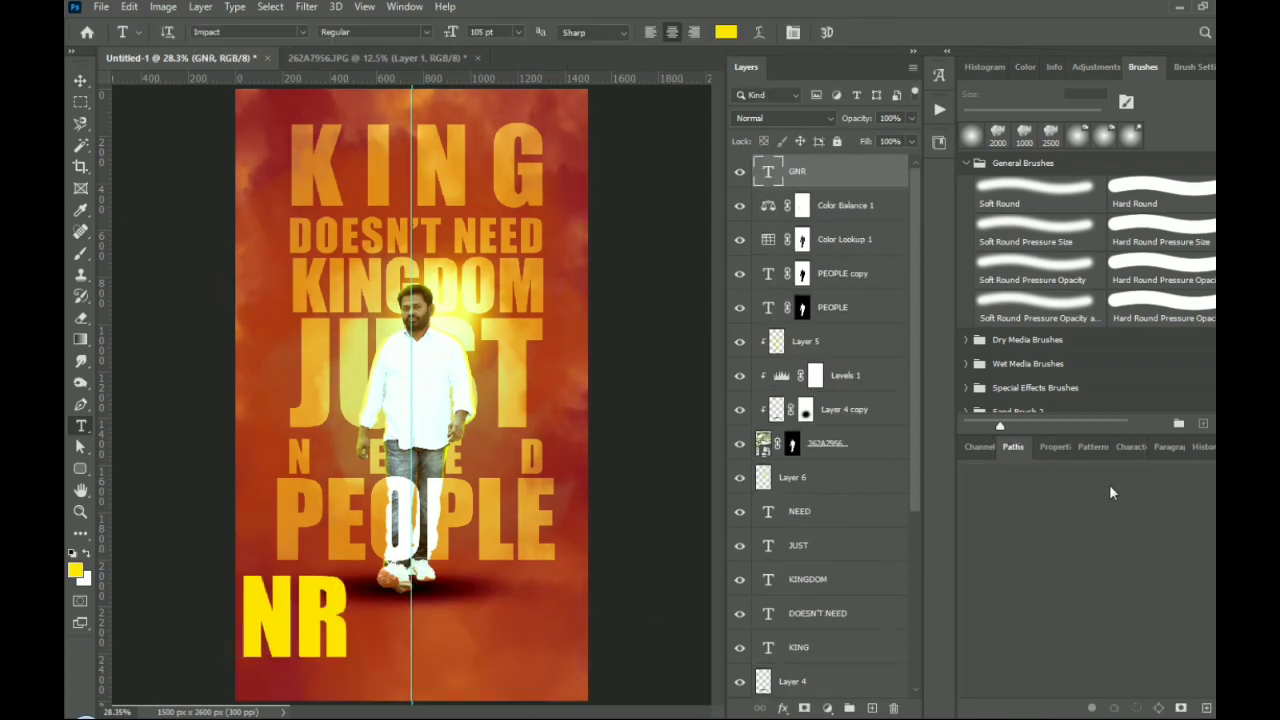
{"action": "left_click", "coordinate": [1009, 573]}
{"action": "type", "text": "lemon"}
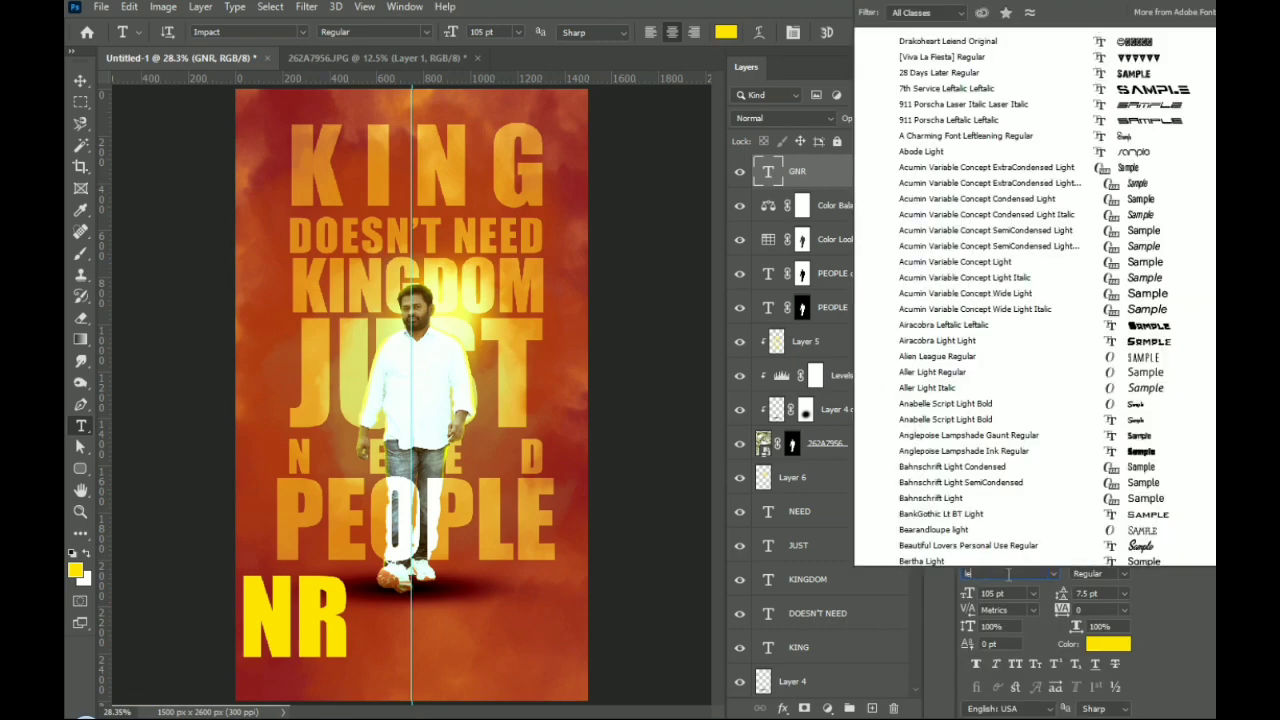
{"action": "left_click", "coordinate": [938, 478]}
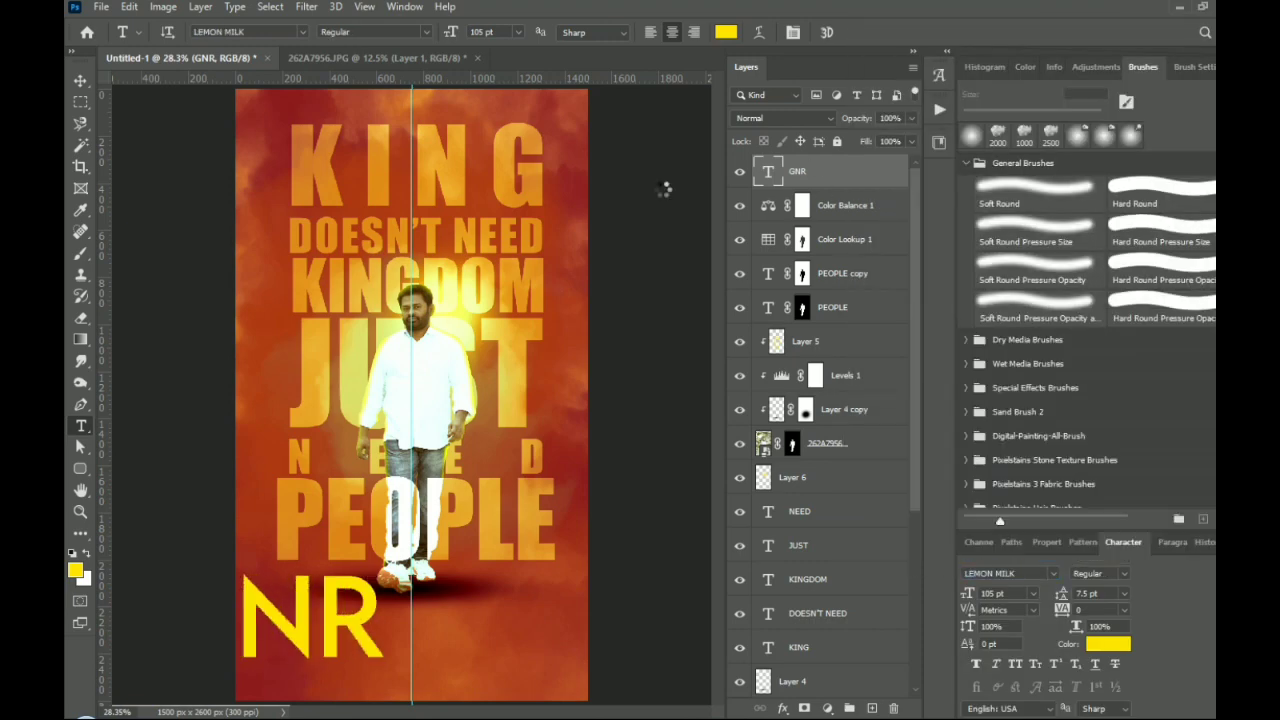
{"action": "left_click", "coordinate": [1108, 644]}
{"action": "left_click_drag", "start_coordinate": [742, 287], "coordinate": [718, 282]}
{"action": "left_click", "coordinate": [990, 594]}
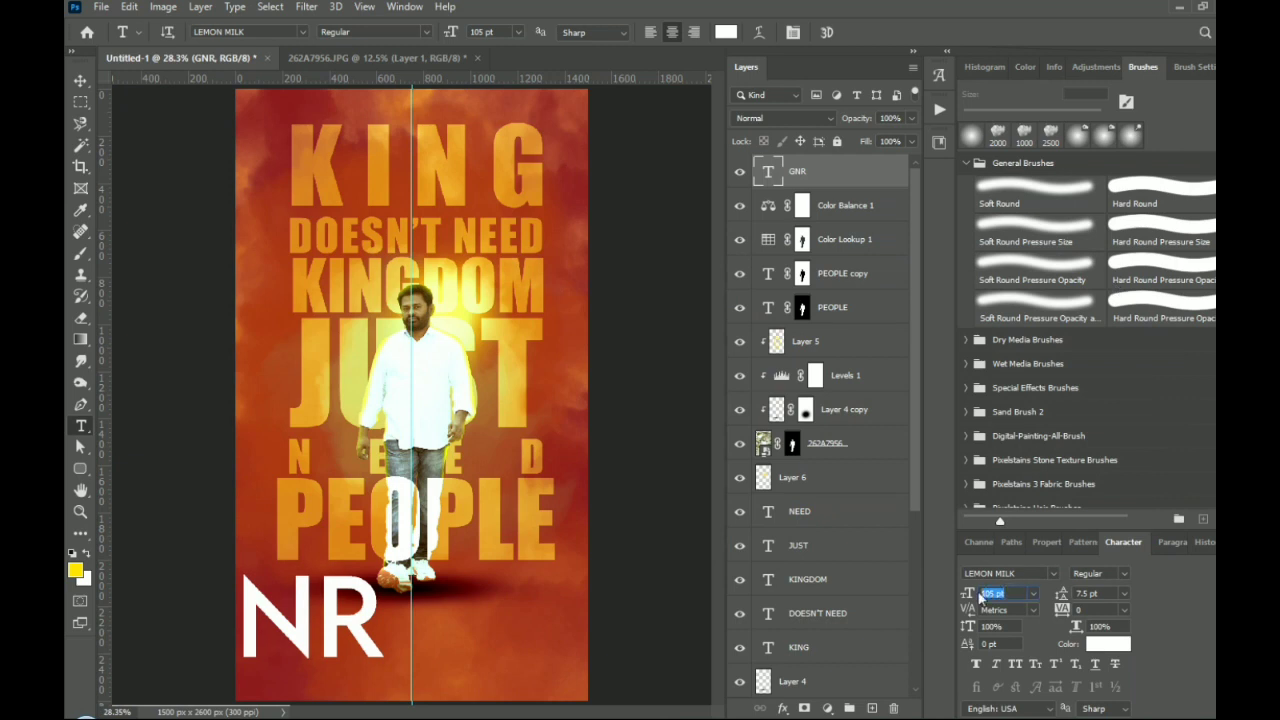
{"action": "type", "text": "90"}
{"action": "key", "text": "Return"}
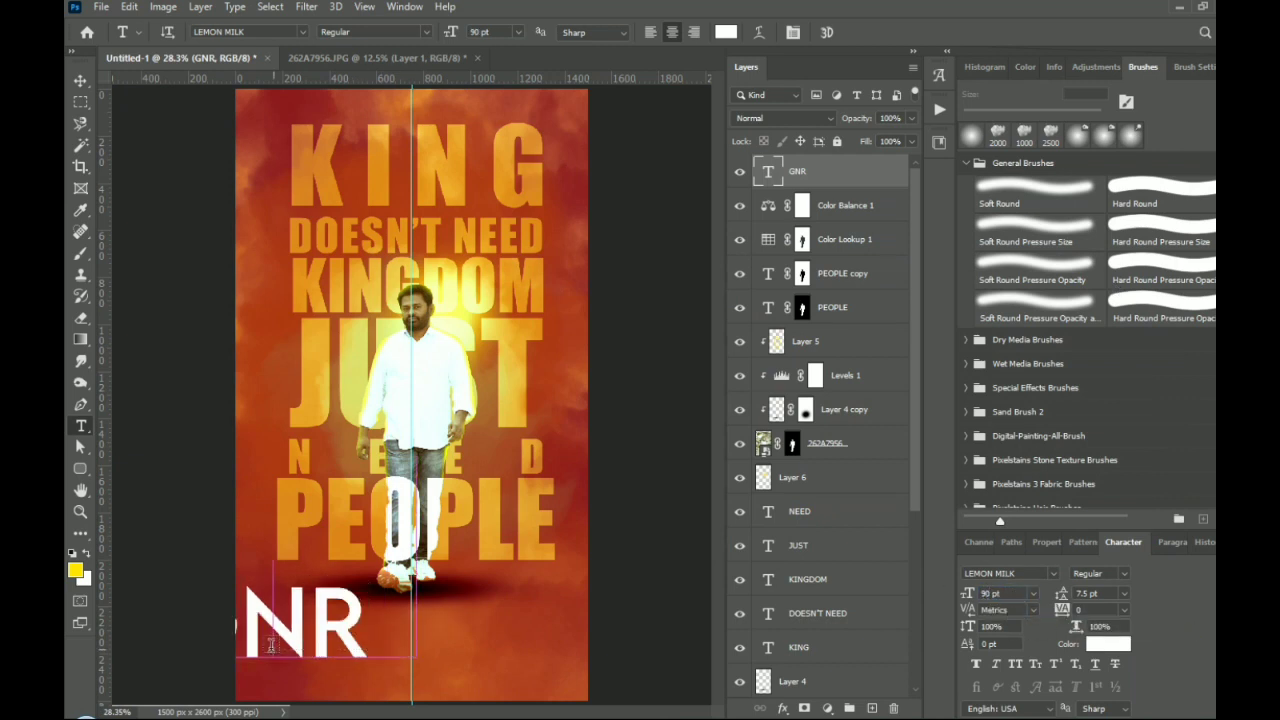
Move the GNR text to the poster's centre line, just below the man's feet
{"action": "left_click", "coordinate": [778, 175]}
{"action": "left_click", "coordinate": [894, 709]}
{"action": "left_click", "coordinate": [83, 82]}
{"action": "left_click_drag", "start_coordinate": [309, 639], "coordinate": [451, 651]}
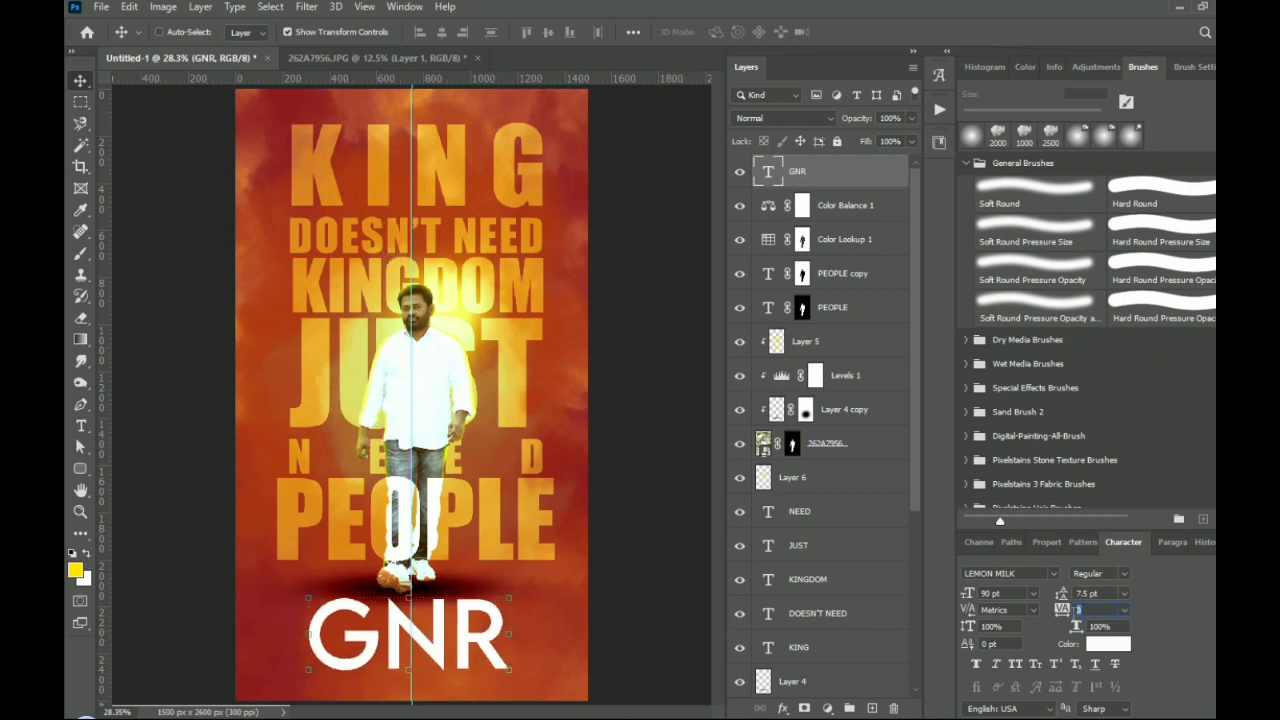
Set the GNR text's tracking to 200 and size to 80 pt, and recentre it beneath the man
{"action": "left_click", "coordinate": [1124, 609]}
{"action": "left_click", "coordinate": [1095, 621]}
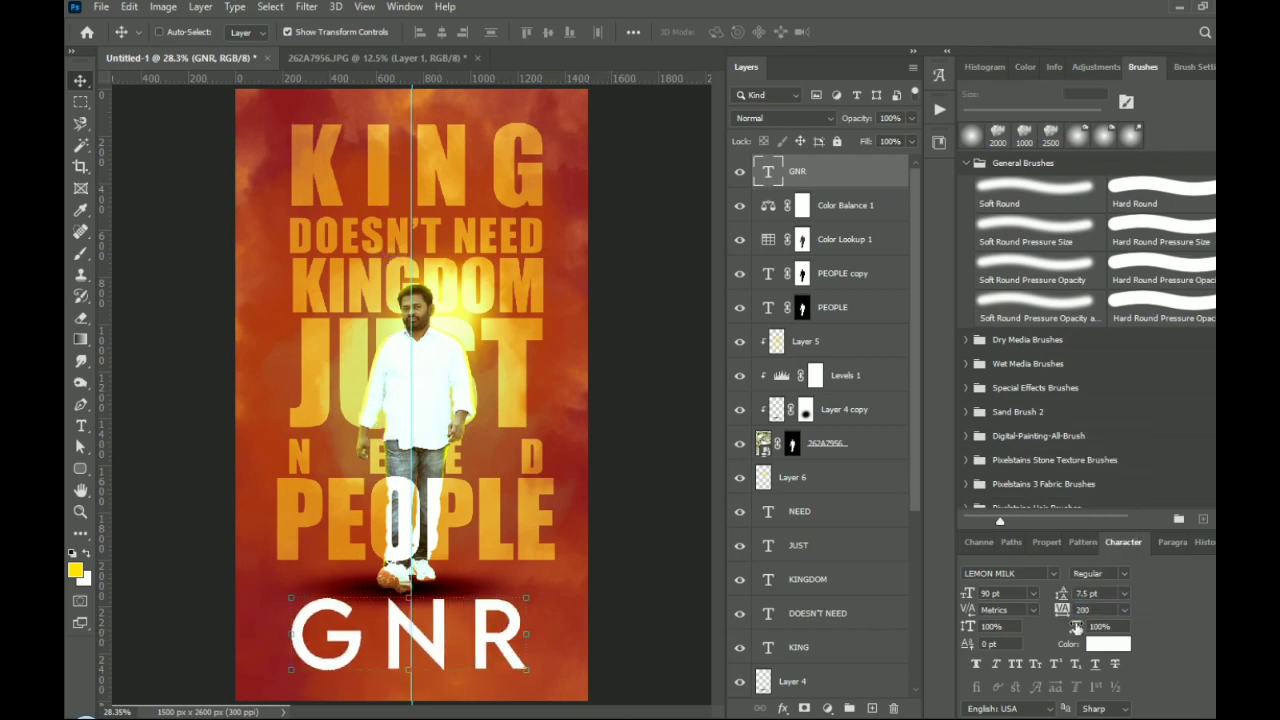
{"action": "key", "text": "Return"}
{"action": "mouse_move", "coordinate": [487, 649]}
{"action": "left_mouse_down"}
{"action": "mouse_move", "coordinate": [490, 638]}
{"action": "mouse_move", "coordinate": [474, 651]}
{"action": "left_mouse_up"}
{"action": "double_click", "coordinate": [474, 647]}
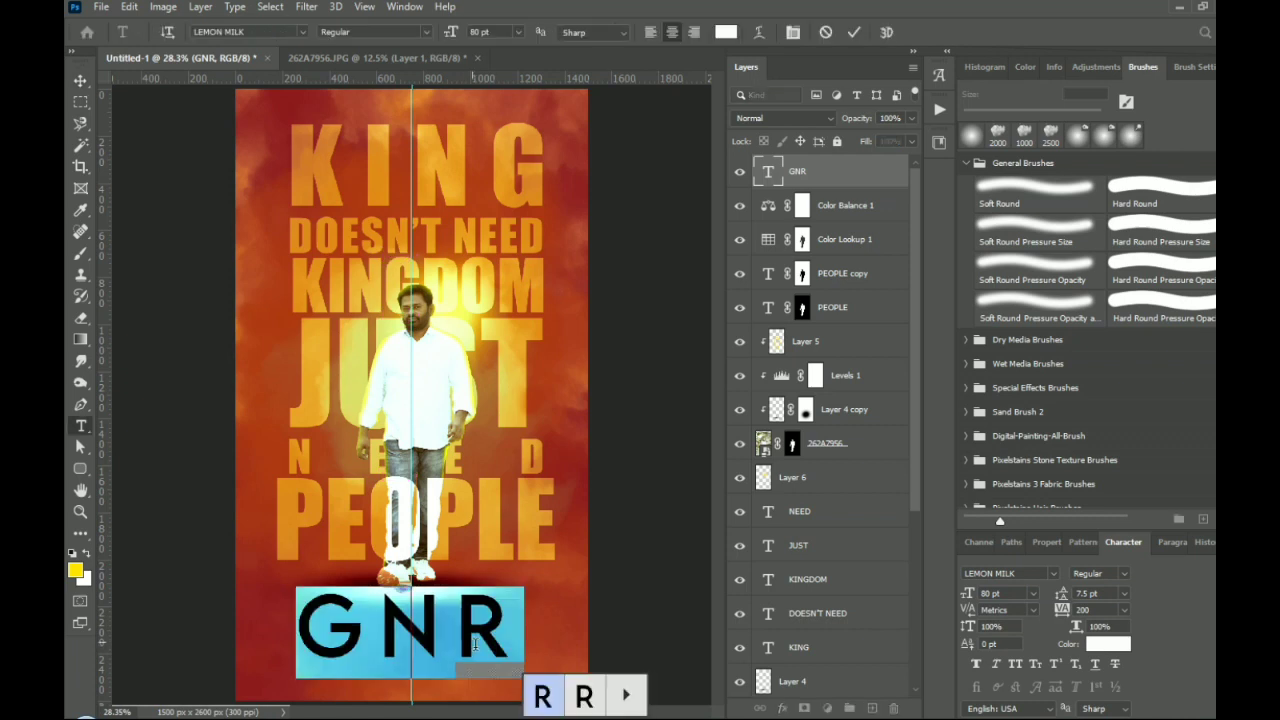
{"action": "left_click", "coordinate": [622, 606]}
Add a separate text layer reading "THE LEADER" above the GNR layer
{"action": "left_click", "coordinate": [81, 426]}
{"action": "left_click", "coordinate": [169, 605]}
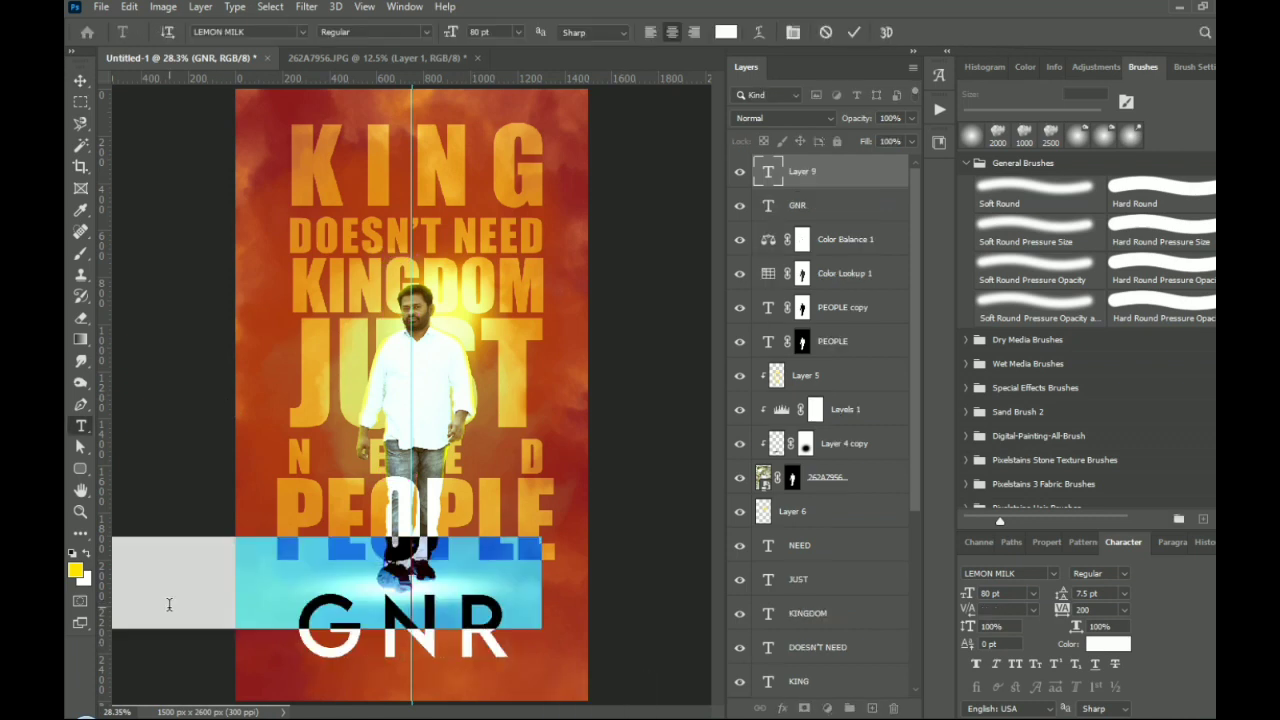
{"action": "type", "text": "HAE LEADER"}
{"action": "left_click", "coordinate": [280, 665]}
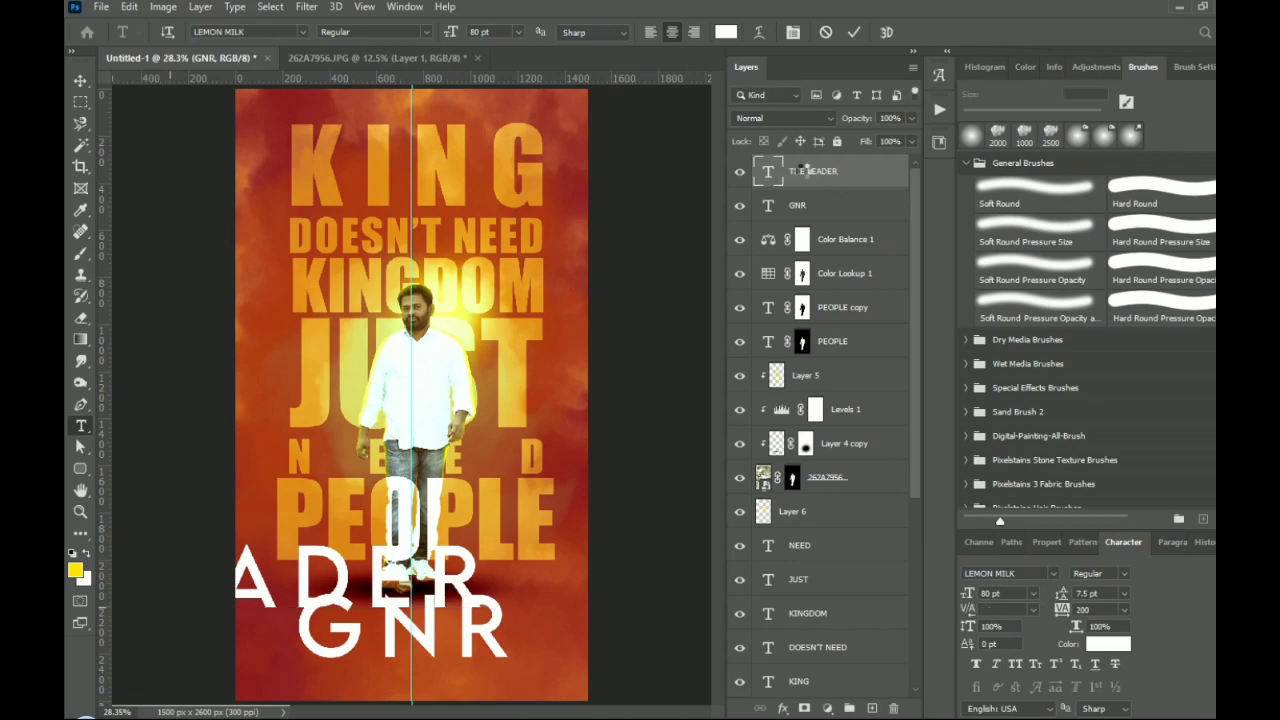
{"action": "left_click", "coordinate": [717, 300]}
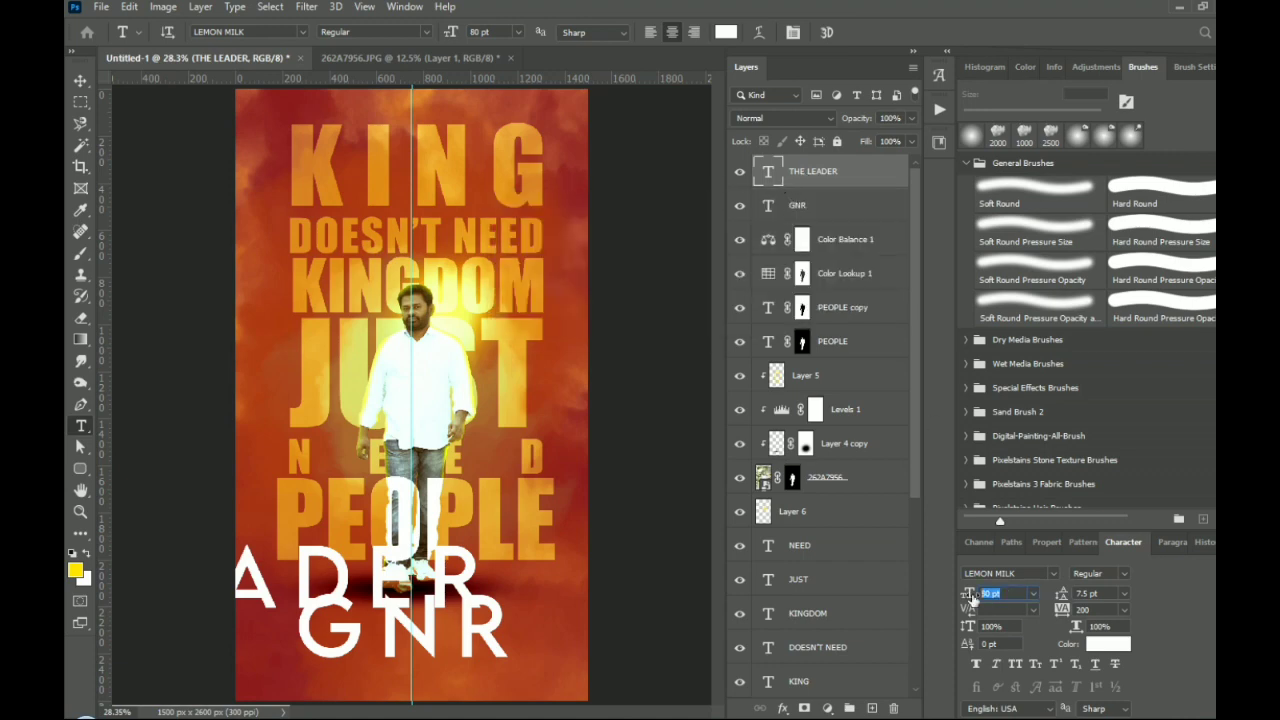
Set THE LEADER to 10 pt with 1200 tracking and centre it directly below GNR
{"action": "key", "text": "Return"}
{"action": "key", "text": "v"}
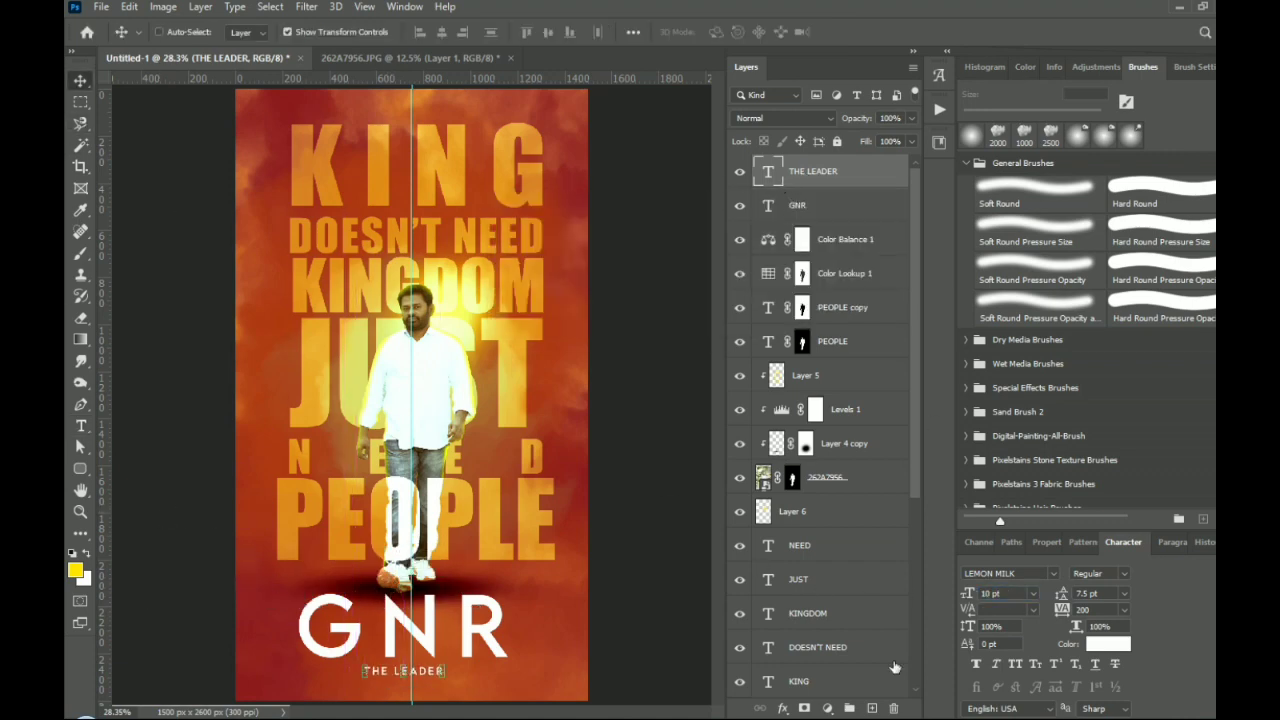
{"action": "key", "text": "Return"}
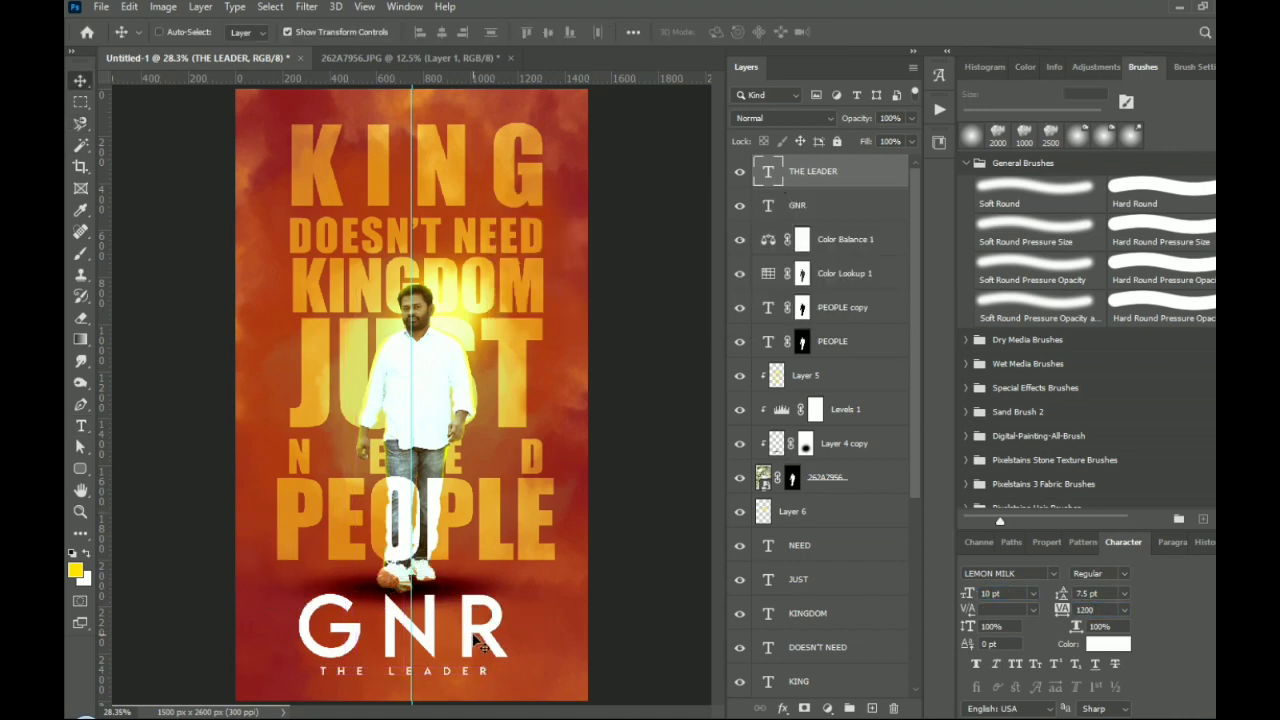
{"action": "left_click", "coordinate": [824, 205]}
{"action": "key", "text": "ctrl+0"}
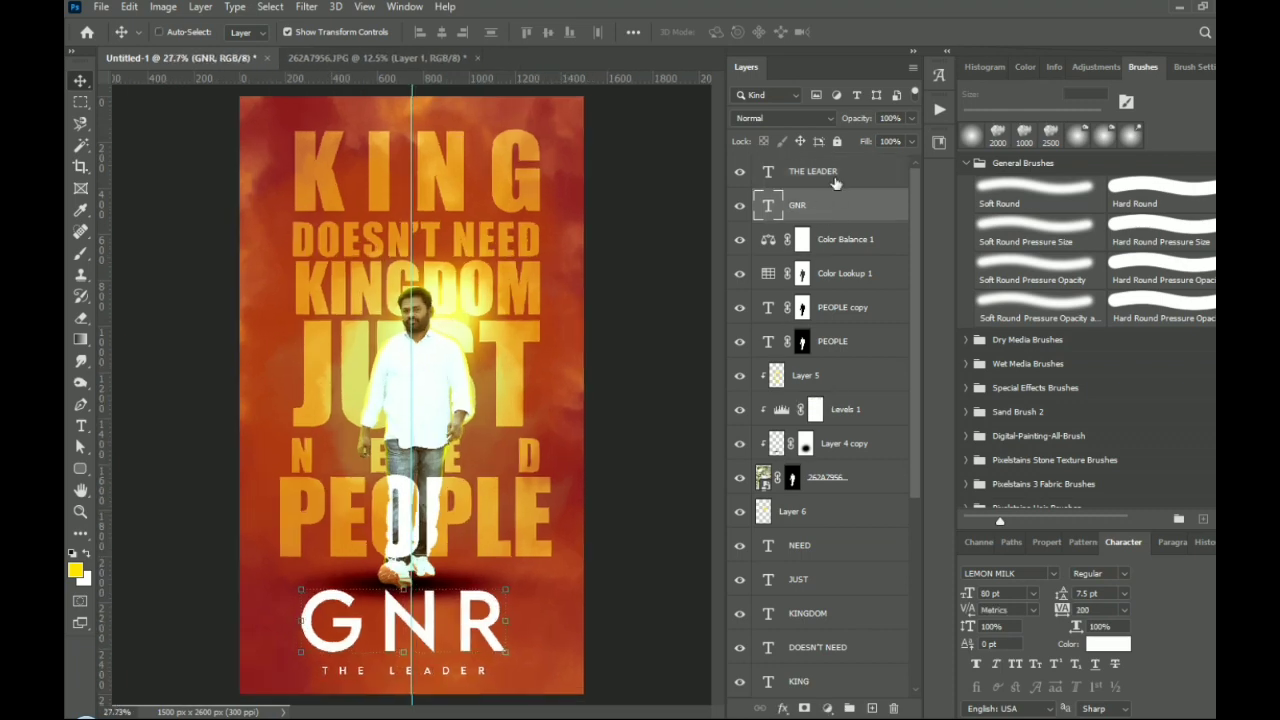
{"action": "left_click", "coordinate": [836, 183]}
Show only the Background layer, and reveal Layer 3 and Layer 7 while keeping Levels 2 hidden
{"action": "left_click_drag", "start_coordinate": [919, 319], "coordinate": [925, 562]}
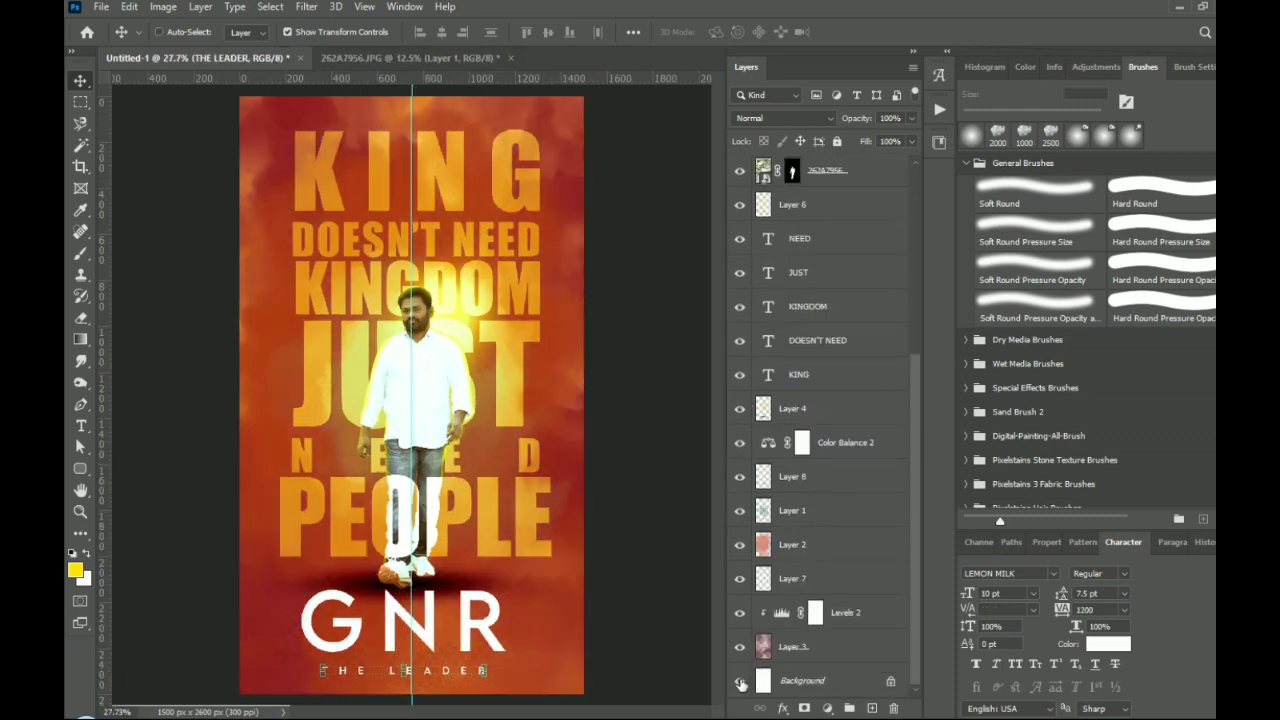
{"action": "left_click", "coordinate": [739, 681], "text": "alt"}
{"action": "left_click", "coordinate": [739, 647]}
{"action": "left_click", "coordinate": [739, 615]}
{"action": "left_click", "coordinate": [740, 581]}
{"action": "left_click", "coordinate": [742, 614]}
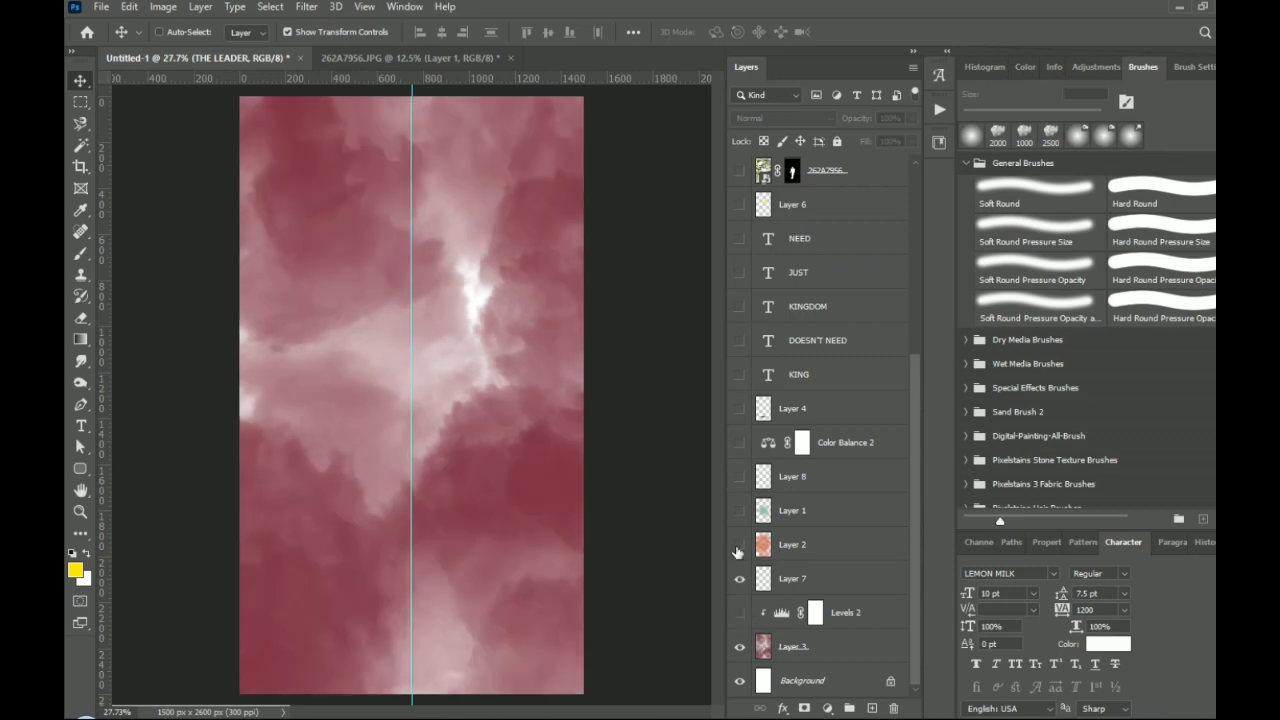
Reveal the painted background layers, the shadow, the quote text layers, the glow and the cut-out man one by one
{"action": "left_click", "coordinate": [739, 547]}
{"action": "left_click", "coordinate": [740, 513]}
{"action": "left_click", "coordinate": [739, 411]}
{"action": "left_click", "coordinate": [739, 411]}
{"action": "left_click", "coordinate": [739, 379]}
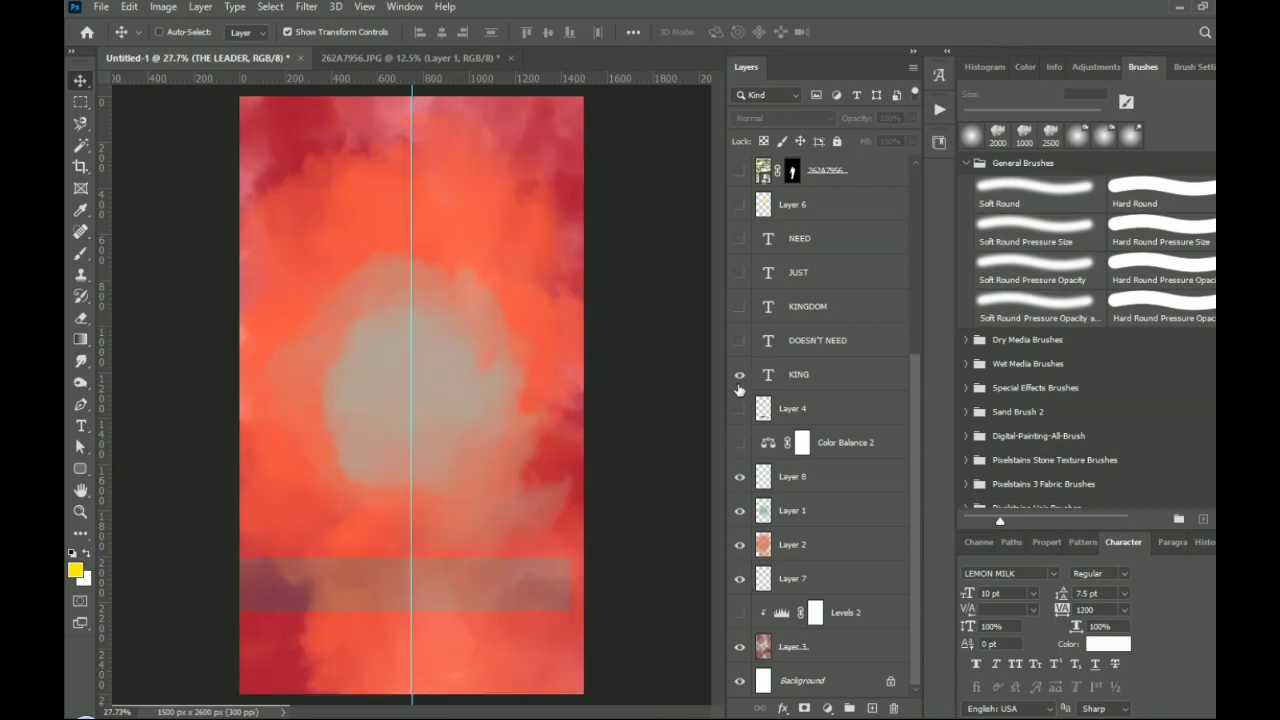
{"action": "left_click", "coordinate": [740, 411]}
{"action": "left_click", "coordinate": [740, 343]}
{"action": "left_click", "coordinate": [740, 308]}
{"action": "left_click", "coordinate": [739, 274]}
{"action": "left_click", "coordinate": [739, 239]}
{"action": "left_click", "coordinate": [739, 171]}
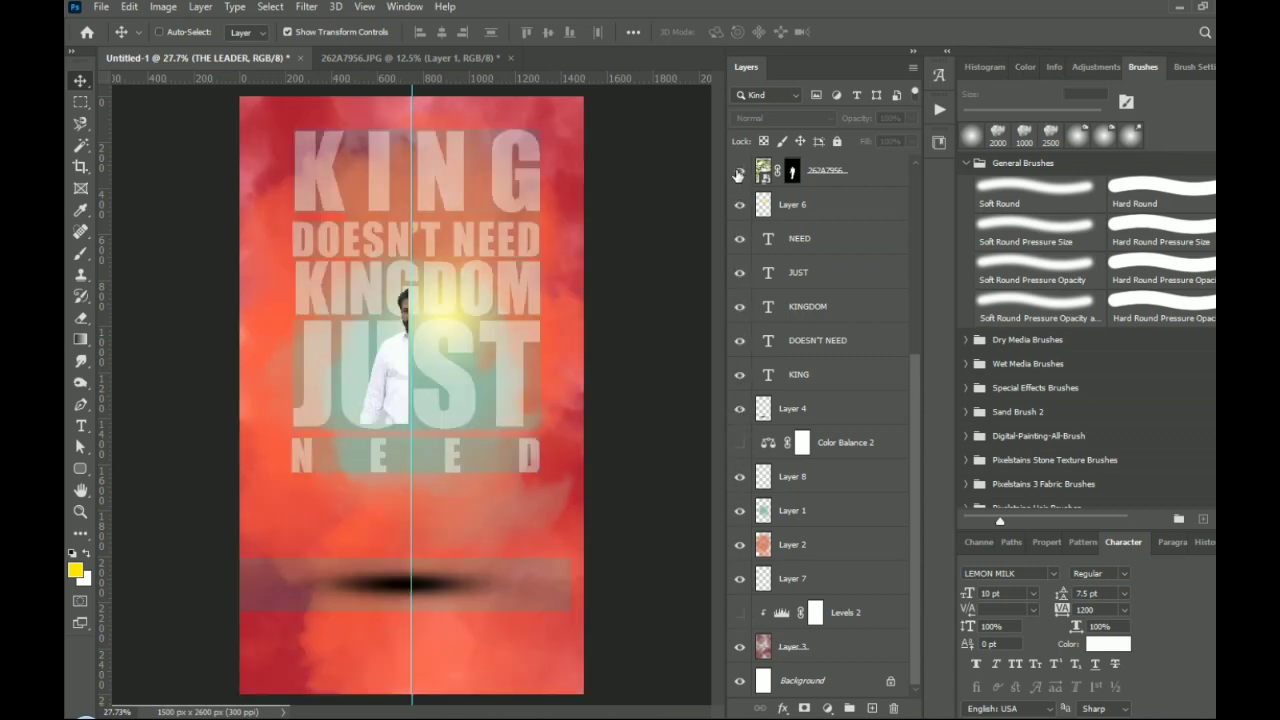
{"action": "left_click", "coordinate": [739, 204]}
Reveal the man's clipped layers, both PEOPLE layers, the top colour adjustments and the GNR and THE LEADER titles
{"action": "scroll", "coordinate": [739, 204], "scroll_direction": "up", "scroll_amount": 3}
{"action": "left_click", "coordinate": [739, 332]}
{"action": "left_click", "coordinate": [739, 298]}
{"action": "left_click", "coordinate": [739, 264]}
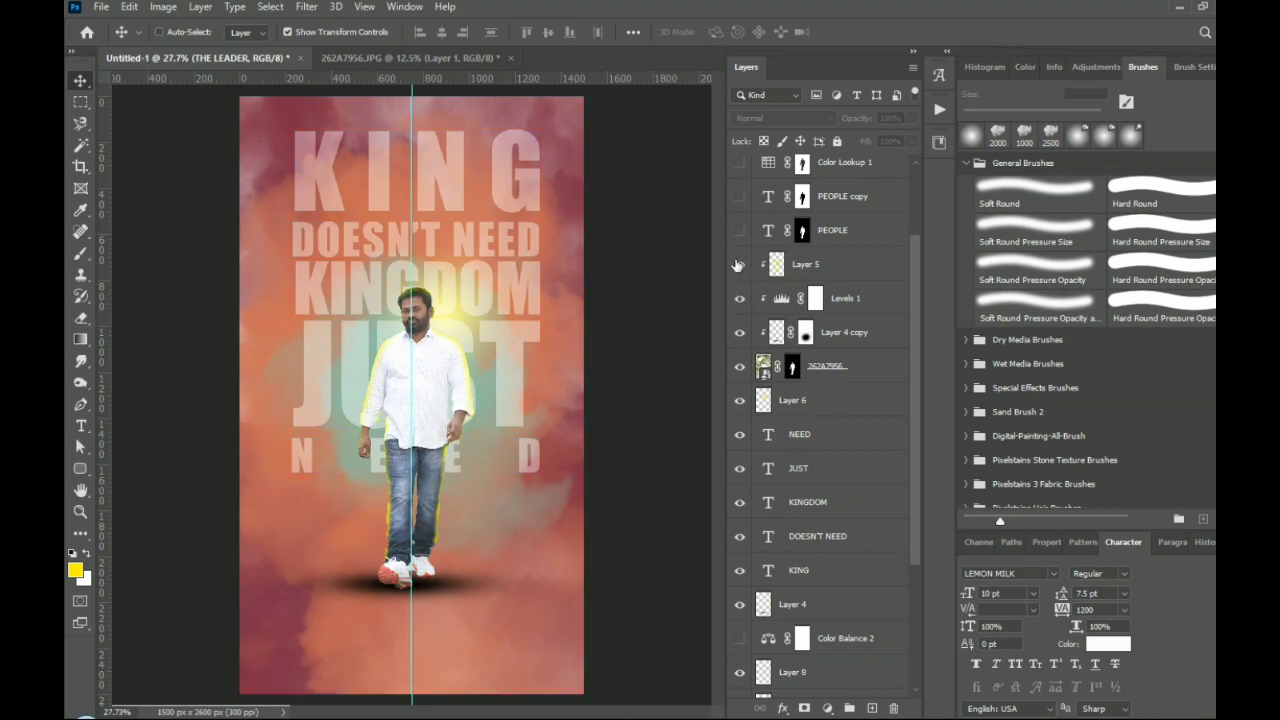
{"action": "left_click", "coordinate": [739, 230]}
{"action": "left_click", "coordinate": [739, 196]}
{"action": "left_click", "coordinate": [739, 162]}
{"action": "scroll", "coordinate": [918, 428], "scroll_direction": "up", "scroll_amount": 3}
{"action": "left_click", "coordinate": [740, 239]}
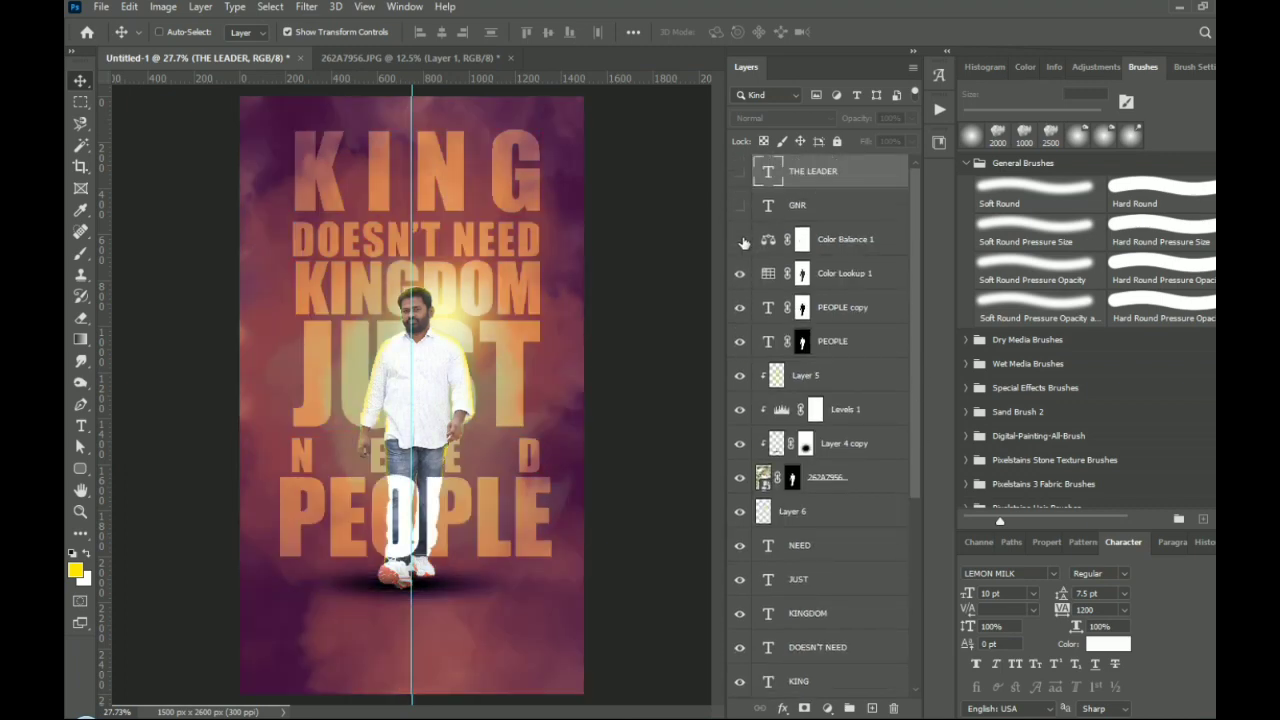
{"action": "left_click", "coordinate": [740, 205]}
{"action": "left_click", "coordinate": [740, 171]}
Lower the opacity of the Color Balance 1 adjustment
{"action": "left_click", "coordinate": [771, 245]}
{"action": "left_click", "coordinate": [911, 118]}
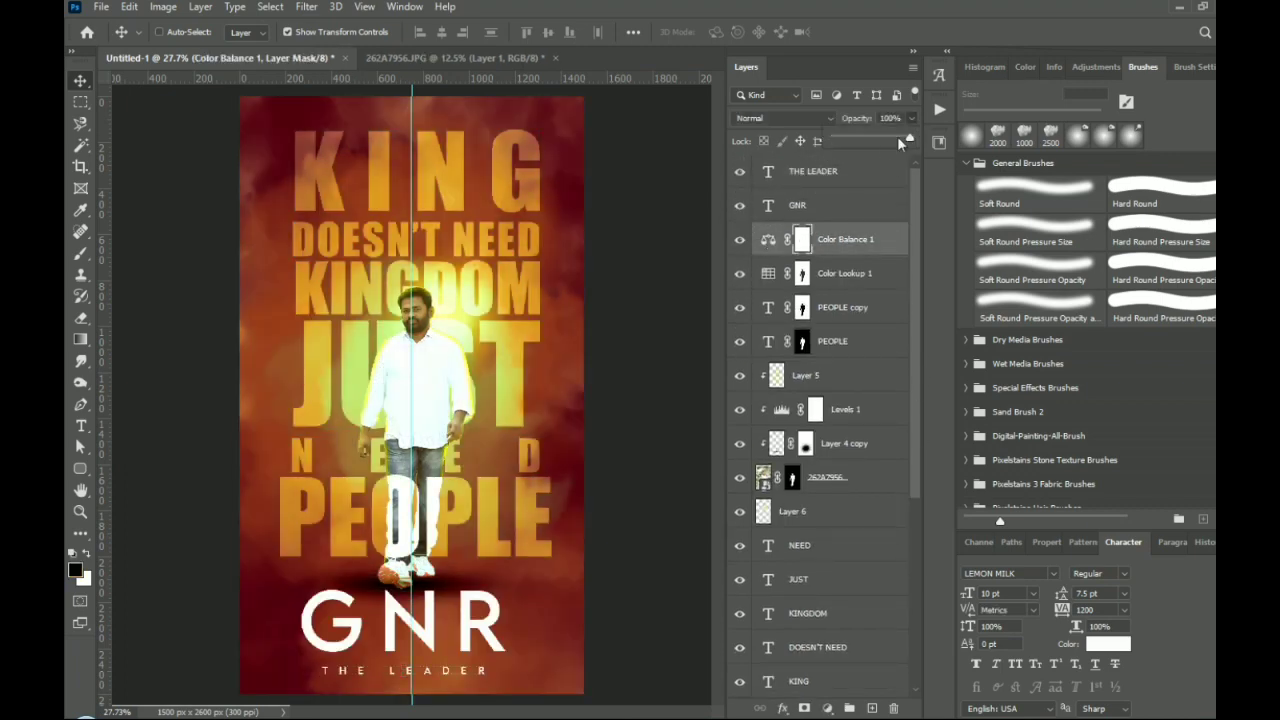
{"action": "left_click_drag", "start_coordinate": [897, 136], "coordinate": [880, 141]}
Make Levels 2 visible again and reduce its opacity to 65%
{"action": "left_click_drag", "start_coordinate": [916, 489], "coordinate": [917, 676]}
{"action": "left_click", "coordinate": [740, 615]}
{"action": "left_click", "coordinate": [781, 617]}
{"action": "left_click", "coordinate": [911, 118]}
{"action": "mouse_move", "coordinate": [909, 138]}
{"action": "left_mouse_down"}
{"action": "mouse_move", "coordinate": [858, 139]}
{"action": "mouse_move", "coordinate": [886, 139]}
{"action": "left_mouse_up"}
Bring up the file commands for the poster document
{"action": "scroll", "coordinate": [860, 233], "scroll_direction": "up", "scroll_amount": 5}
{"action": "left_click", "coordinate": [101, 7]}
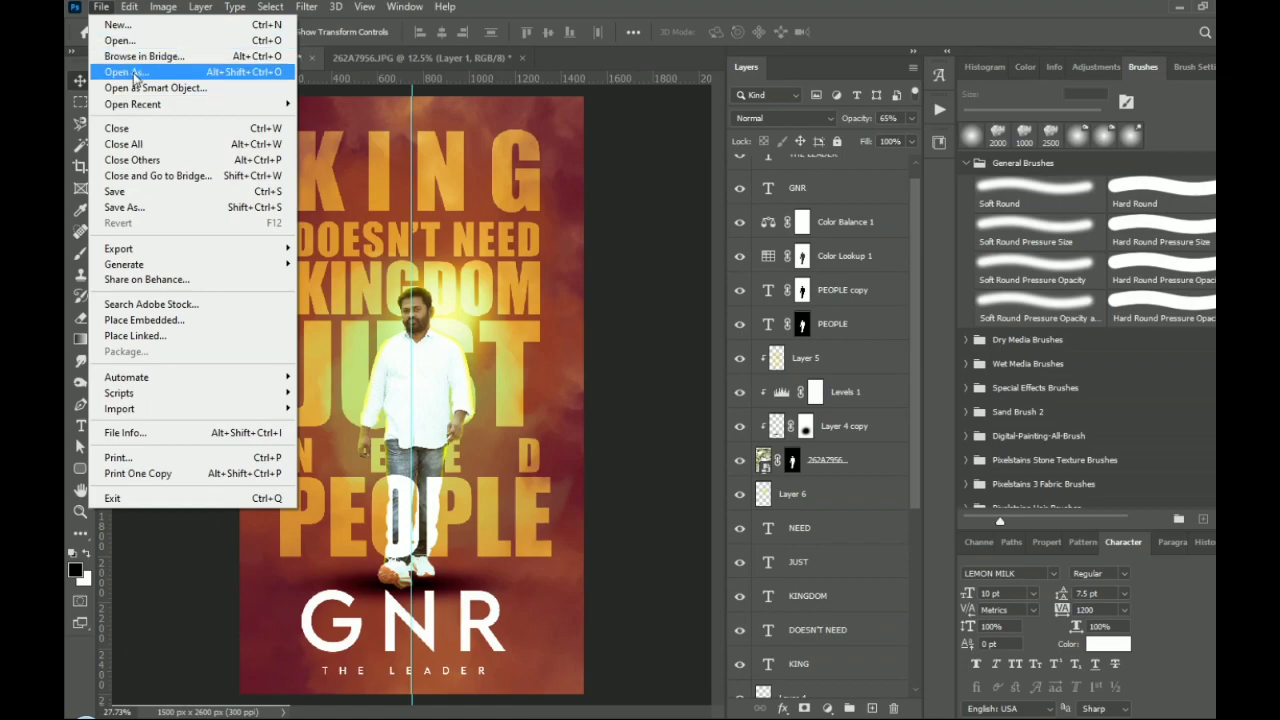